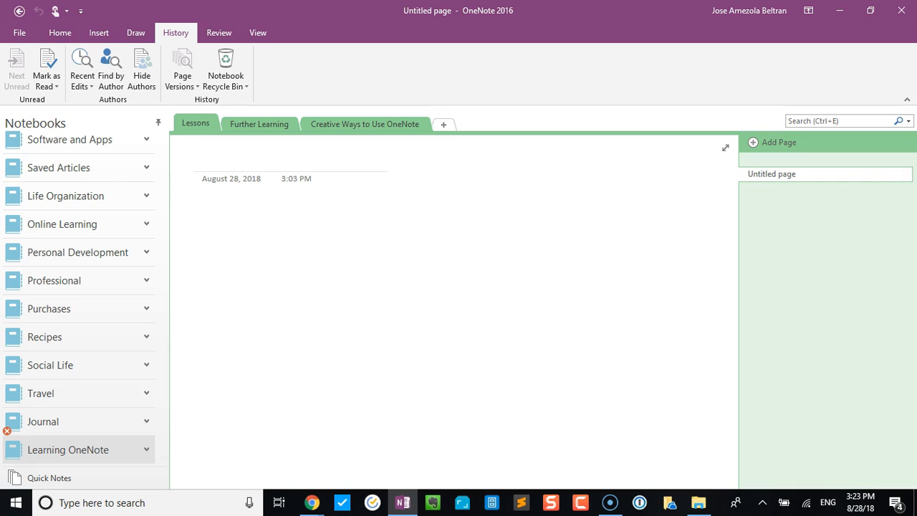
Step: Create a notebook named Demo Notebook on OneDrive - Personal, declining to share it with other people
click(21, 33)
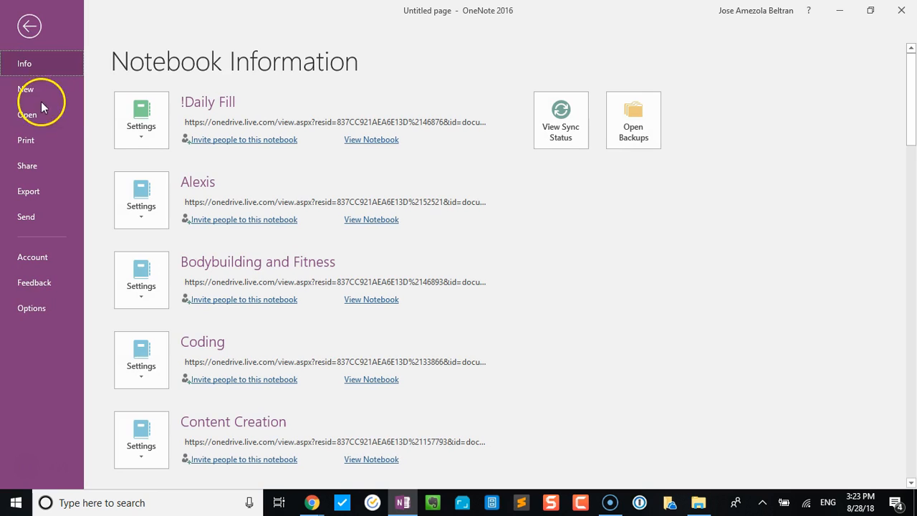
click(25, 89)
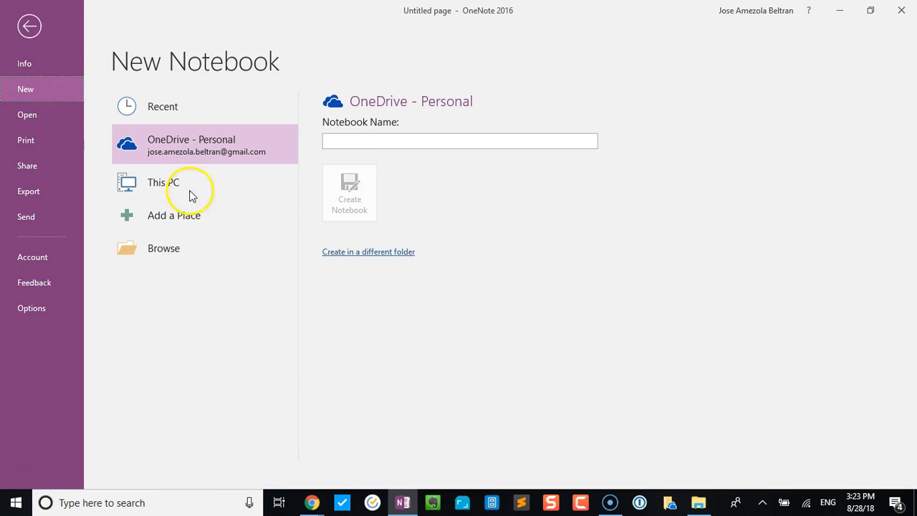
click(363, 147)
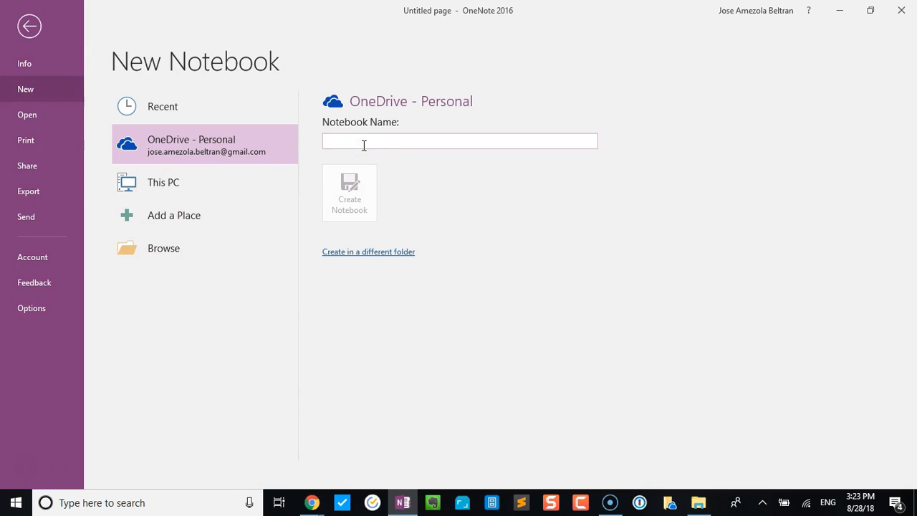
text(Demo Notebook)
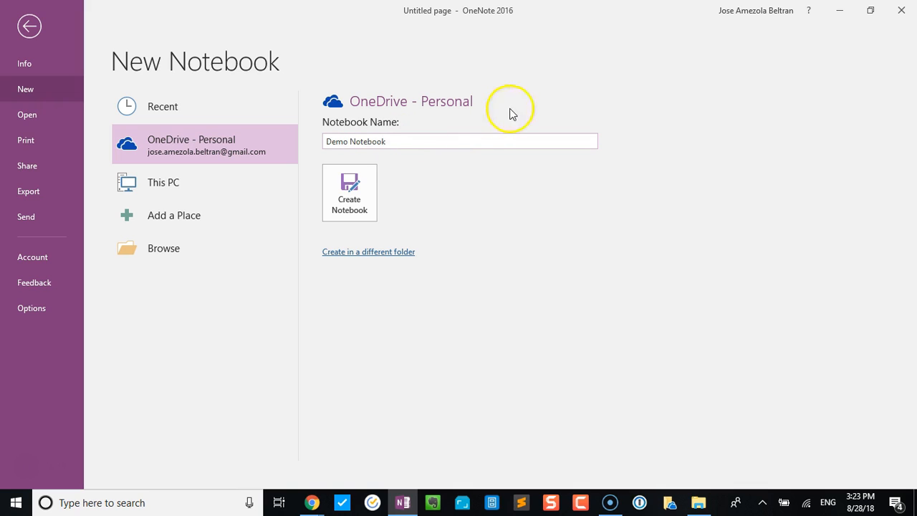
click(355, 185)
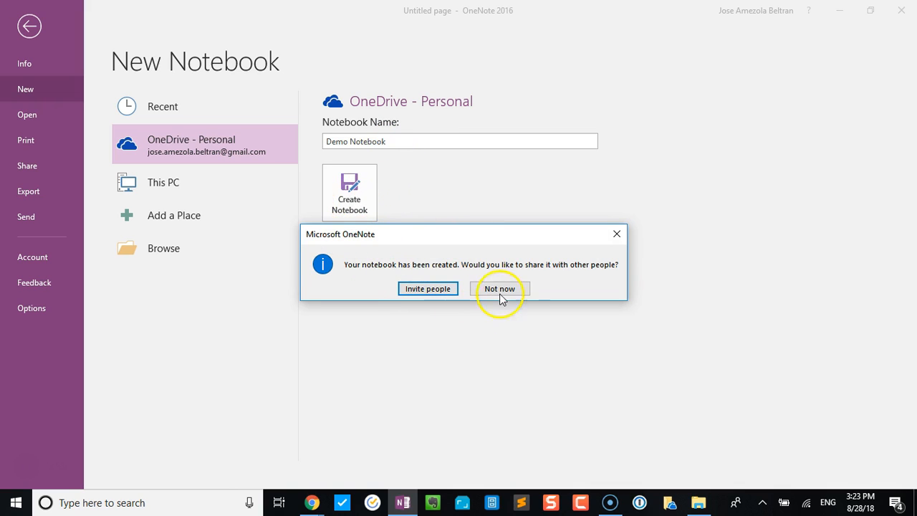
click(412, 326)
click(504, 290)
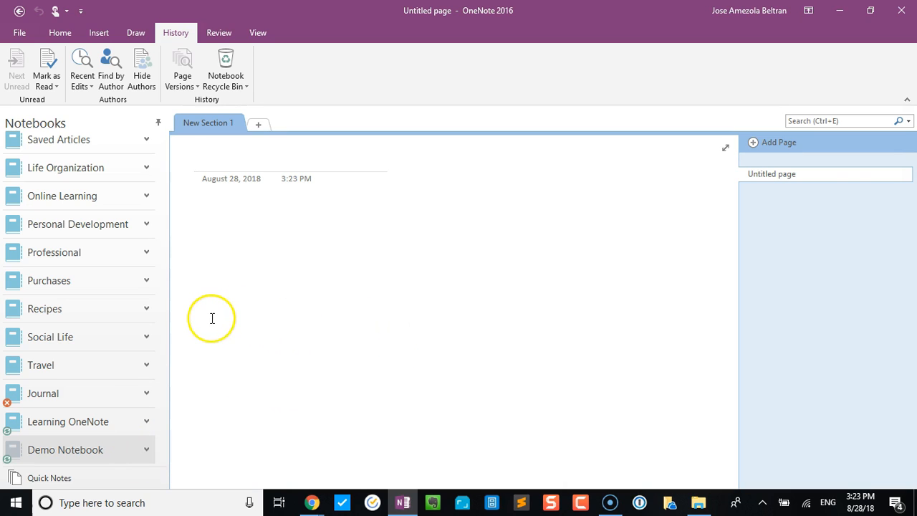
click(88, 417)
click(81, 457)
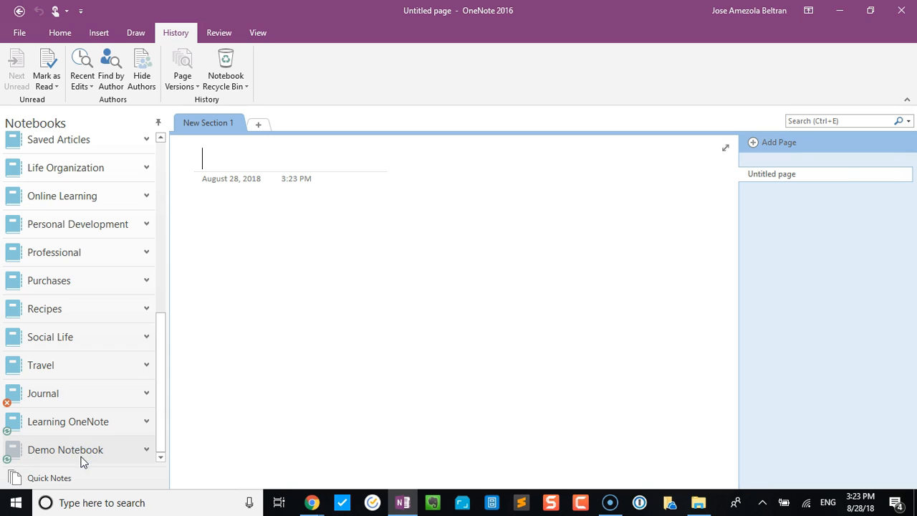
Step: Examine the sharing options for Demo Notebook, including the edit and view permissions and the sharing links
click(22, 32)
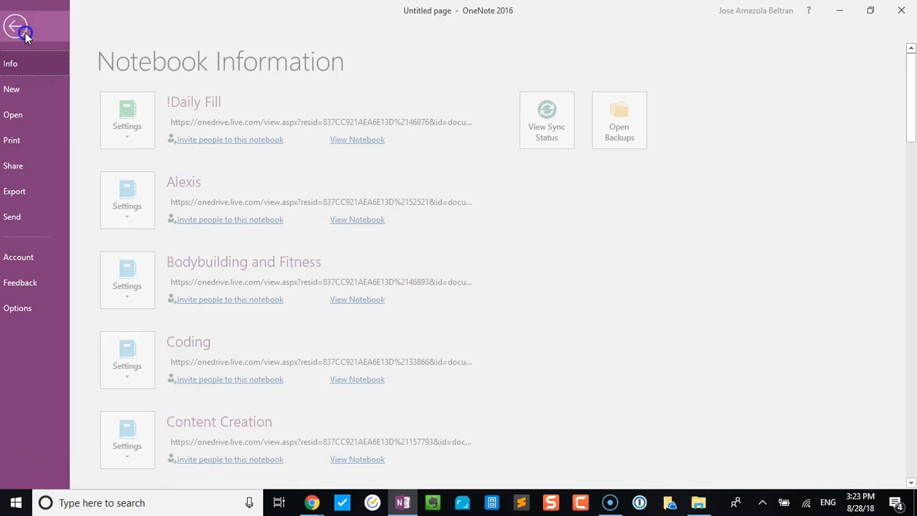
click(35, 166)
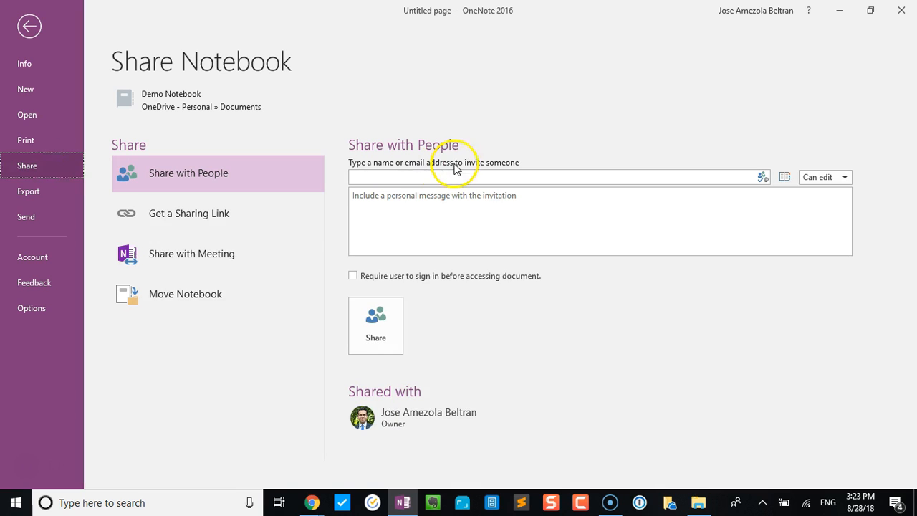
click(824, 177)
click(825, 194)
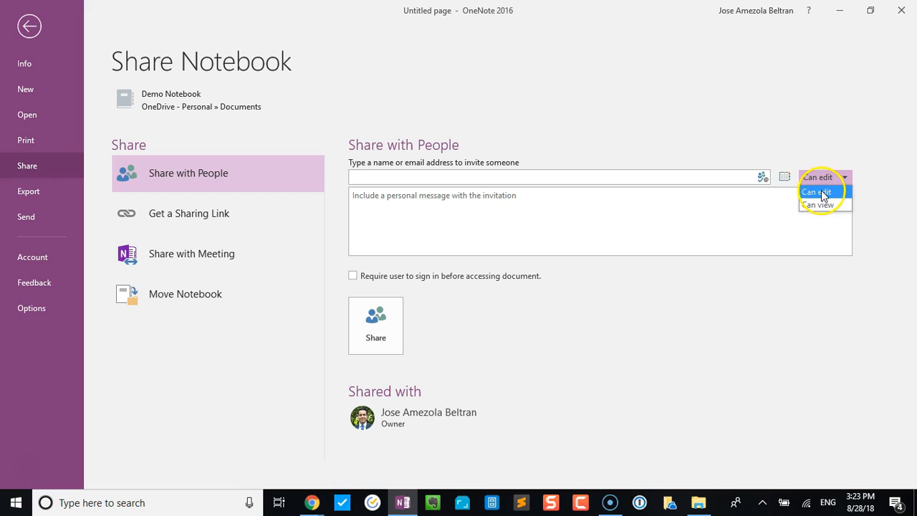
click(829, 212)
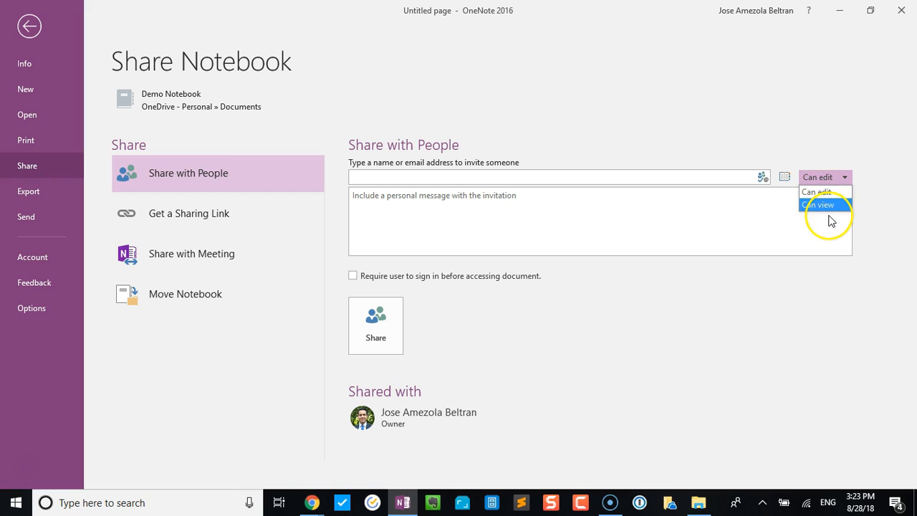
click(188, 219)
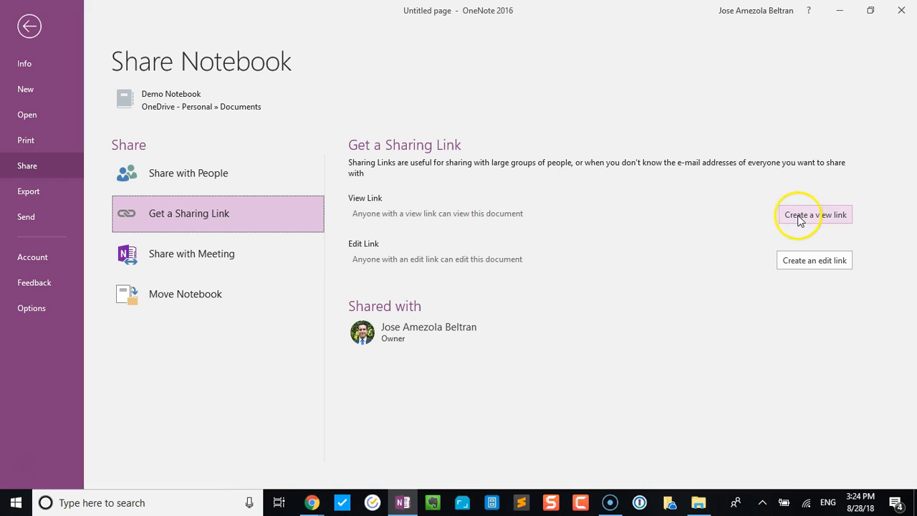
click(22, 29)
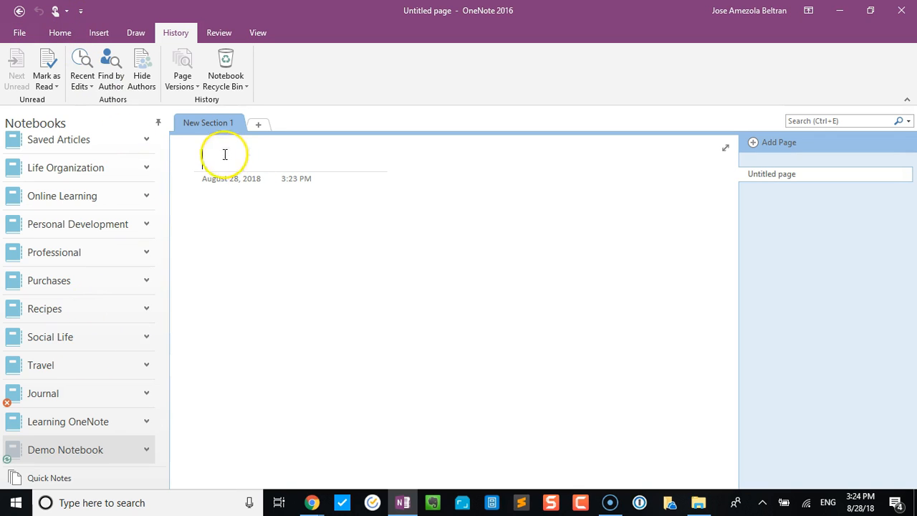
Step: Add three new sections after New Section 1 in Demo Notebook, keeping their default names
click(258, 124)
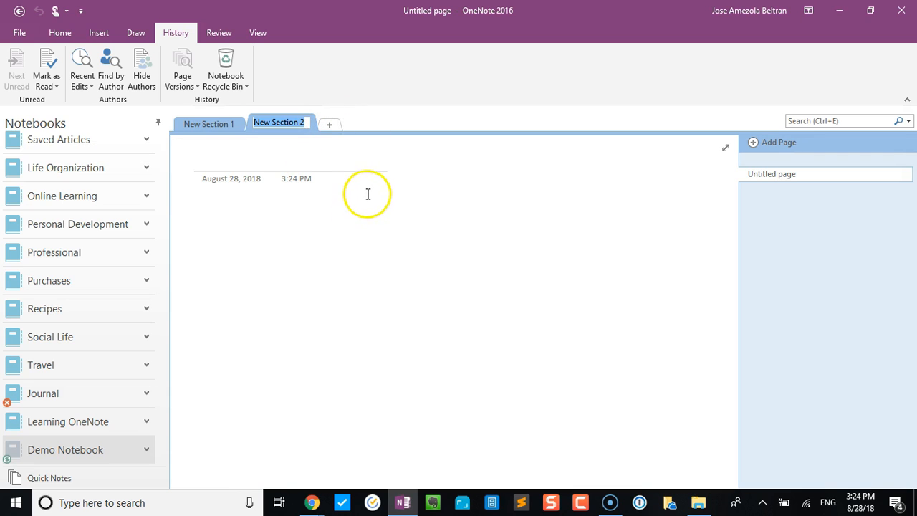
click(329, 128)
click(397, 126)
Step: Rename New Section 1 with the owner's first name in possessive form followed by "Work"
click(193, 125)
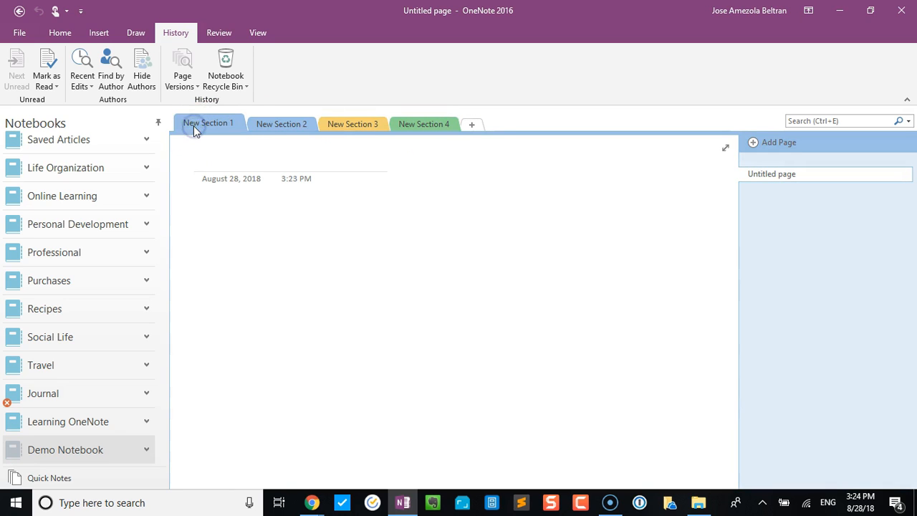
right_click(194, 125)
click(221, 136)
text(Jose's Work)
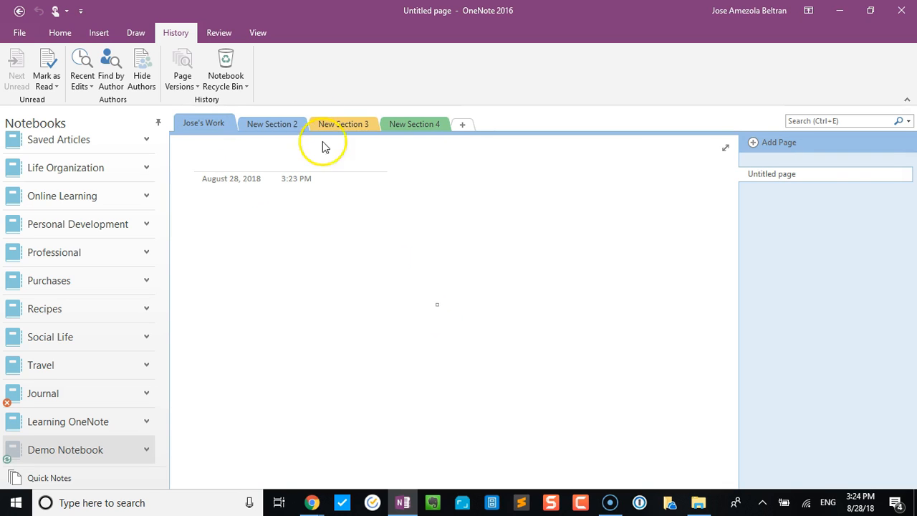
Step: Rename New Section 2 as Daily Routine
right_click(273, 124)
click(297, 136)
text(D)
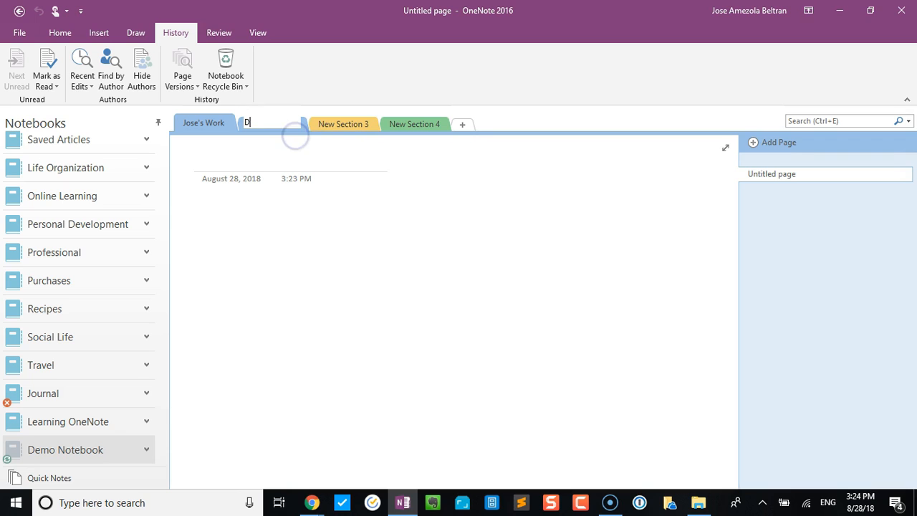
text(aily Routine)
click(307, 229)
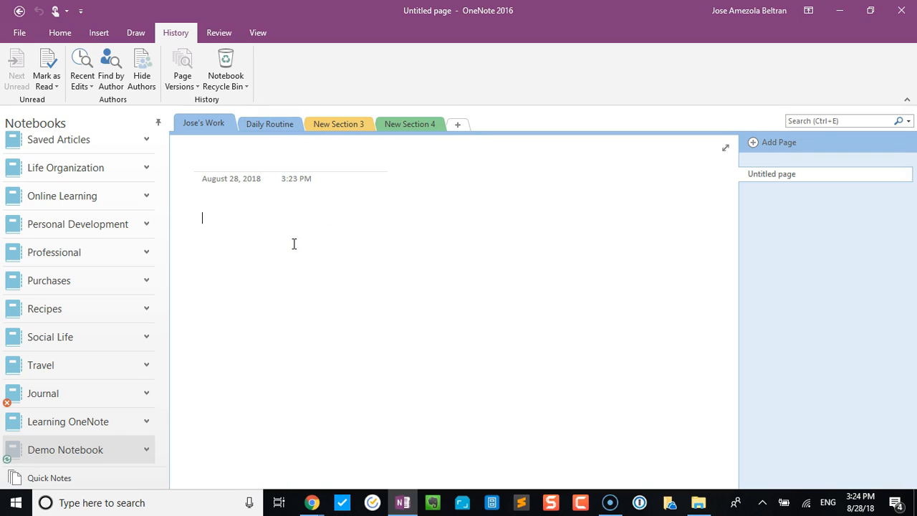
Step: Title the untitled page in the first section "Today's Notes"
mouse_move(730, 172)
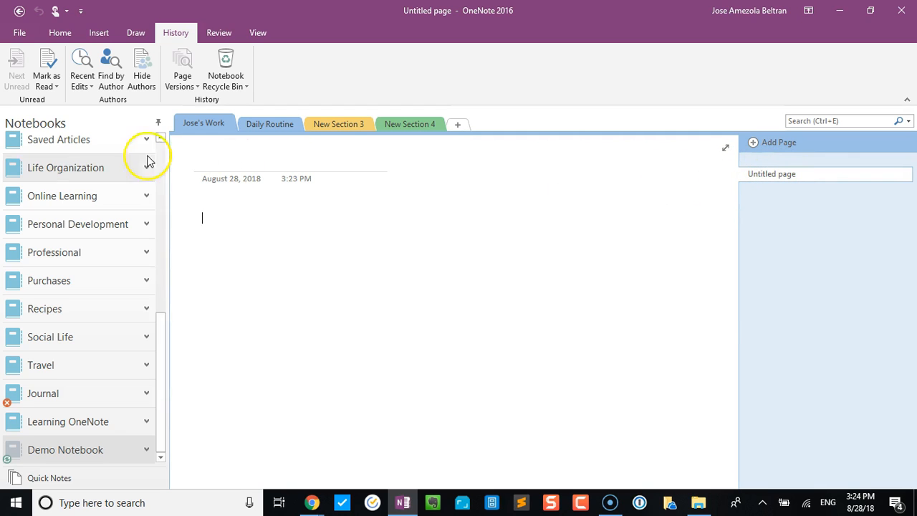
click(230, 161)
text(Today)
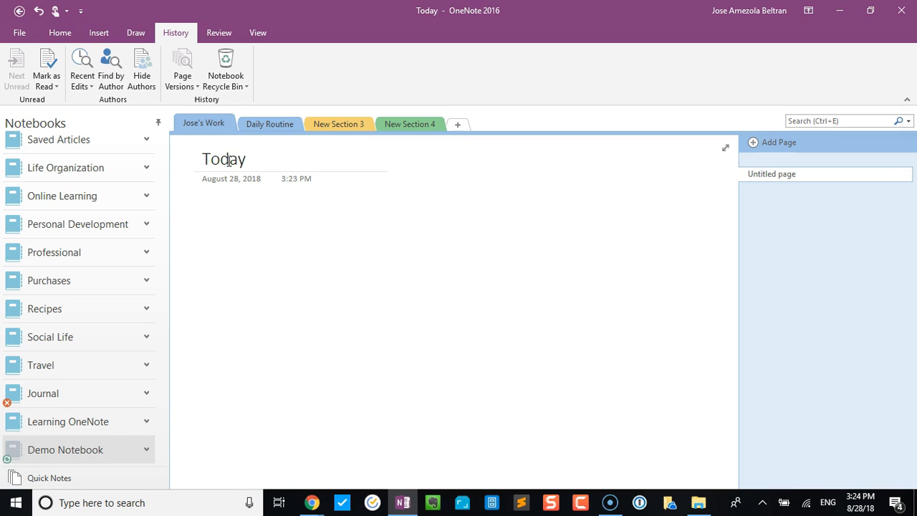
text('s Notes)
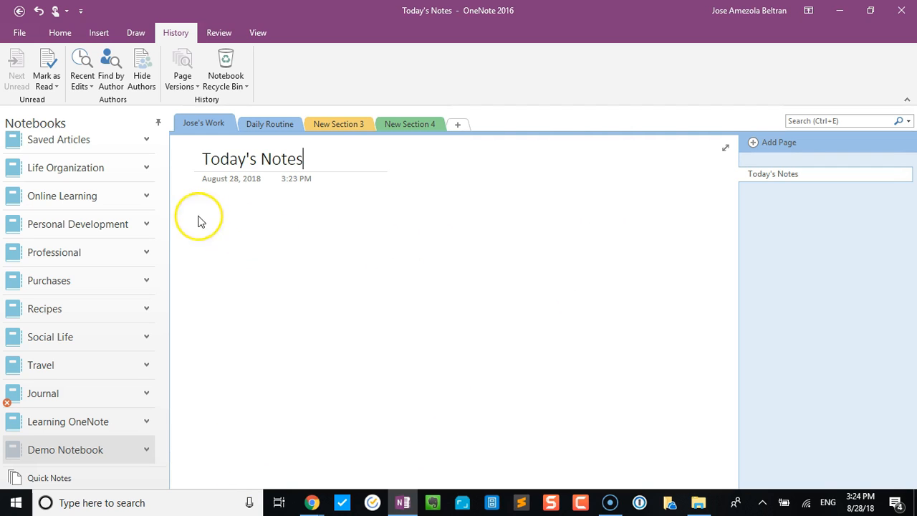
Step: Add two separate text notes to the page body, "Today's meeting" below the title and "Here" further across the page
click(250, 264)
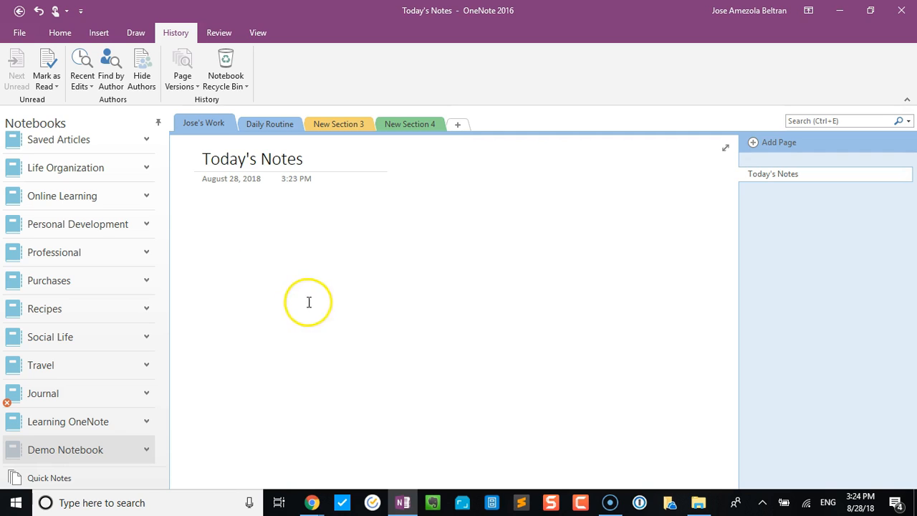
click(229, 258)
text(Today's meeting)
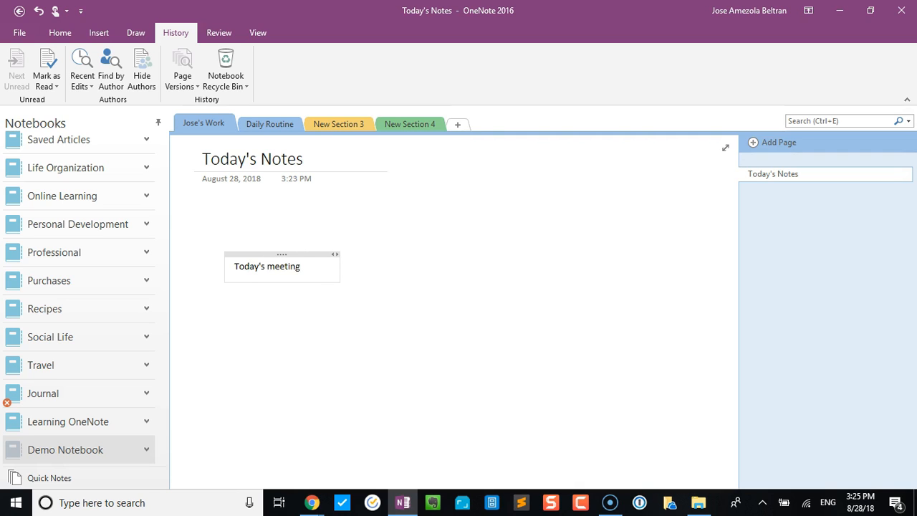
click(550, 316)
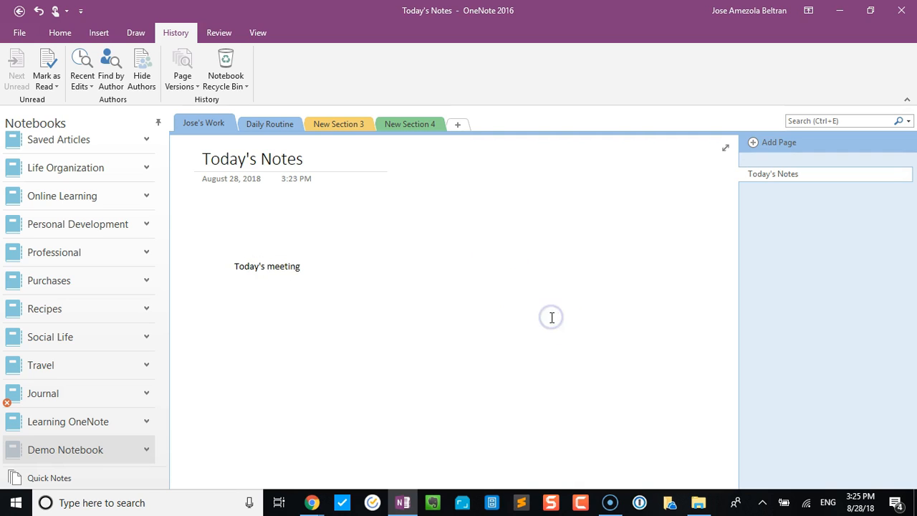
text(Here)
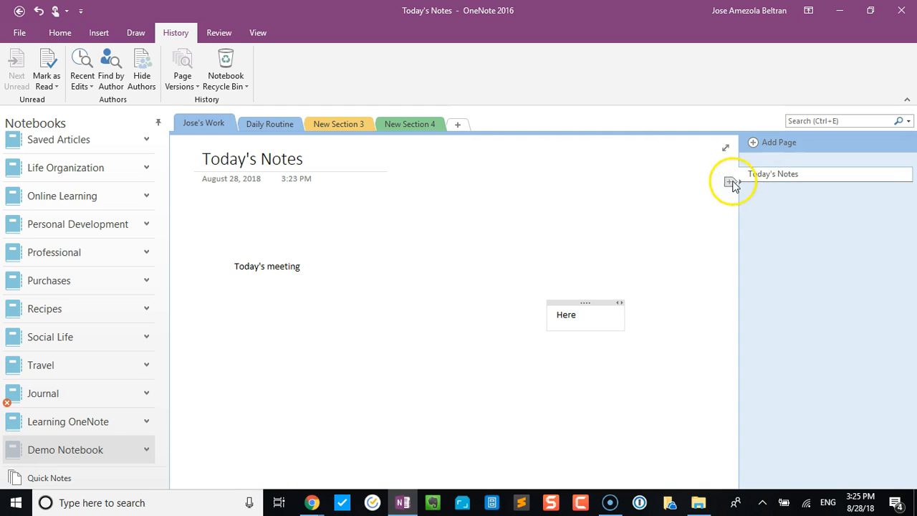
Step: Add two untitled pages below Today's Notes and indent both as its subpages
click(730, 182)
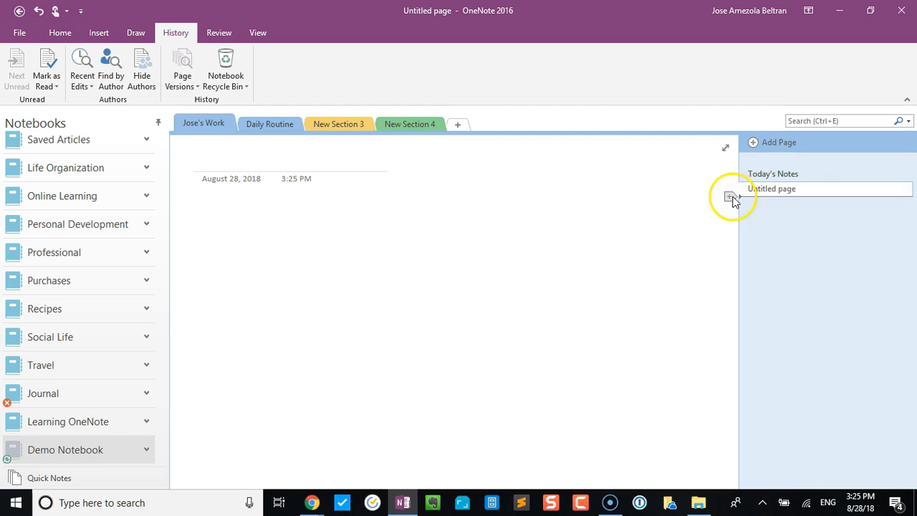
click(731, 195)
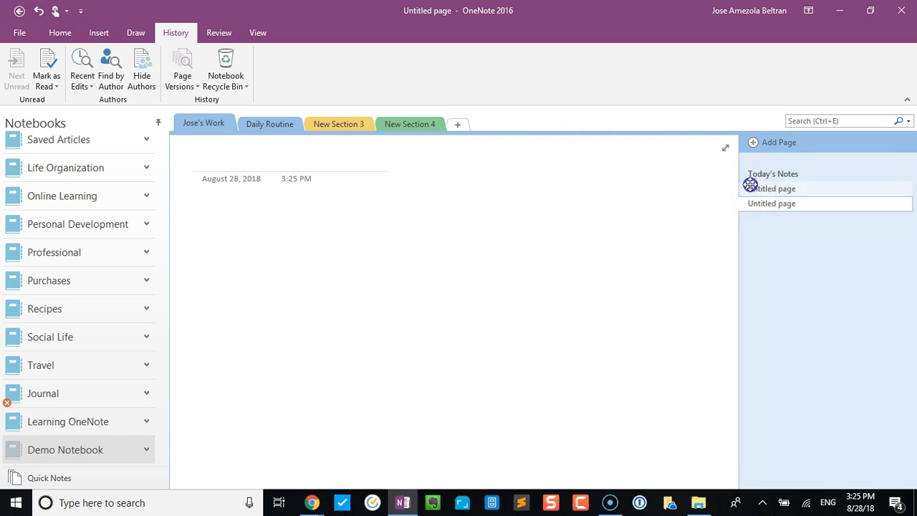
click(750, 188)
drag(750, 188, 779, 204)
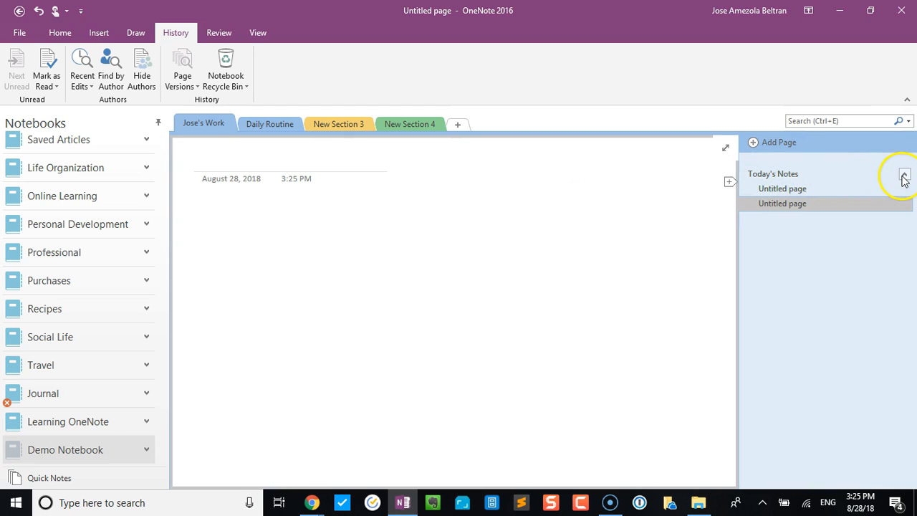
Step: Collapse and expand the subpages of Today's Notes and view each page in the group
click(901, 176)
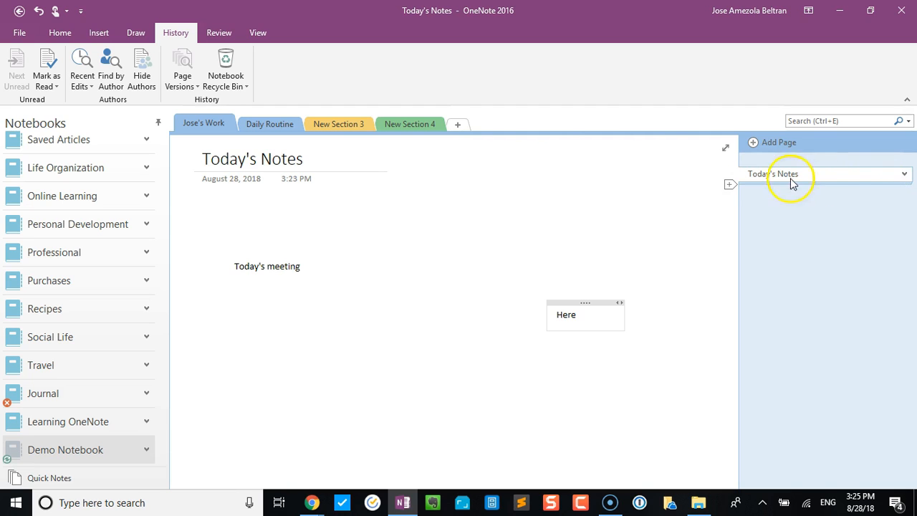
click(904, 174)
click(823, 192)
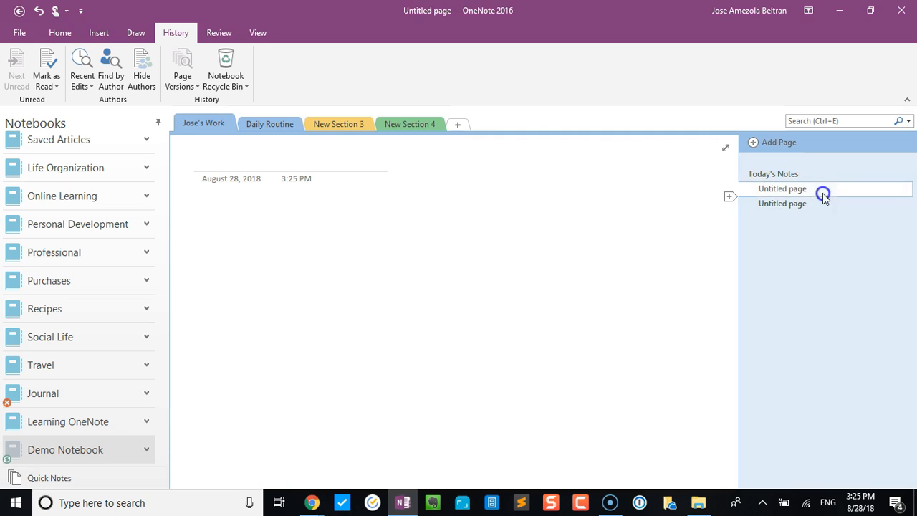
click(817, 203)
click(817, 188)
click(819, 174)
click(906, 173)
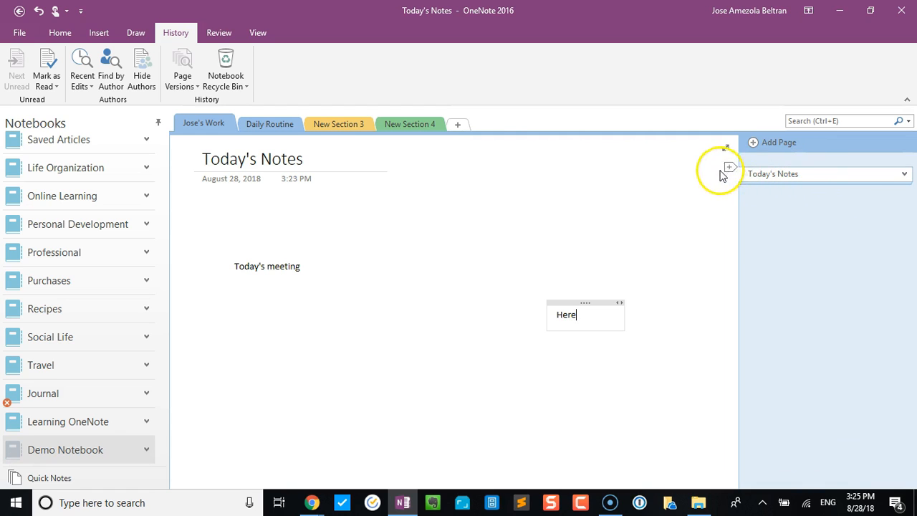
click(904, 175)
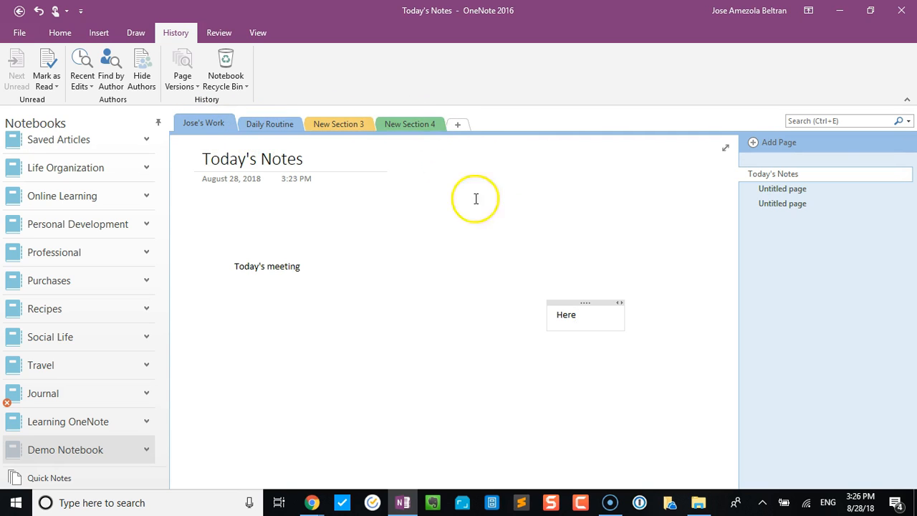
Step: Create a section group beside the section tabs, named with the owner's first name in possessive form followed by "Notes"
click(411, 263)
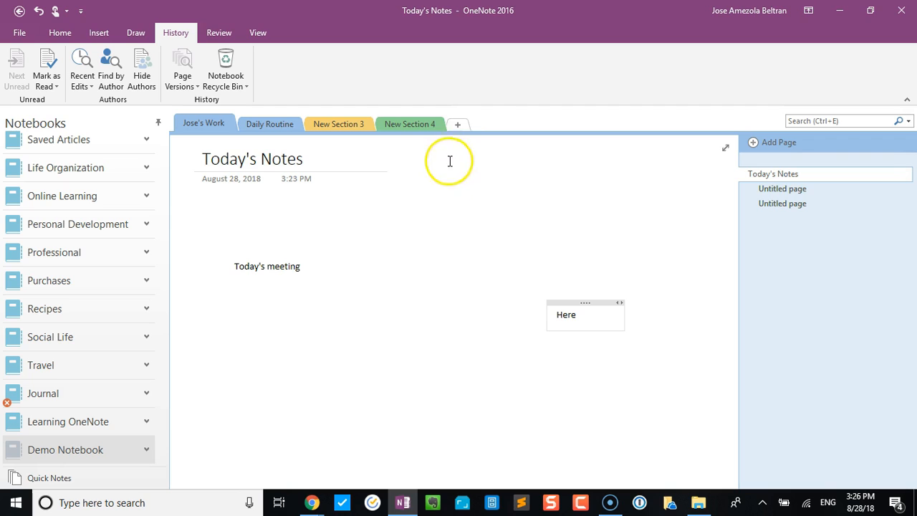
right_click(491, 125)
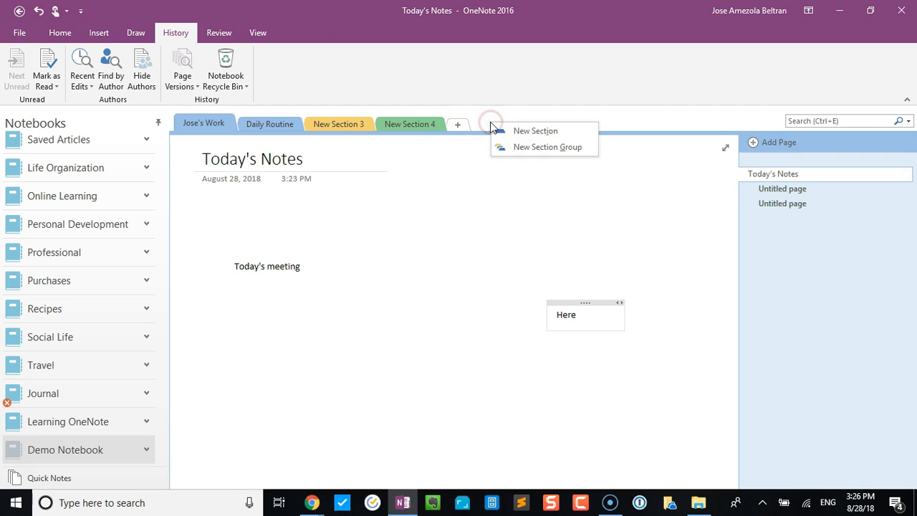
click(505, 146)
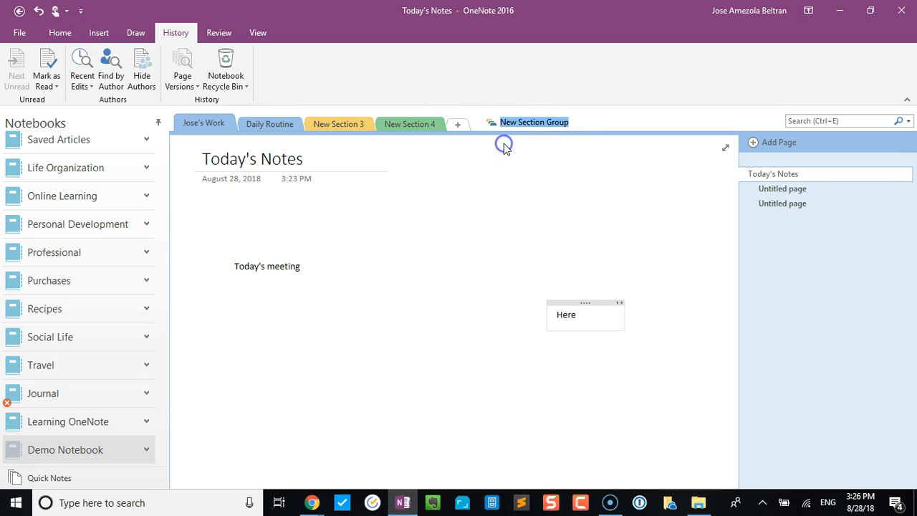
text(Jo)
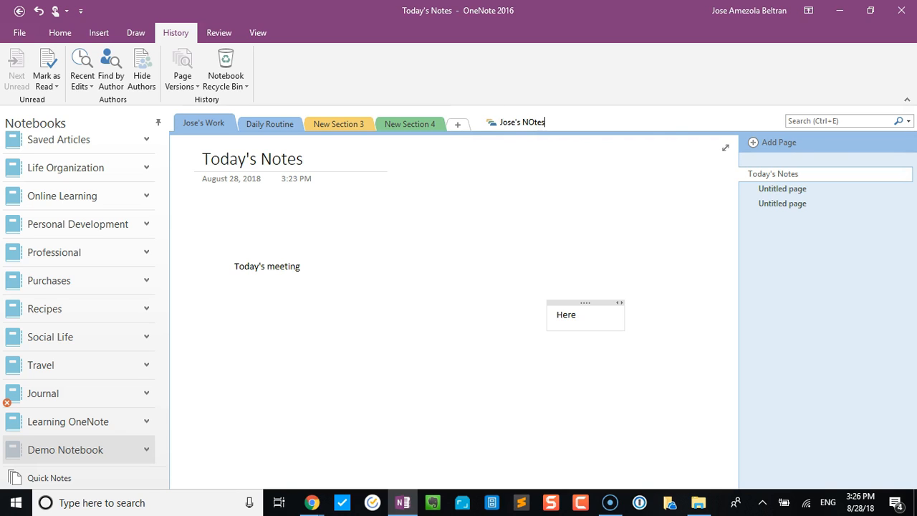
text(se's Notes)
click(510, 215)
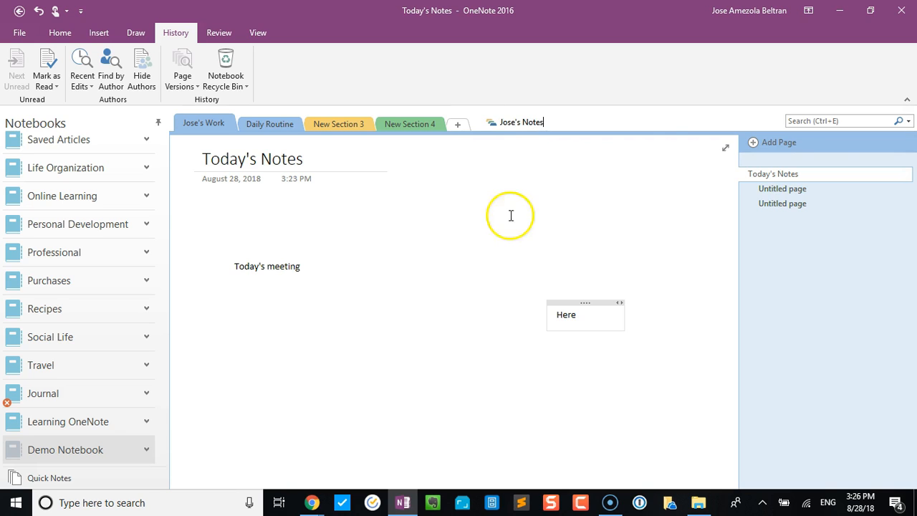
Step: Move the first section, Daily Routine and New Section 4 into the new section group, check its contents, and return to New Section 3
drag(218, 128, 516, 123)
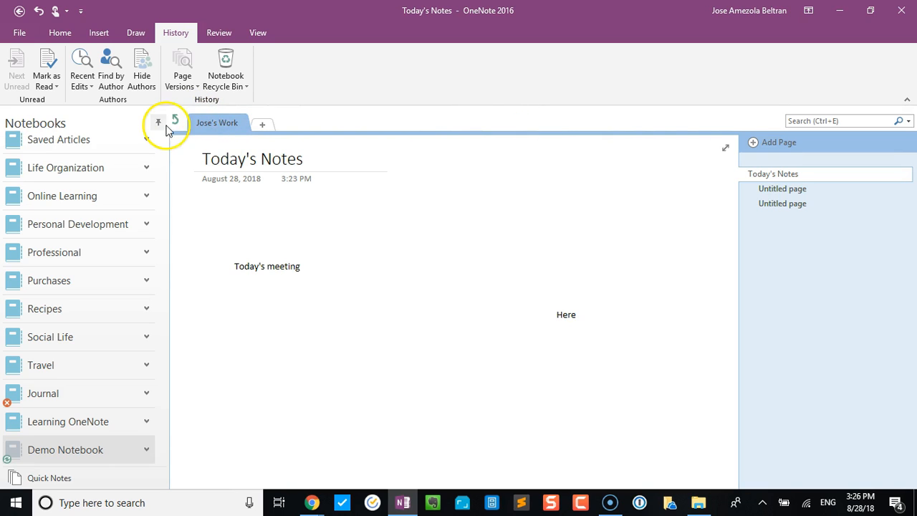
click(162, 120)
drag(183, 122, 446, 123)
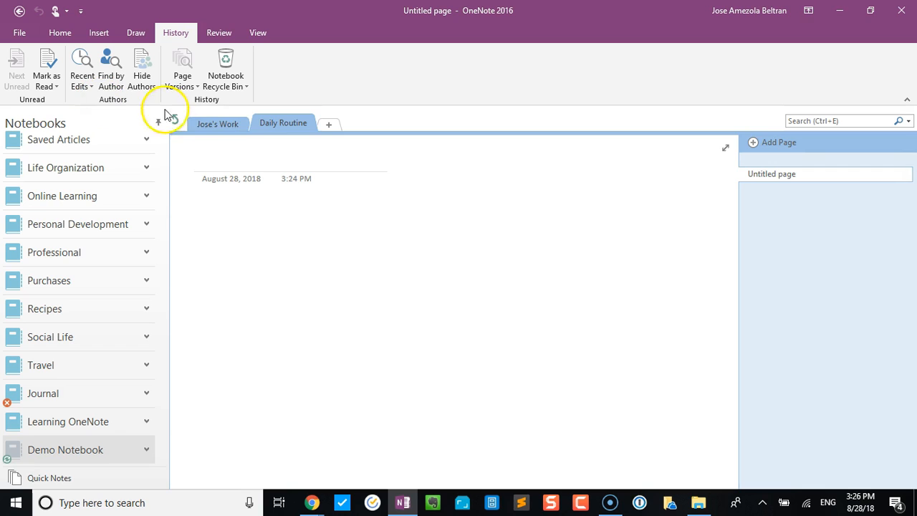
click(162, 120)
drag(280, 128, 405, 127)
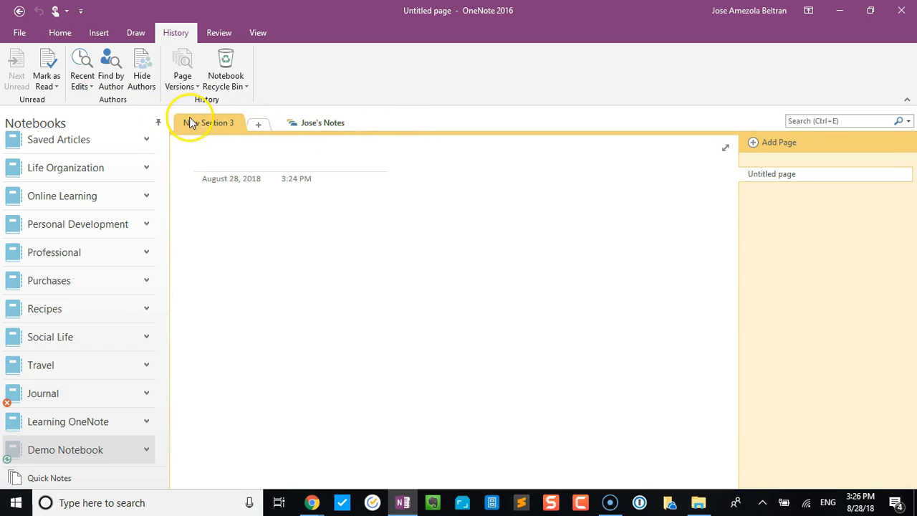
click(308, 129)
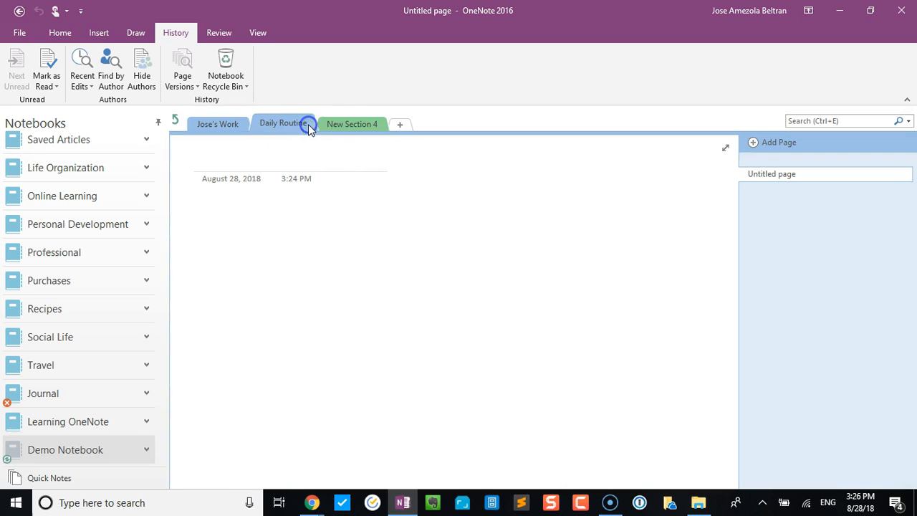
click(177, 123)
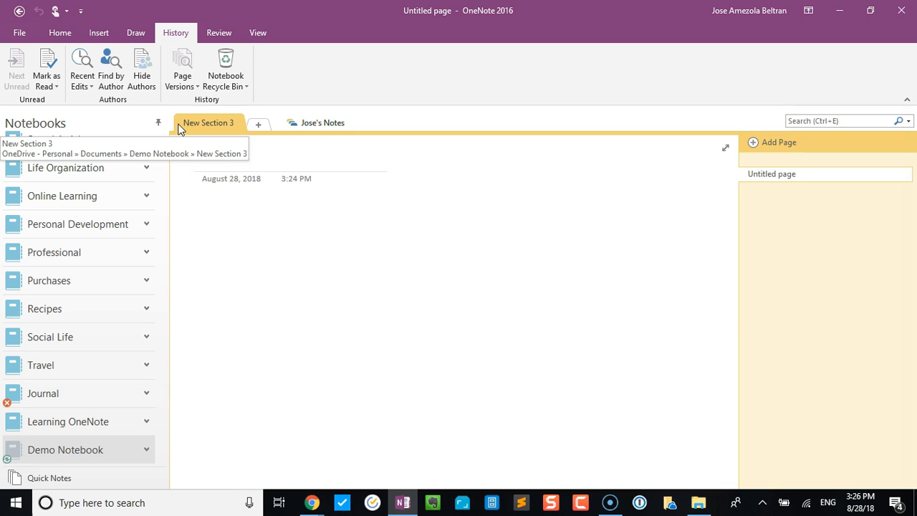
Step: Write a two-line note in New Section 3, a reminder to call a contact and "Sent email to manager", tagging both lines To Do
click(235, 248)
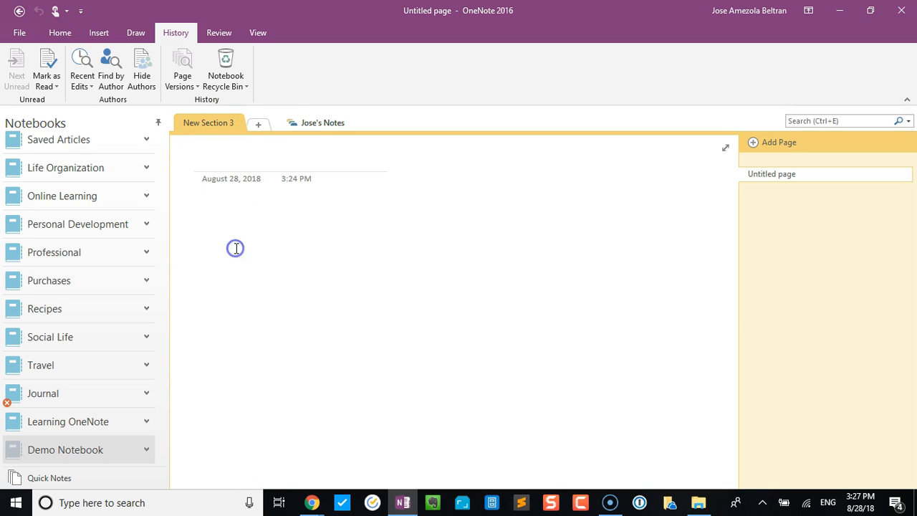
click(61, 32)
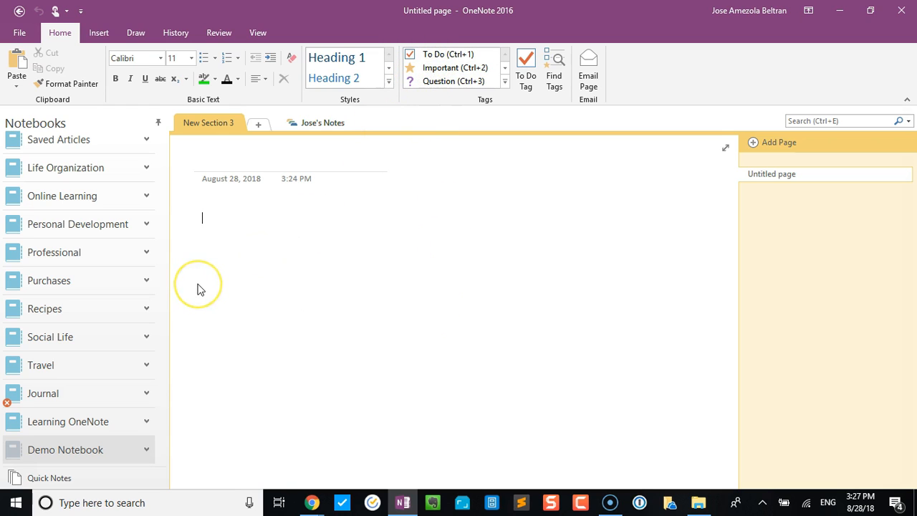
text(Call John)
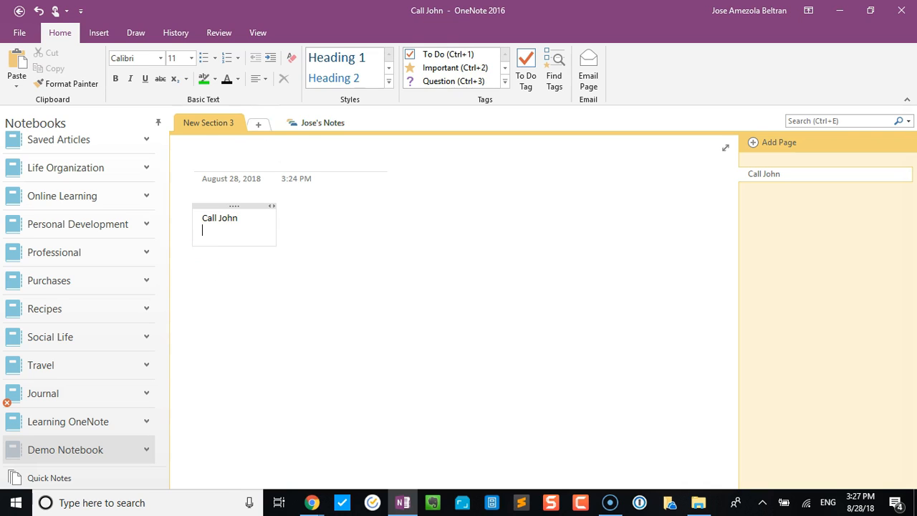
click(425, 54)
click(205, 226)
click(451, 56)
click(225, 230)
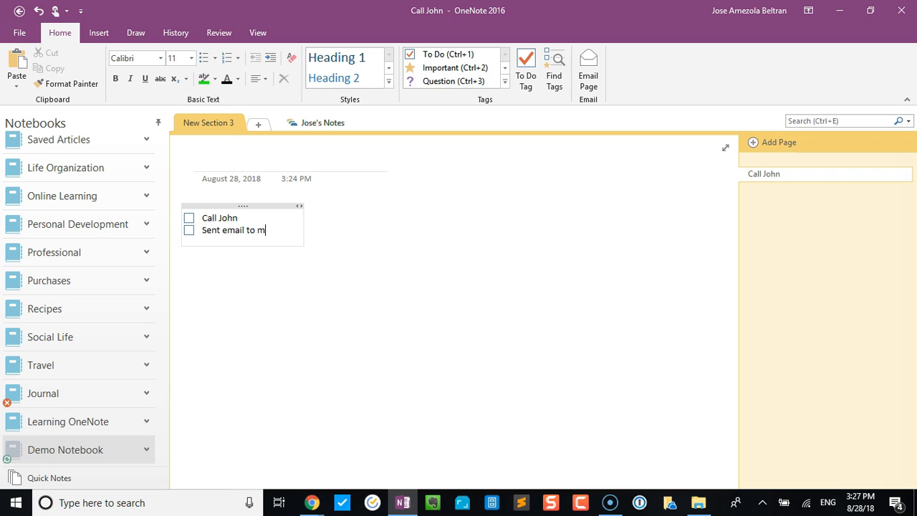
Step: Browse the complete list of available note tags from beginning to end without applying one
click(504, 81)
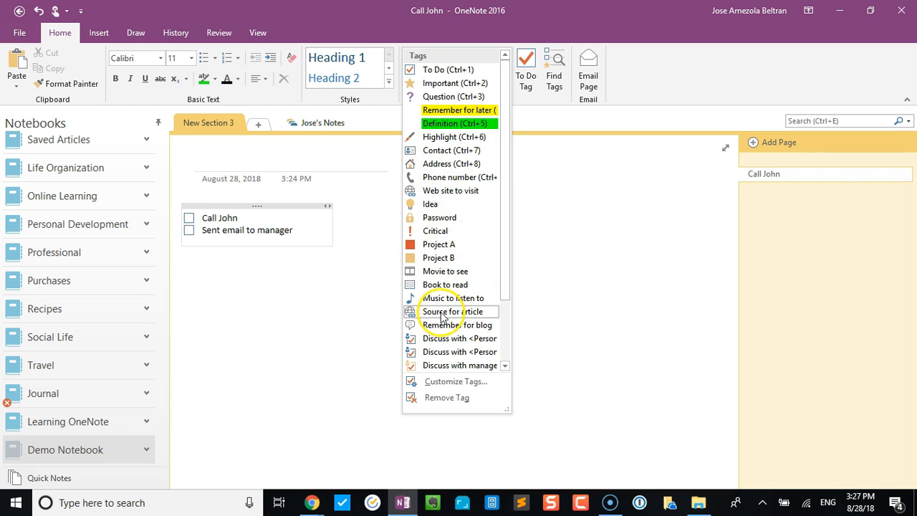
scroll(448, 319, down, 2)
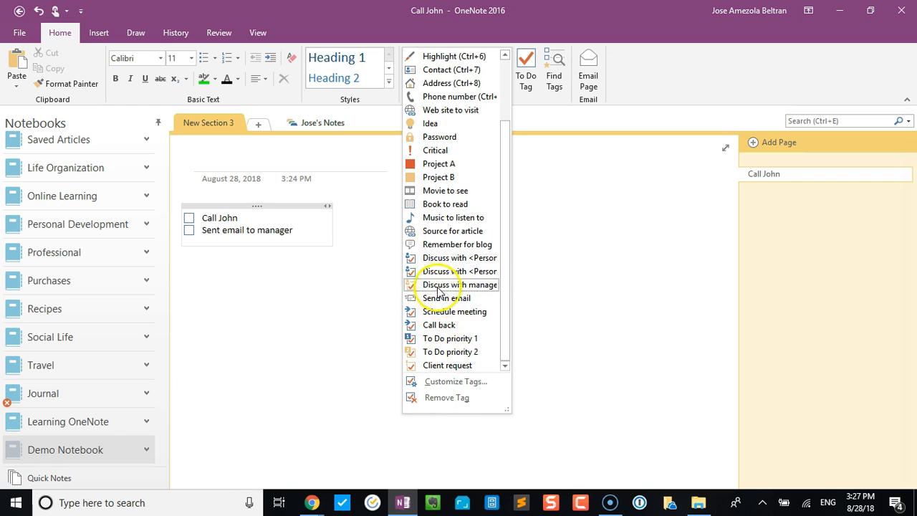
scroll(445, 94, up, 3)
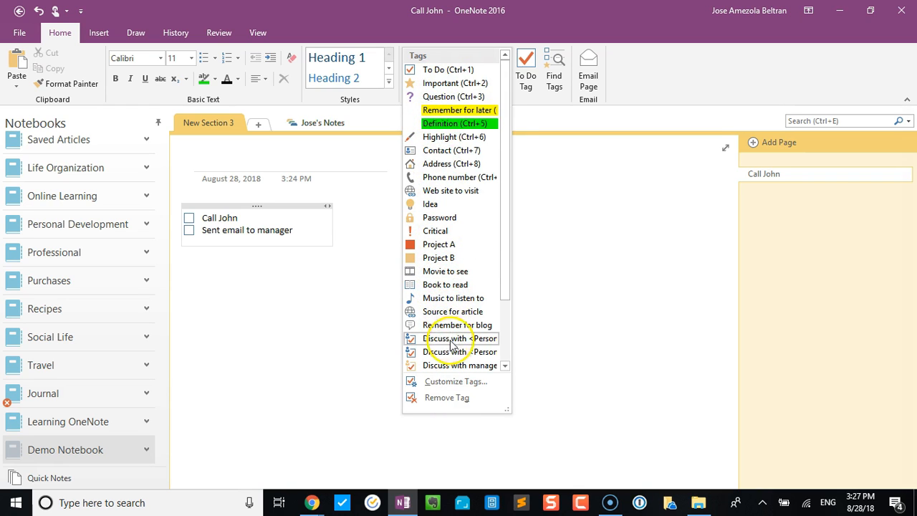
scroll(459, 337, down, 3)
scroll(450, 311, up, 3)
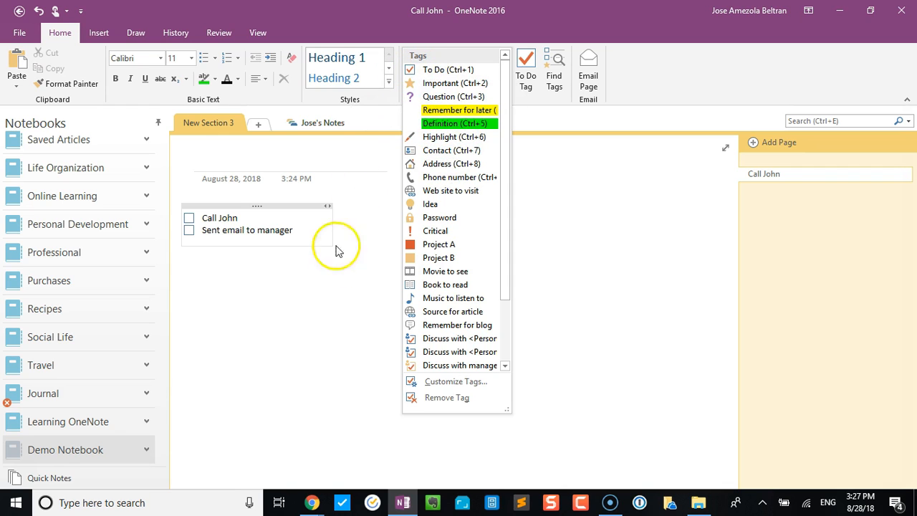
click(303, 351)
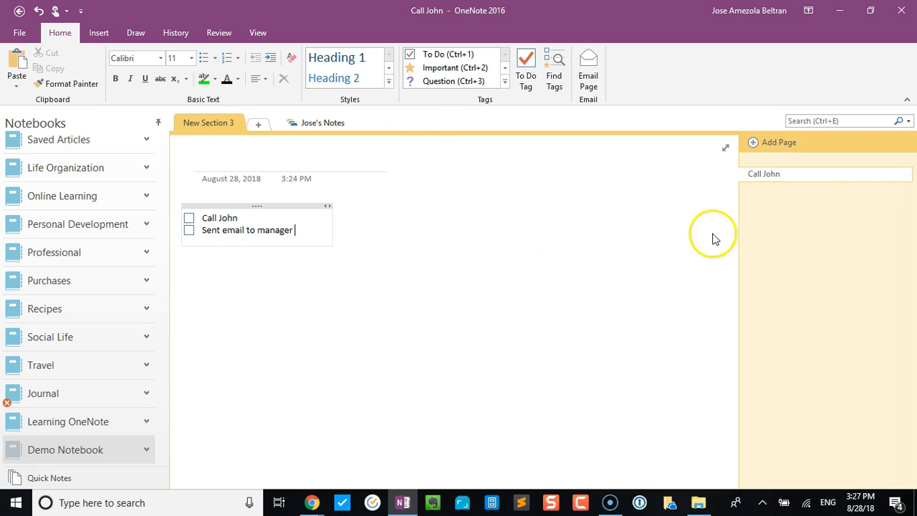
Step: Add a new page to New Section 3 and insert a table with five columns and five rows
click(757, 144)
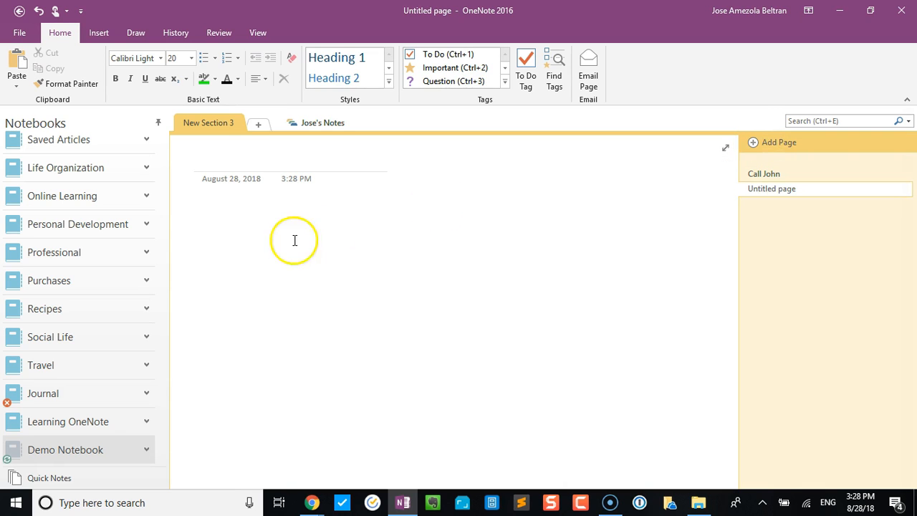
click(108, 32)
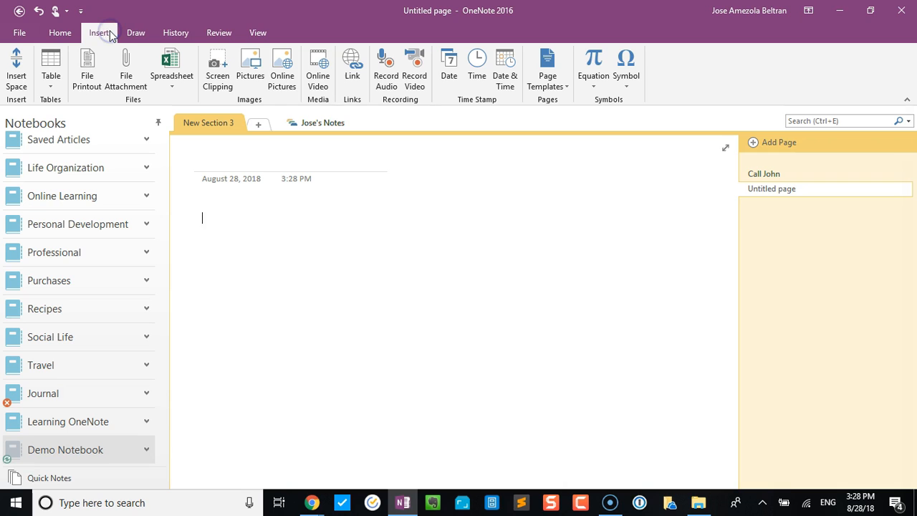
click(49, 72)
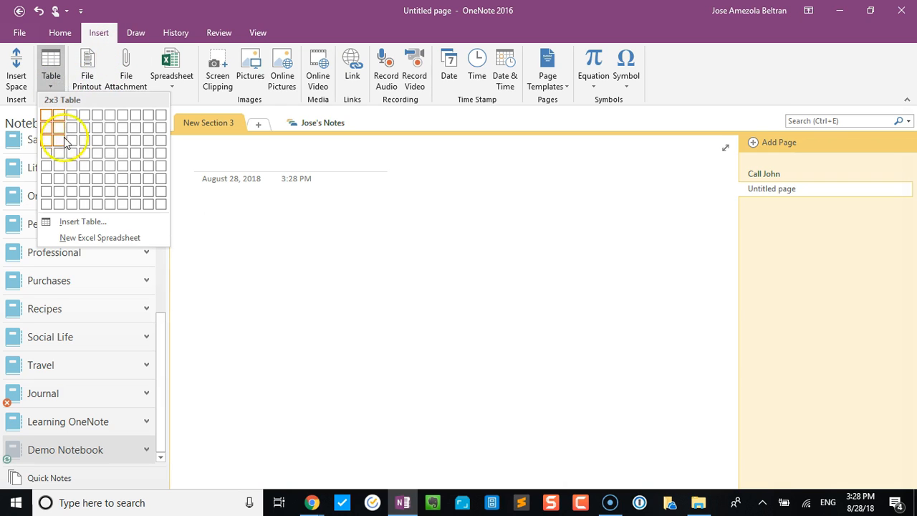
click(97, 174)
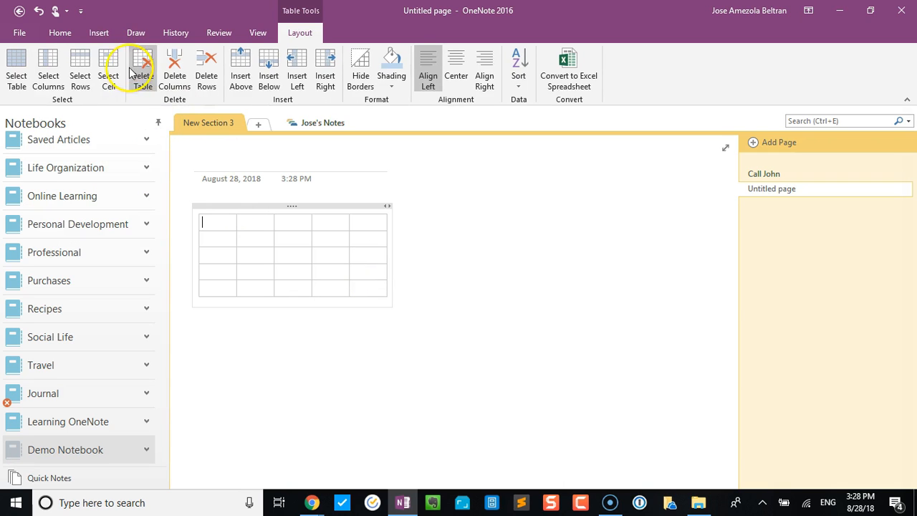
click(59, 34)
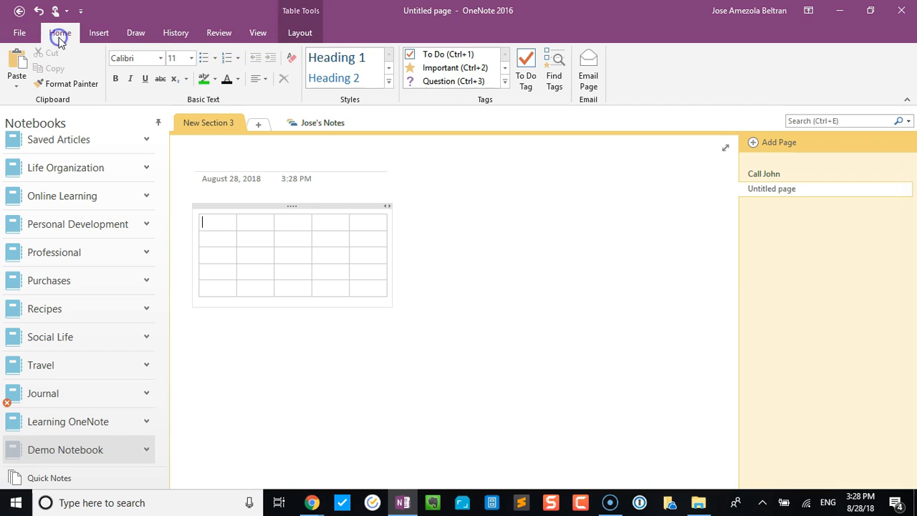
Step: Add another page to New Section 3 and insert a screen clipping of the Civic Center satellite map shown in Chrome
click(98, 32)
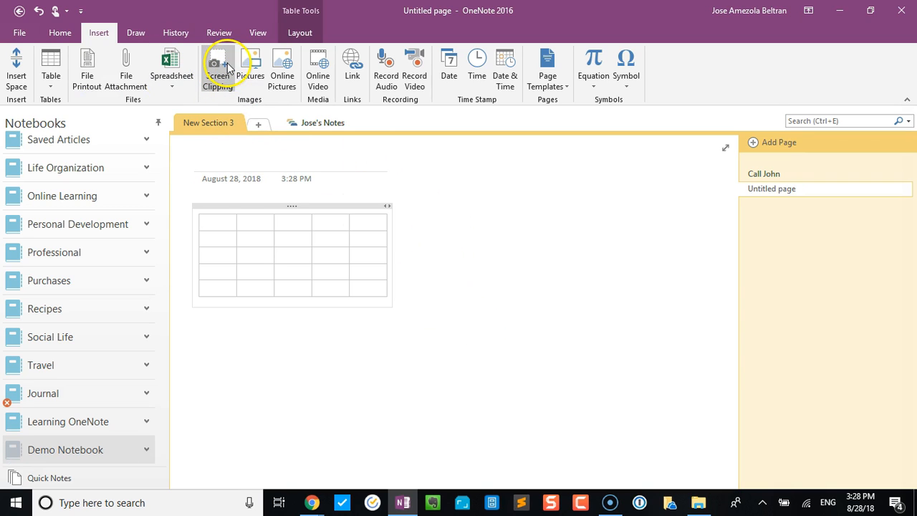
click(773, 142)
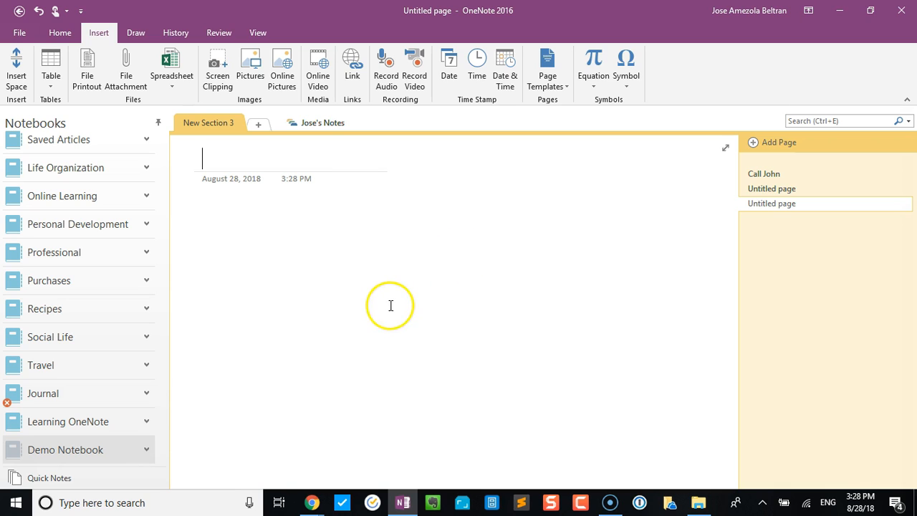
mouse_move(318, 497)
click(277, 451)
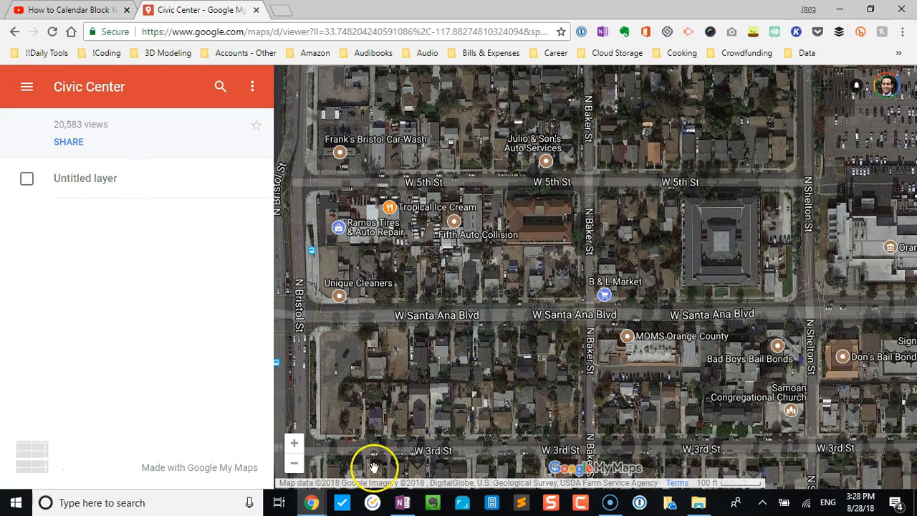
click(402, 503)
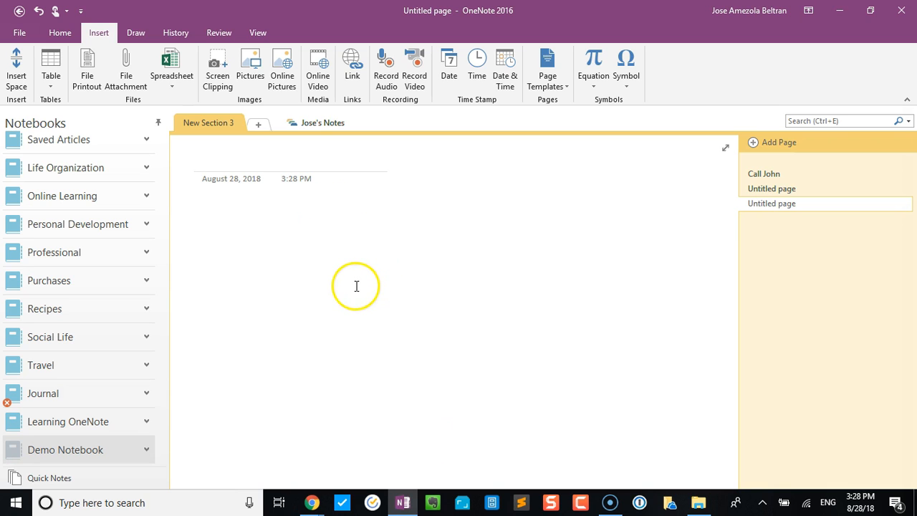
click(220, 75)
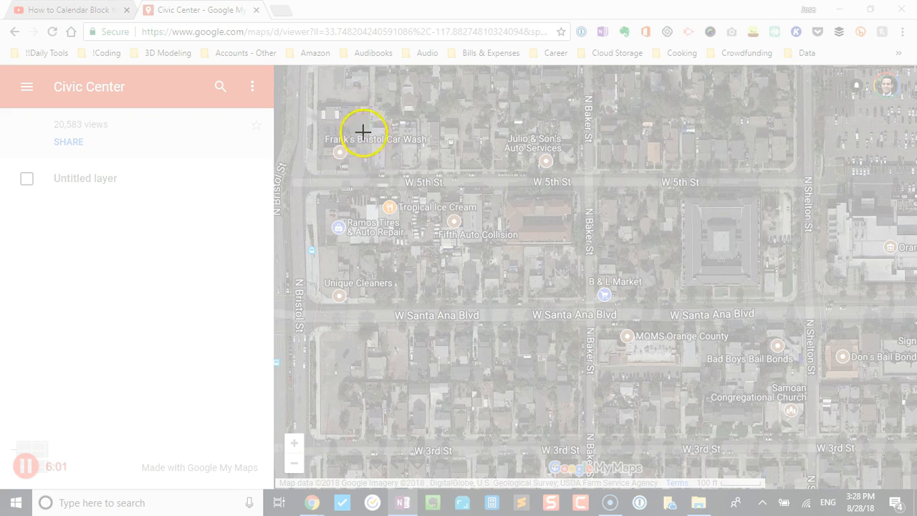
drag(347, 119, 728, 401)
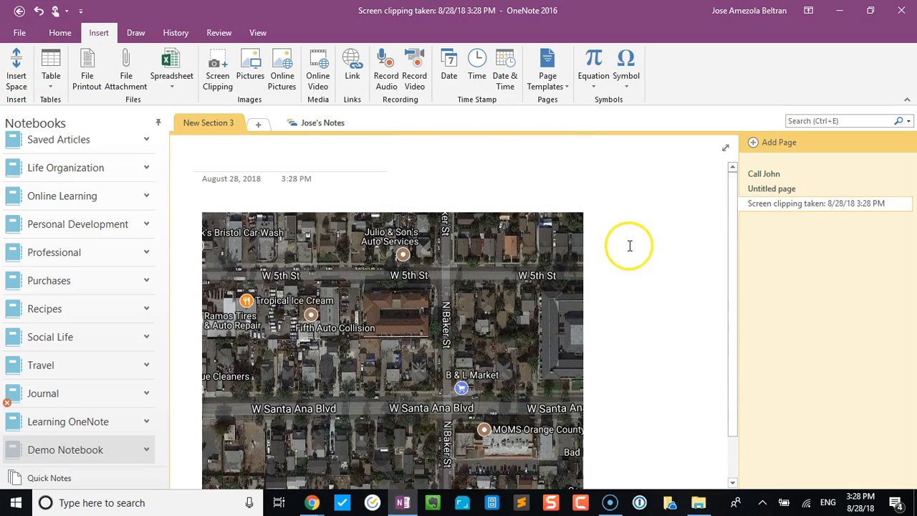
scroll(231, 307, down, 2)
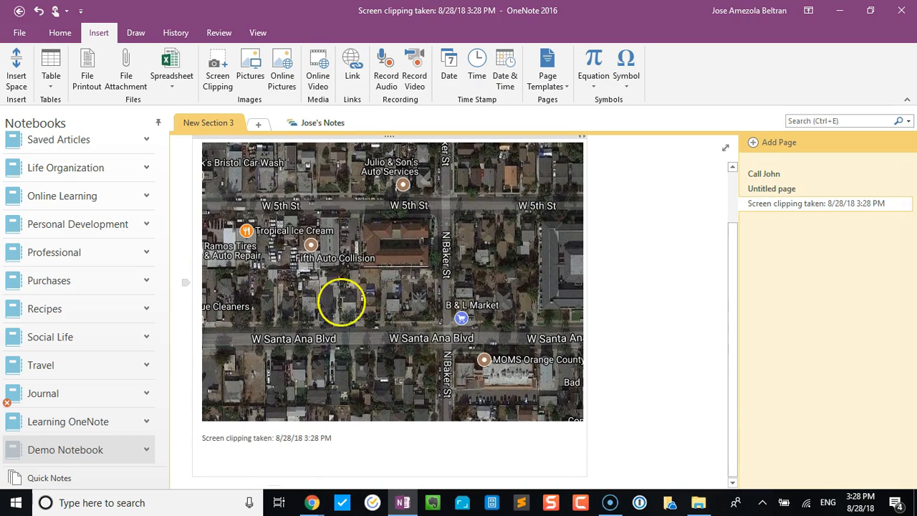
scroll(289, 292, up, 2)
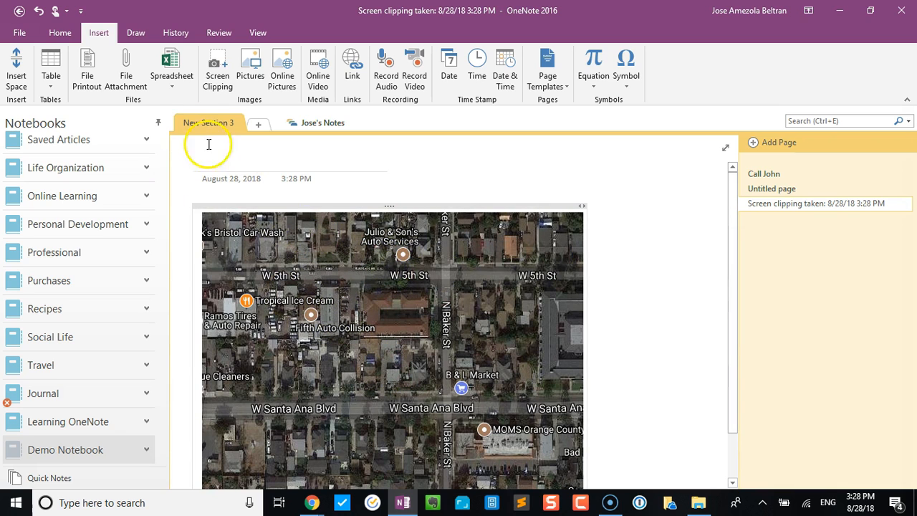
Step: Draw a freehand loop with the thicker blue pen around the W 5th St and Fifth Auto Collision area, and return to typing mode
click(139, 34)
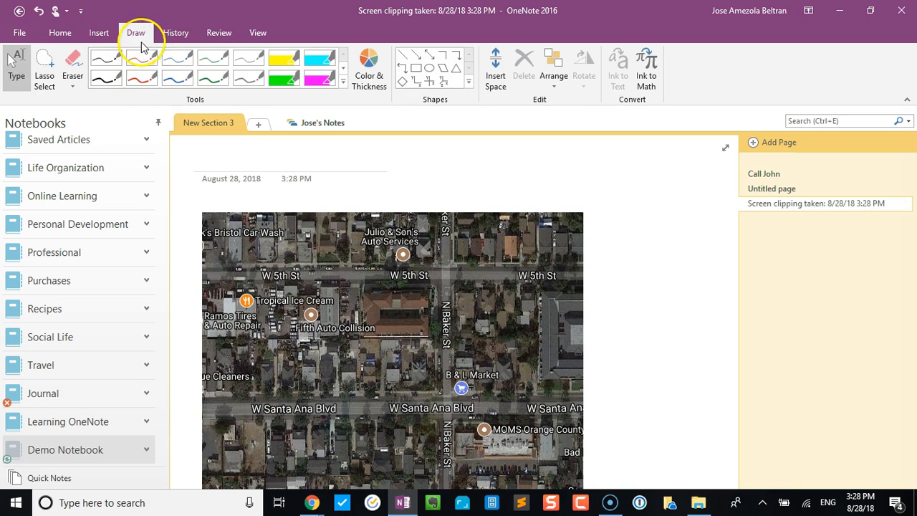
click(178, 77)
mouse_move(262, 243)
mouse_down()
mouse_move(250, 293)
mouse_move(344, 283)
mouse_move(262, 242)
mouse_up()
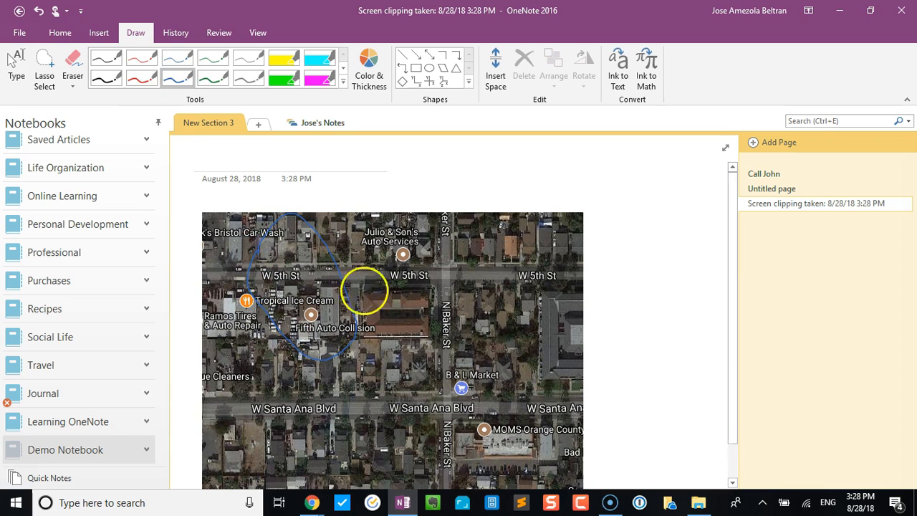
click(16, 68)
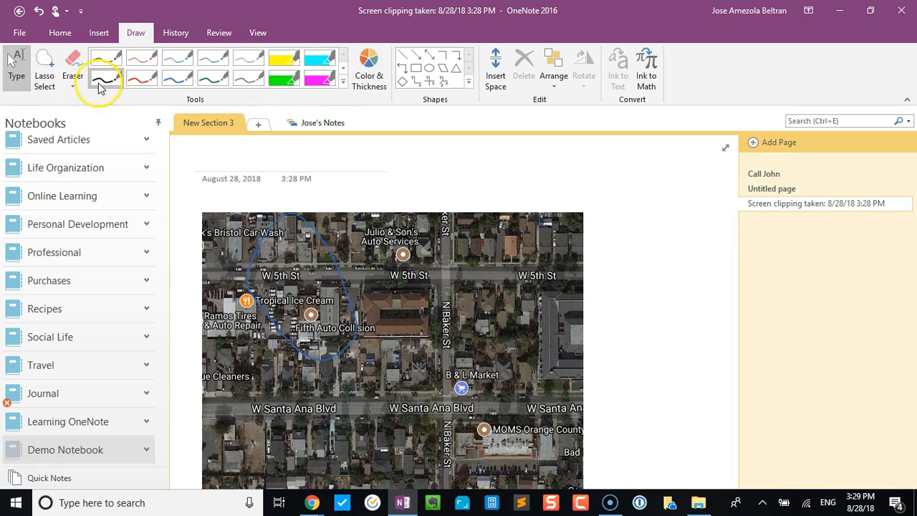
Step: Undo the freehand blue loop drawn on the map clipping
click(38, 11)
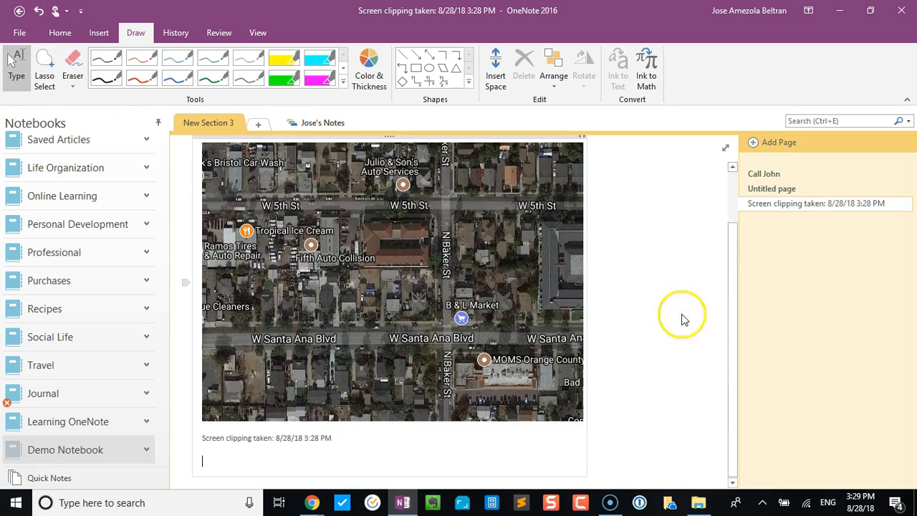
Step: Add a new page to New Section 3 and insert How To Store Prepped Food.pdf as a printout
click(760, 143)
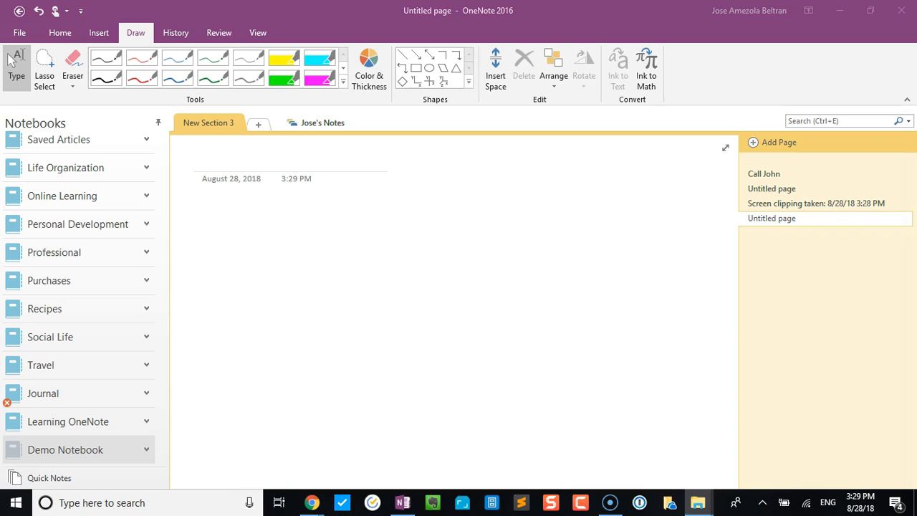
drag(815, 490, 760, 454)
drag(279, 267, 275, 266)
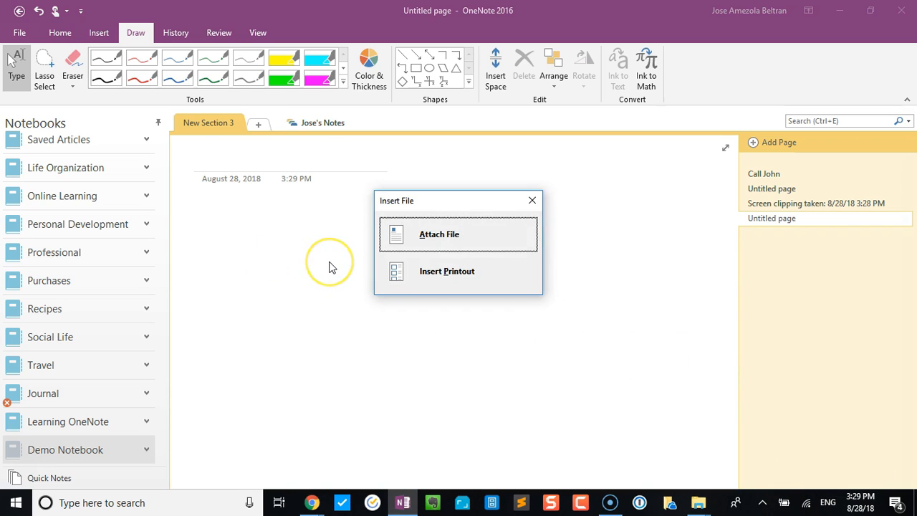
click(435, 231)
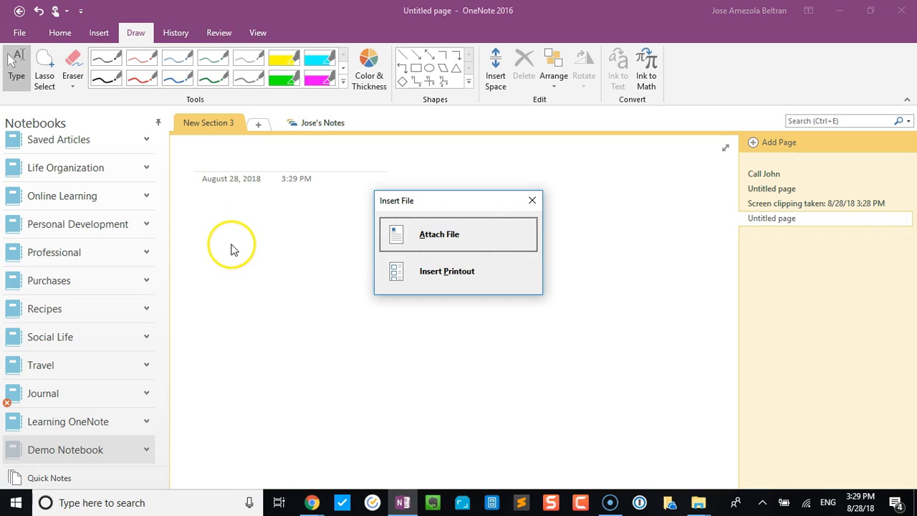
click(413, 278)
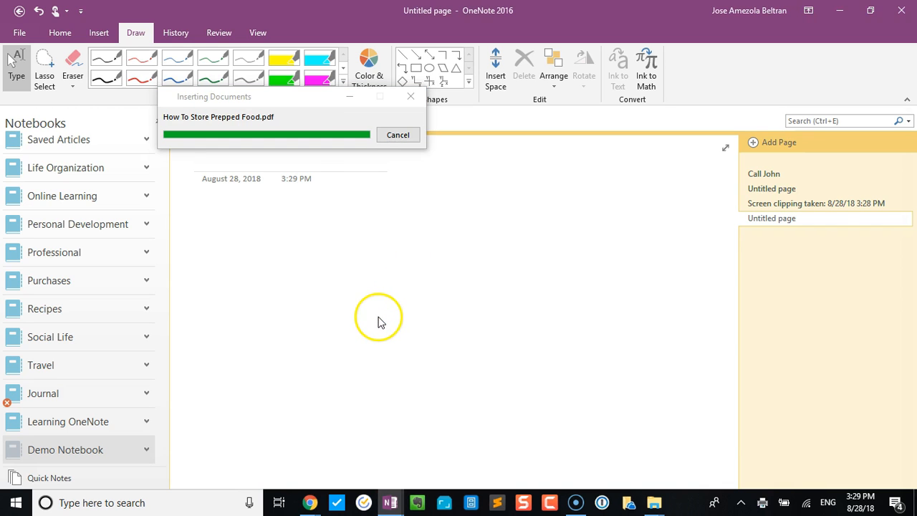
scroll(367, 318, down, 10)
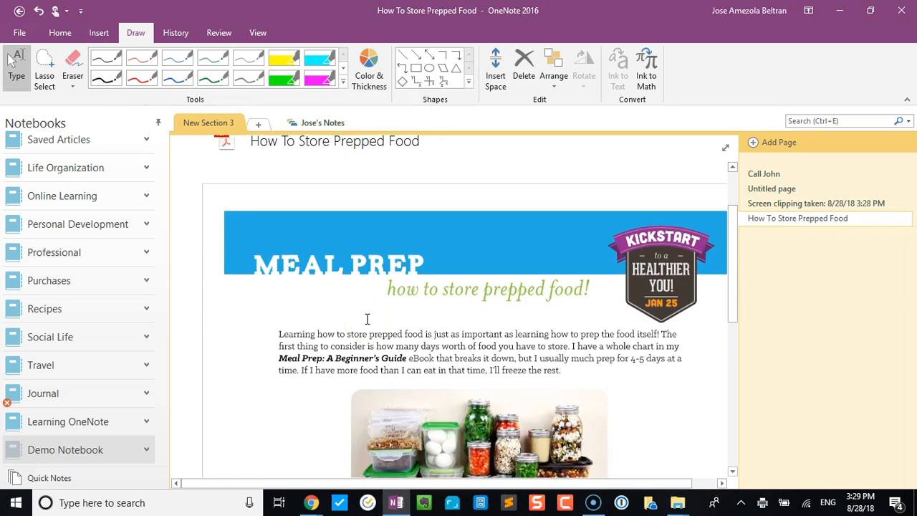
scroll(367, 319, up, 5)
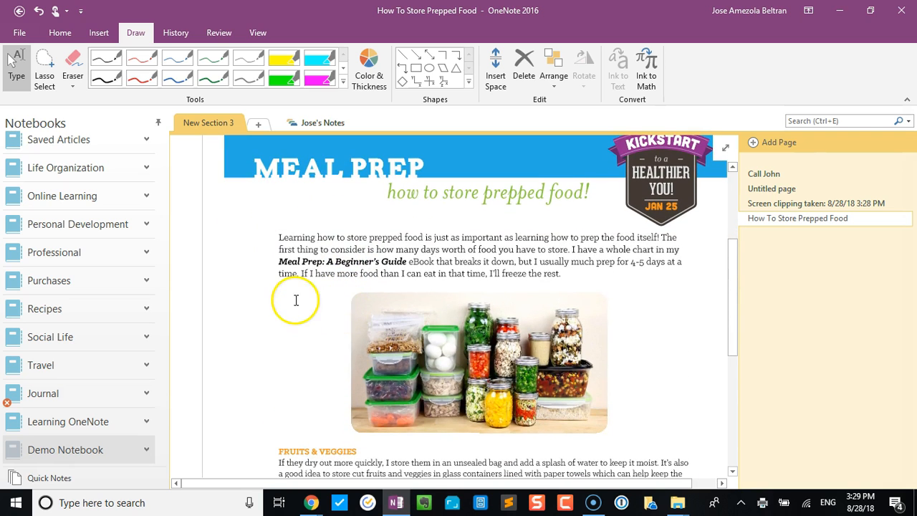
scroll(315, 296, down, 5)
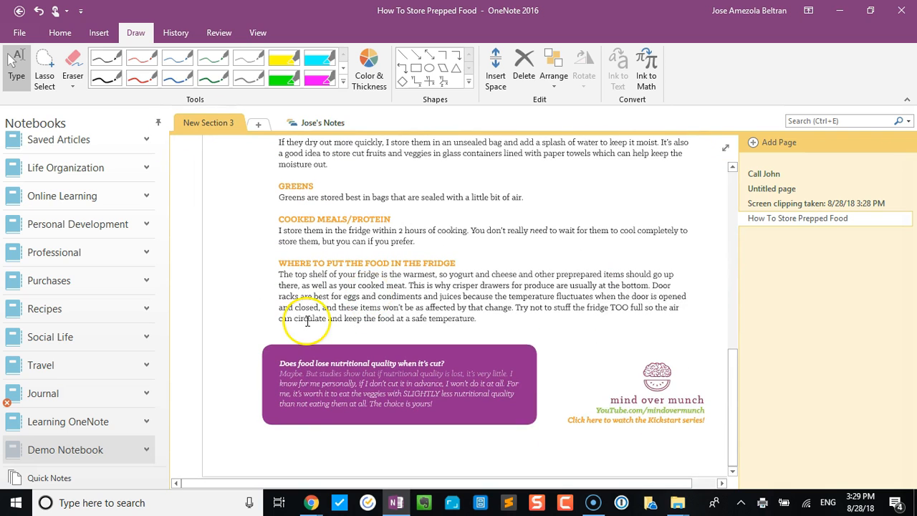
scroll(272, 286, up, 6)
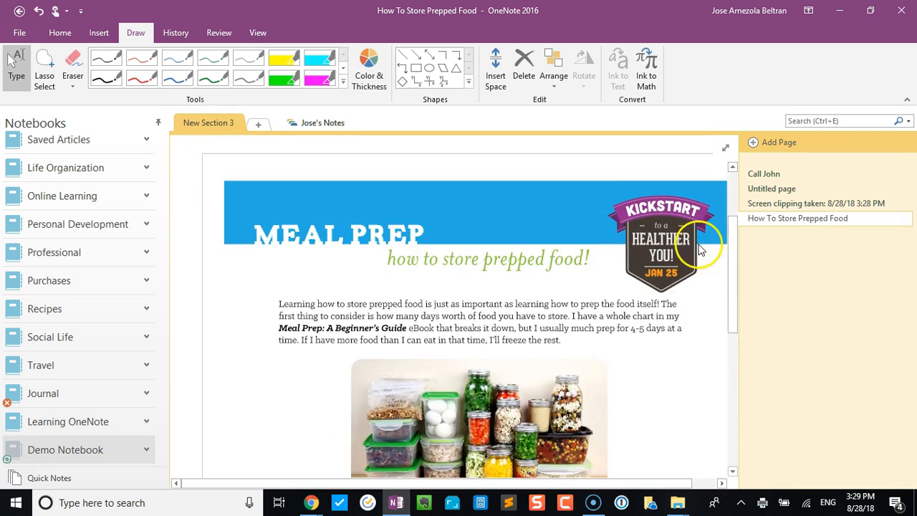
Step: Add another page to New Section 3 and insert the picture of the red-haired woman, browser window and dollar coin
click(768, 152)
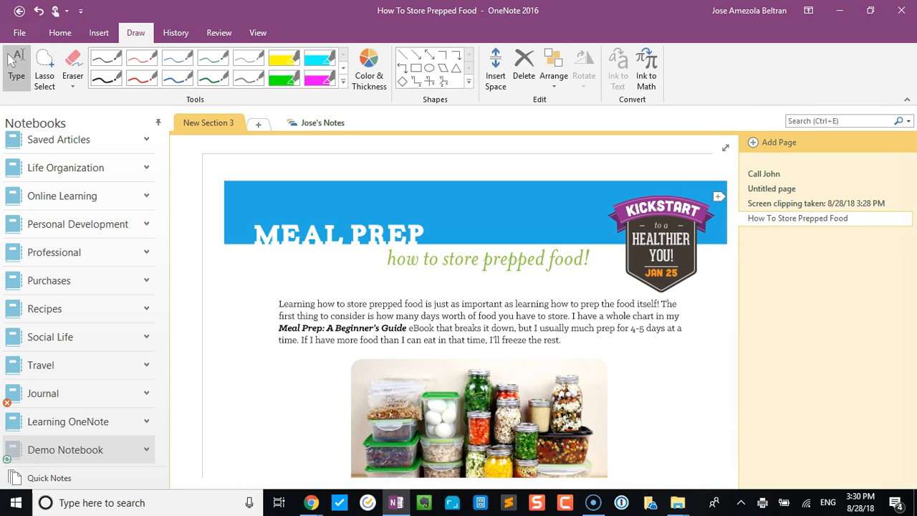
click(764, 142)
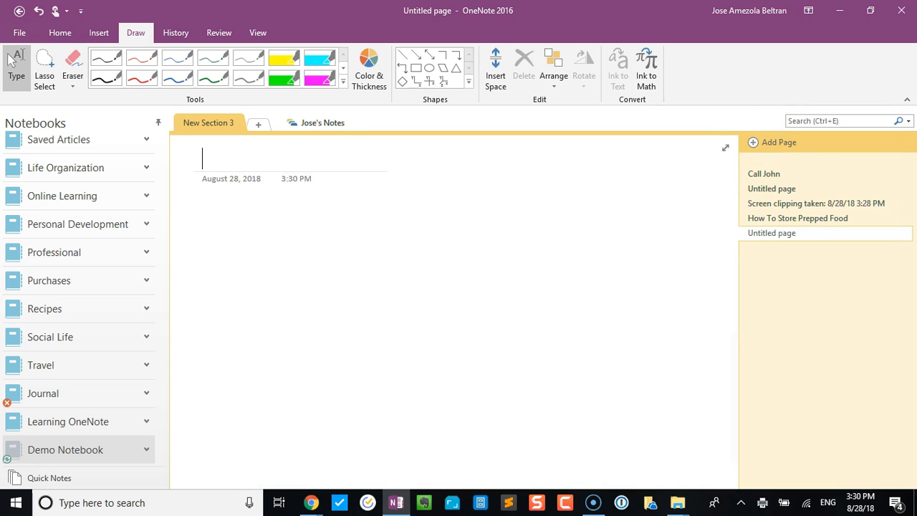
drag(1, 416, 370, 361)
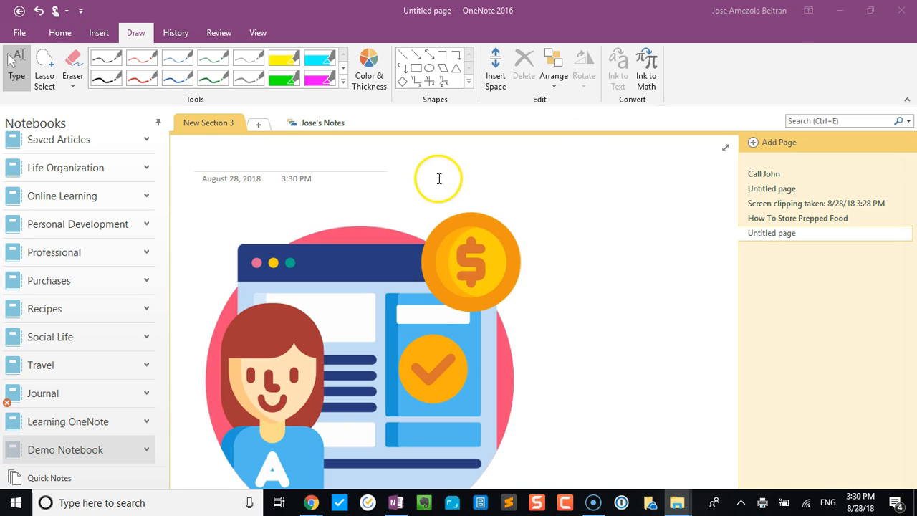
Step: Add another page to New Section 3 and insert Financial Sample.xlsx as a spreadsheet
click(756, 144)
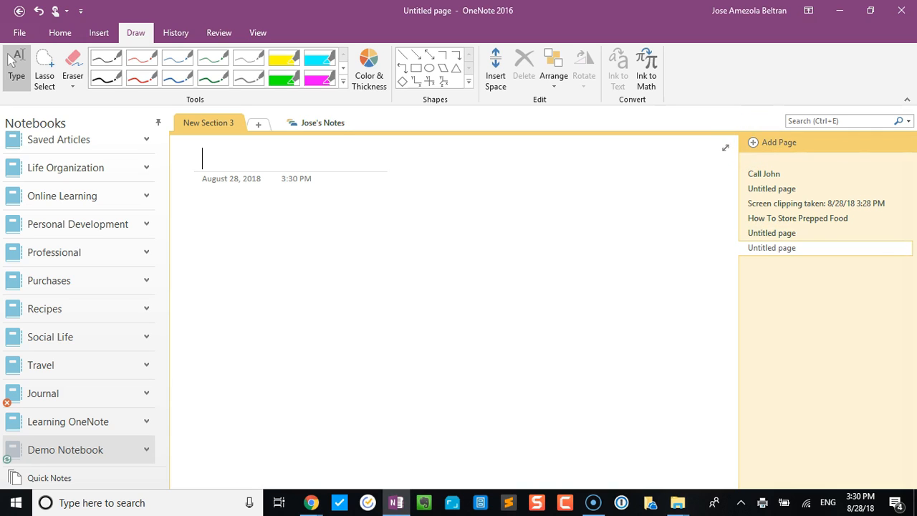
drag(906, 513, 222, 258)
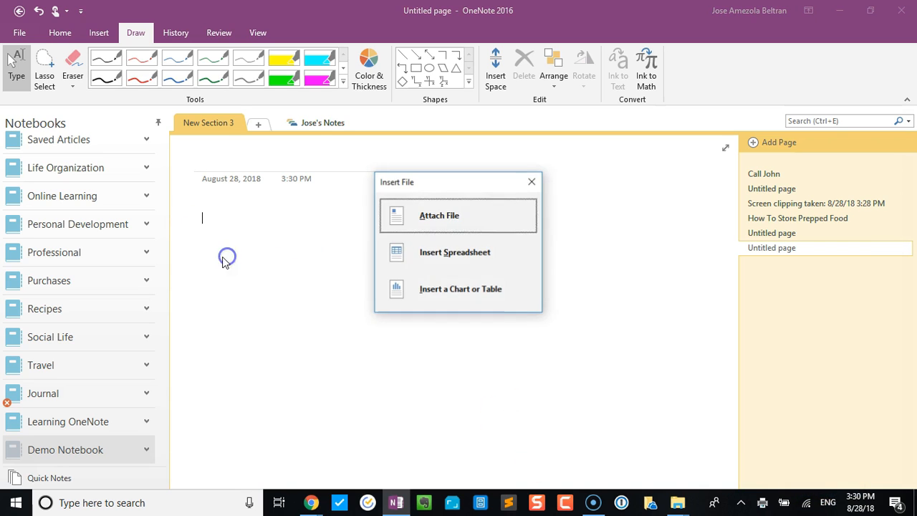
click(448, 259)
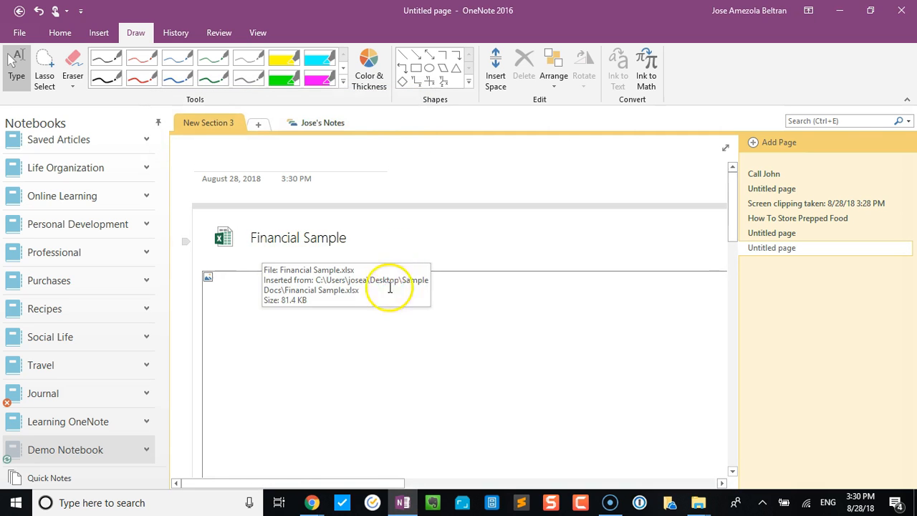
scroll(368, 327, down, 10)
scroll(367, 327, up, 10)
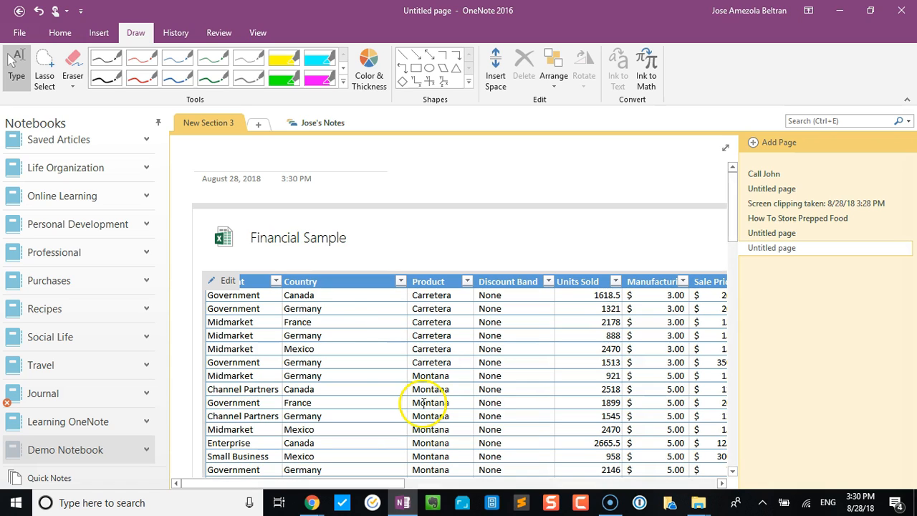
Step: Add another page to New Section 3, and in Chrome copy the address of the YouTube video How to Calendar Block Your Week
click(753, 143)
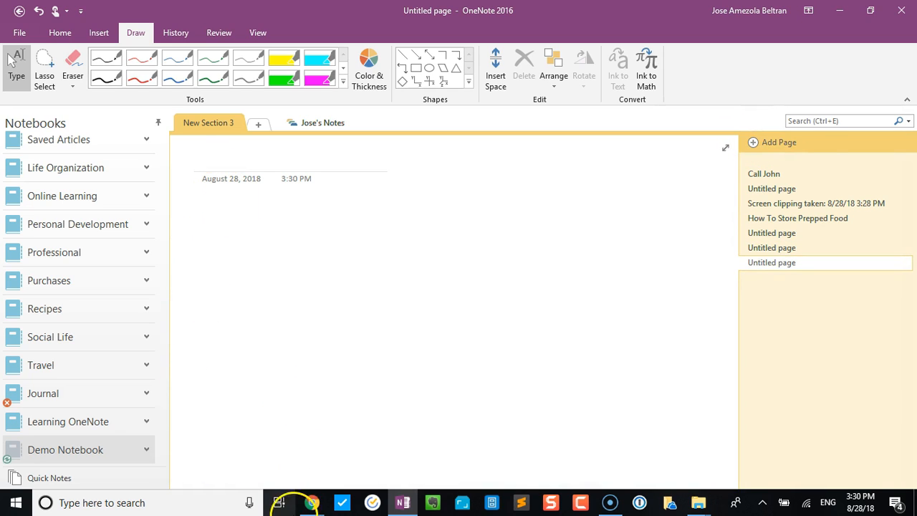
click(307, 504)
click(251, 443)
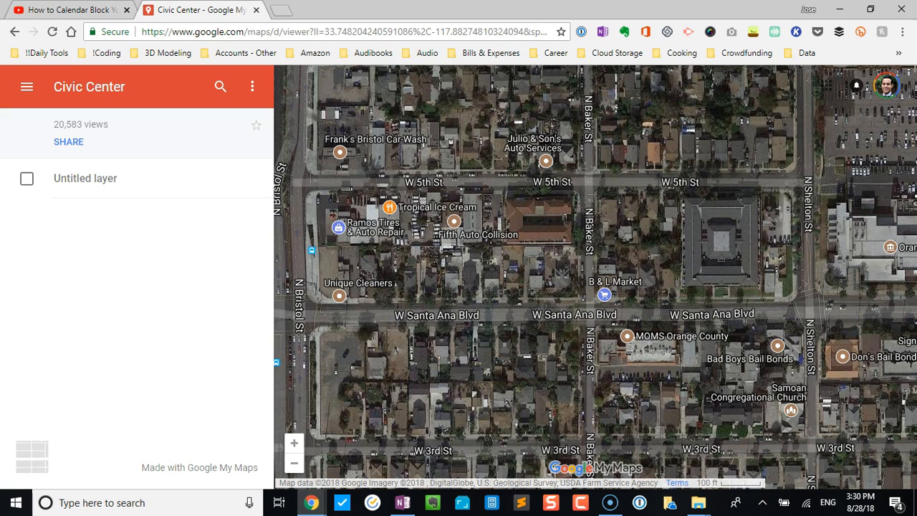
click(76, 10)
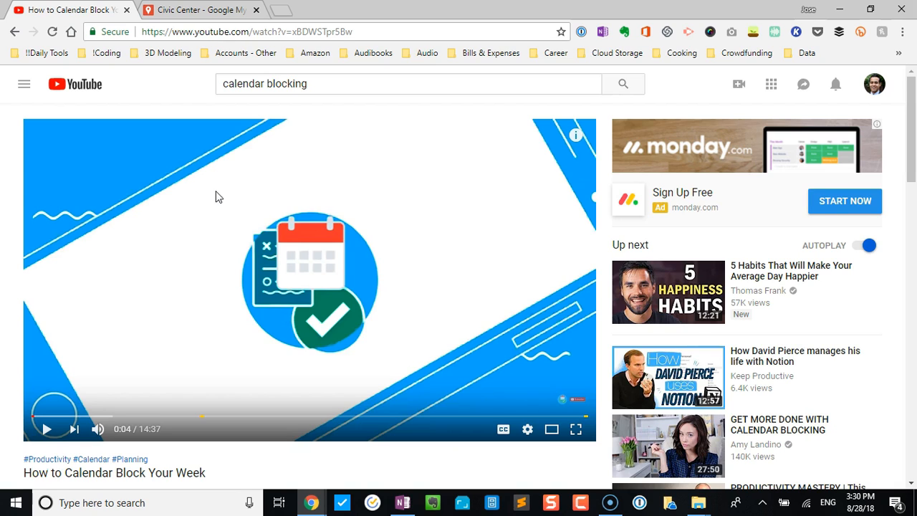
scroll(219, 197, down, 4)
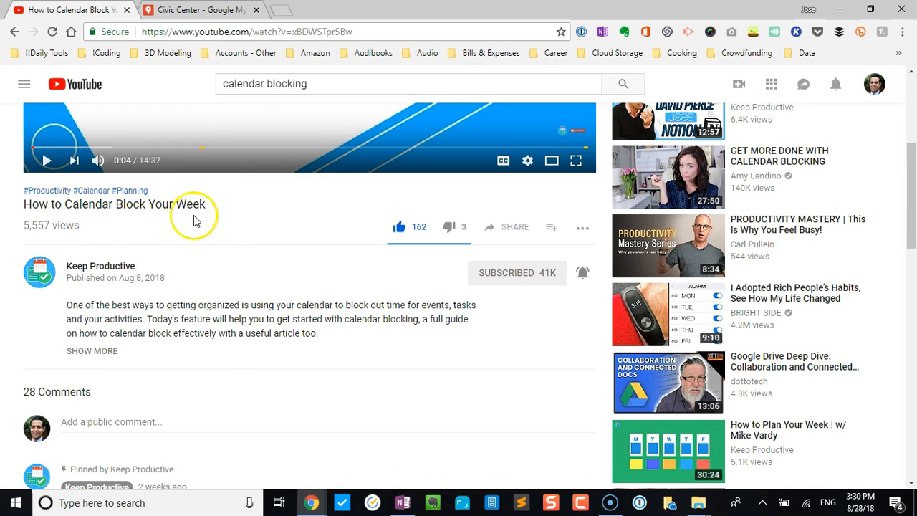
scroll(242, 262, up, 4)
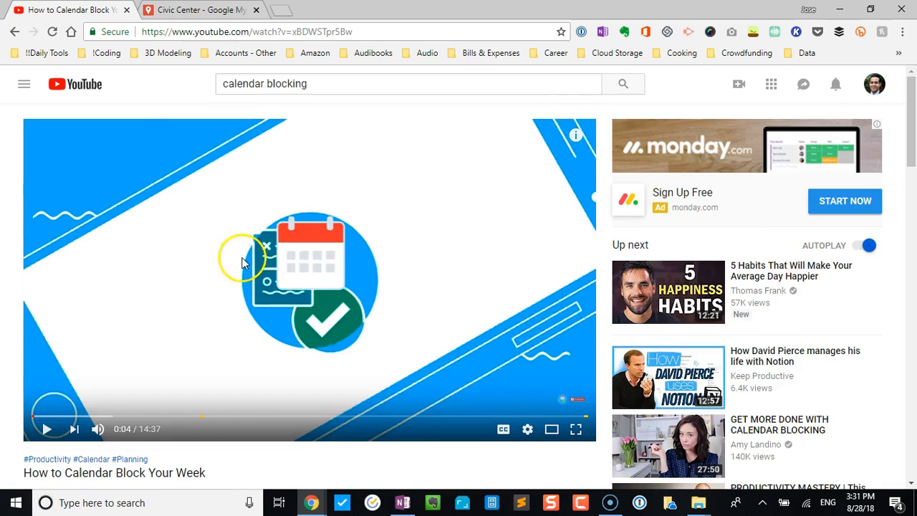
right_click(213, 36)
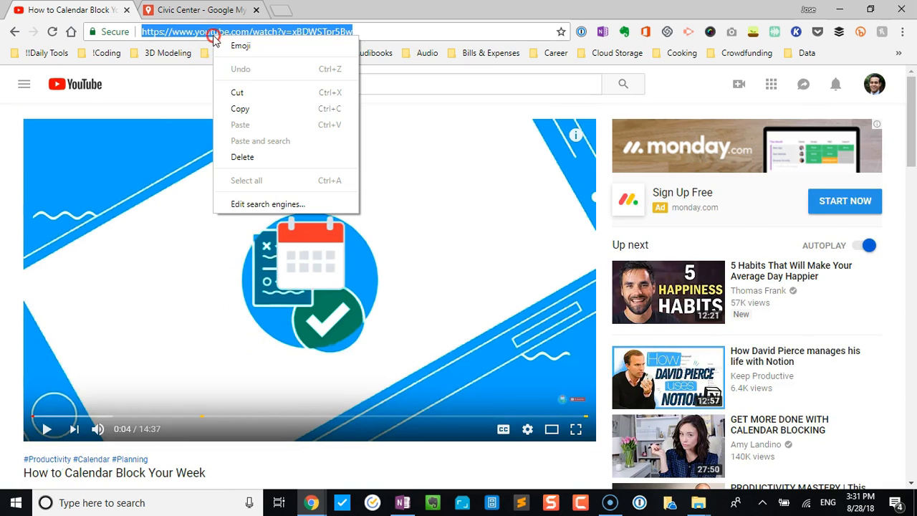
click(236, 107)
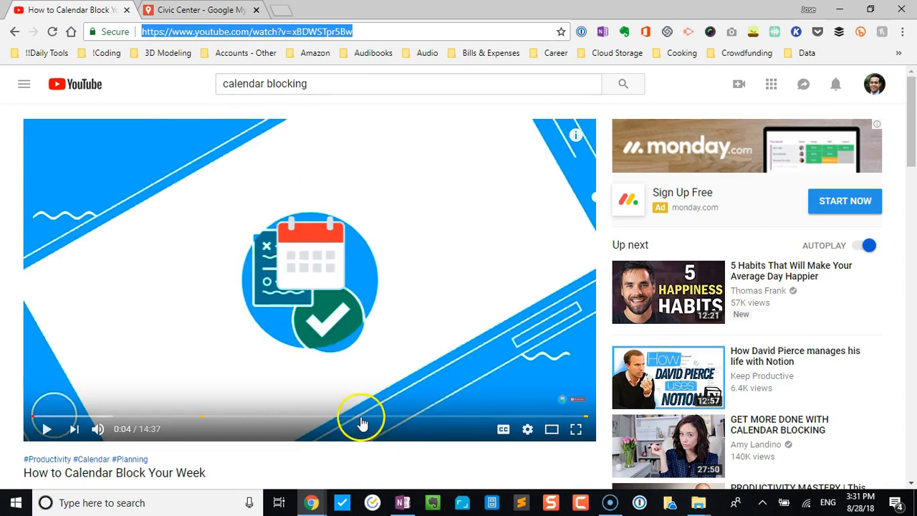
Step: Switch back to OneNote and paste the copied video link into the body of the new page
click(402, 502)
click(222, 294)
right_click(221, 296)
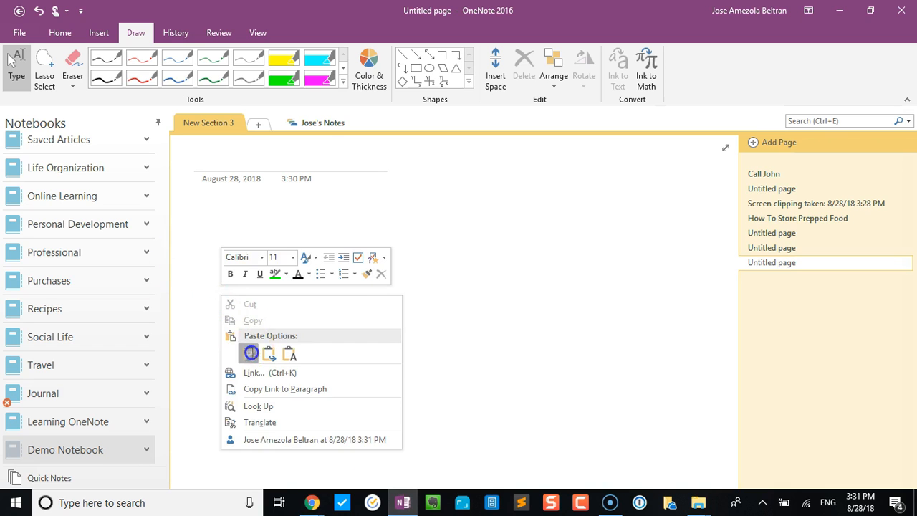
click(249, 352)
Step: Move the video's note container to just below the page date, leaving a small gap, and widen it slightly
drag(467, 289, 467, 192)
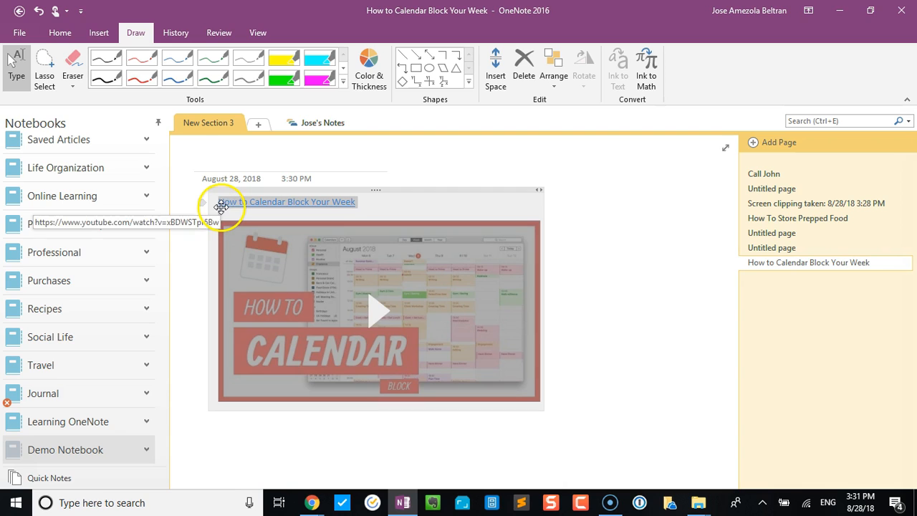
click(362, 203)
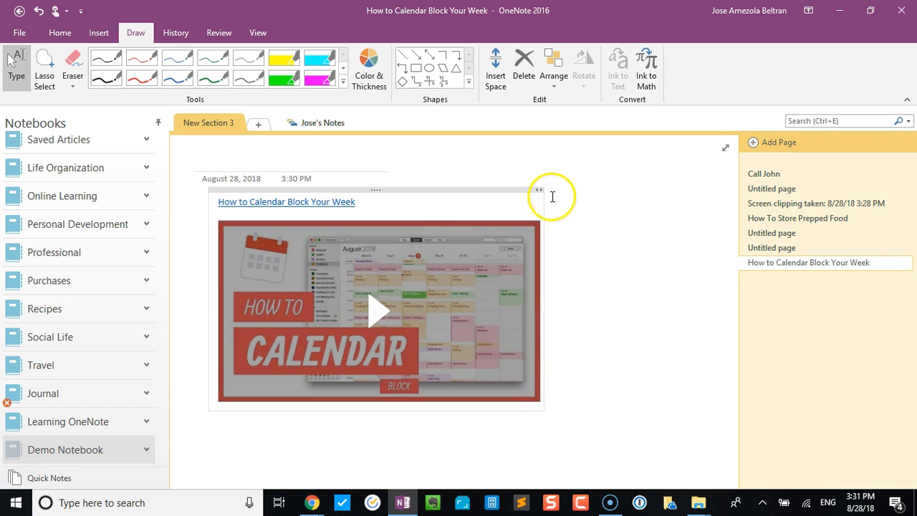
drag(543, 195, 579, 181)
click(500, 197)
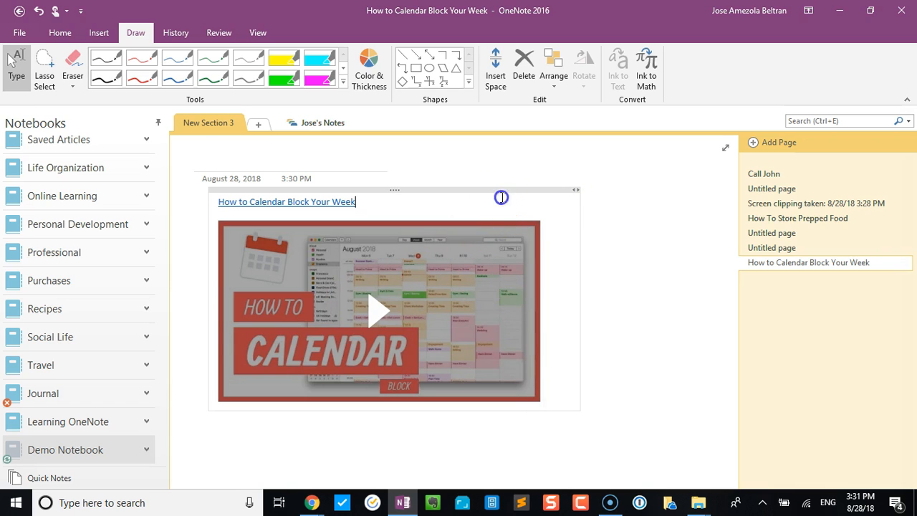
drag(494, 188, 487, 204)
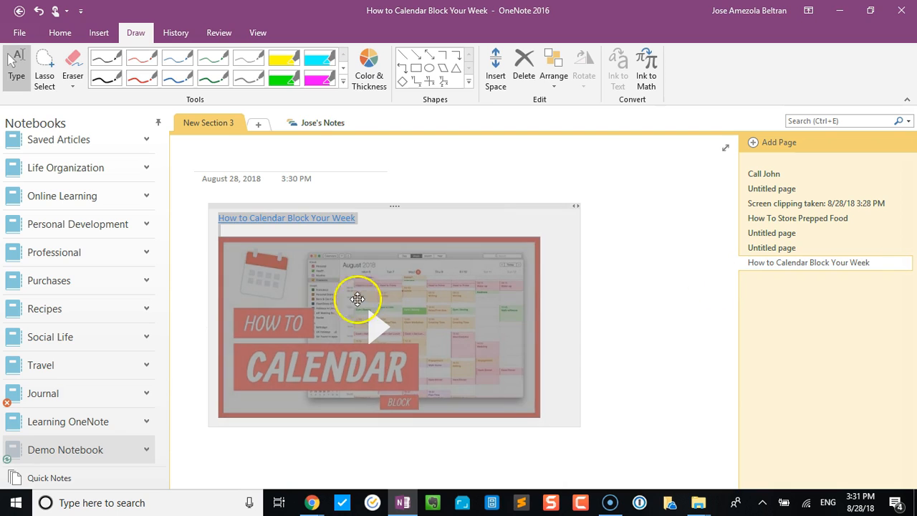
Step: Play the embedded How to Calendar Block Your Week video on the page and pause it
click(656, 331)
click(372, 328)
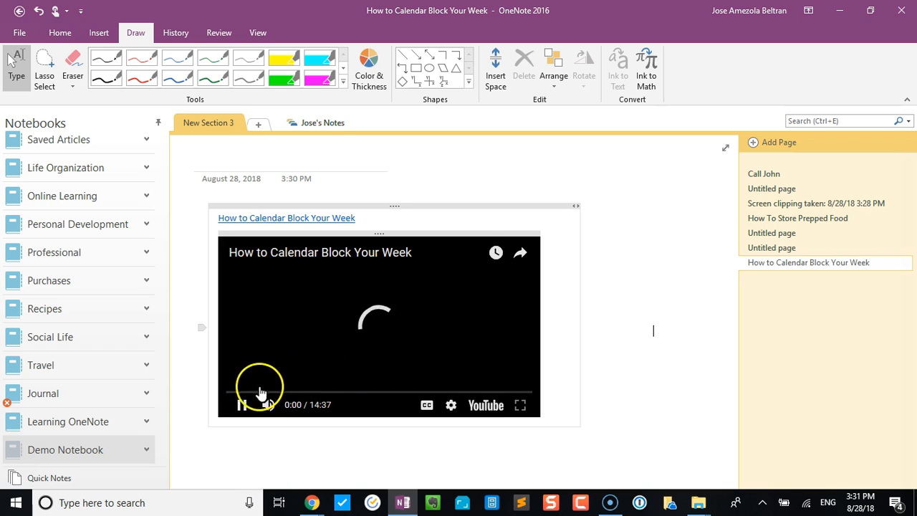
click(244, 406)
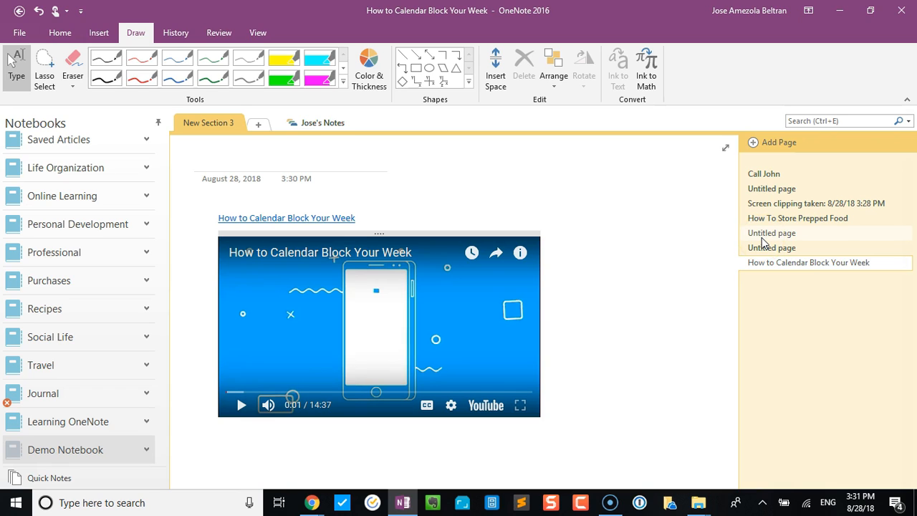
Step: Export the How to Calendar Block Your Week page as a PDF to the Desktop, keeping its title as the file name
click(769, 189)
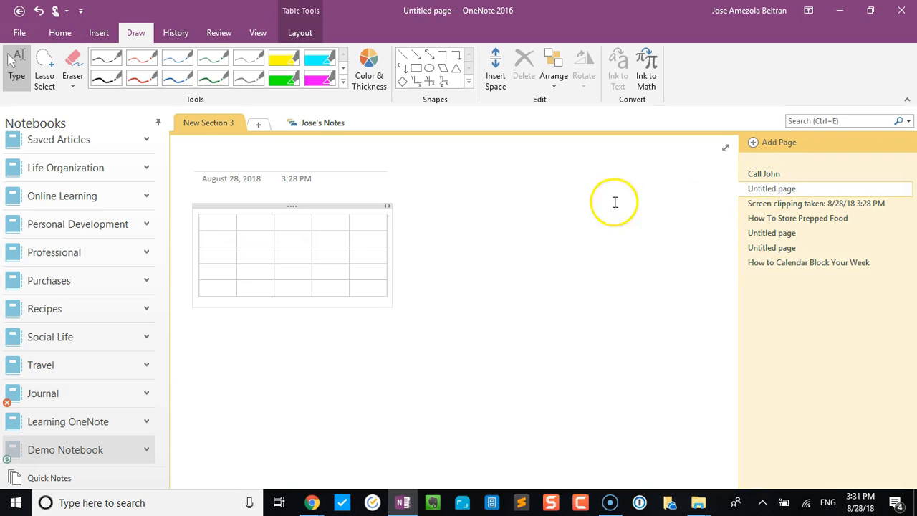
click(772, 265)
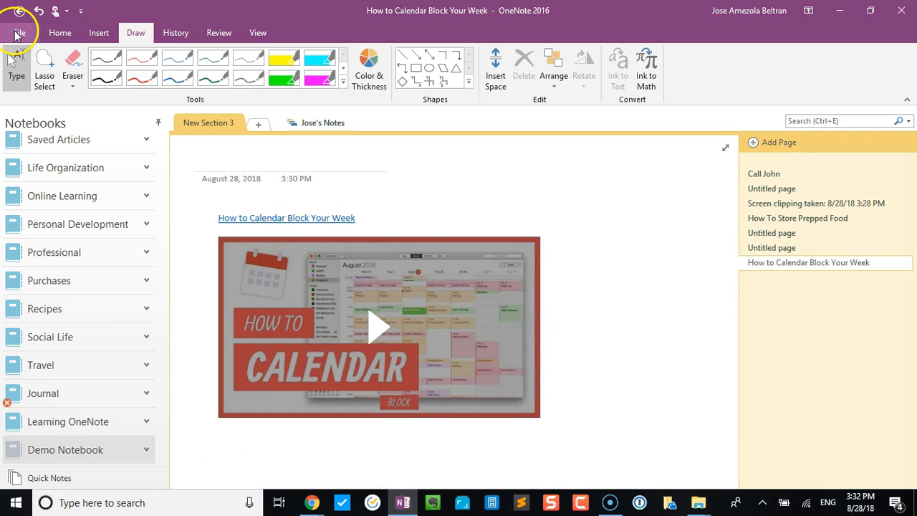
click(16, 33)
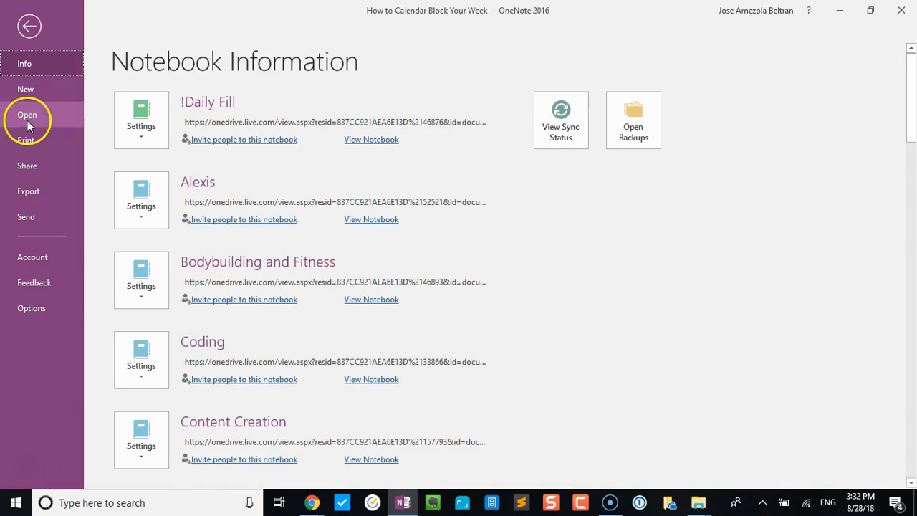
click(28, 192)
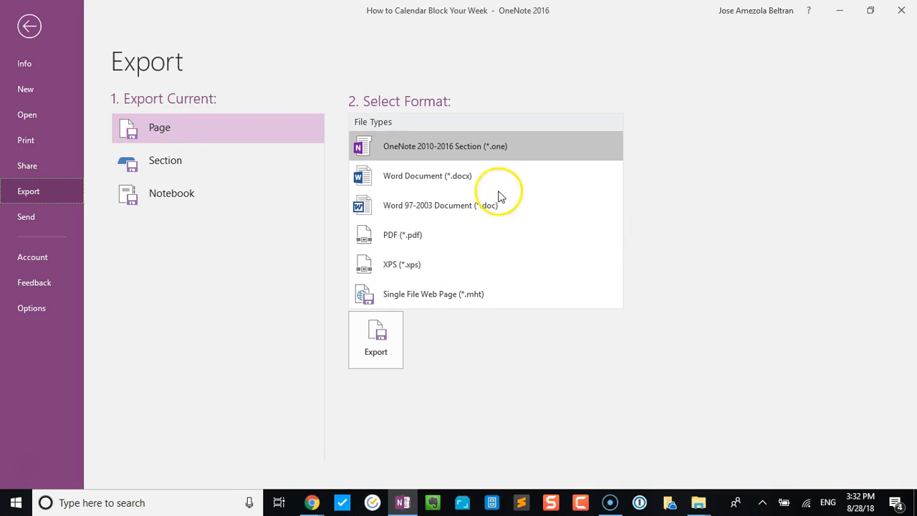
click(399, 240)
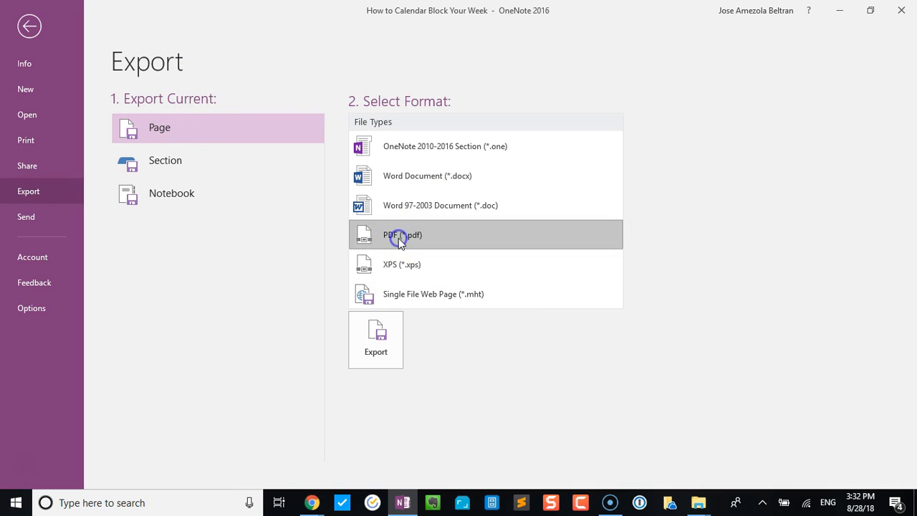
click(377, 333)
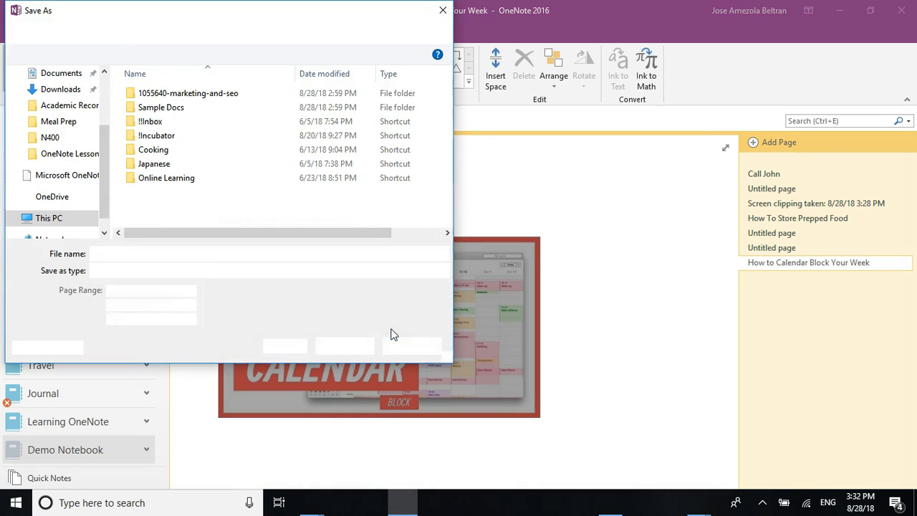
click(349, 346)
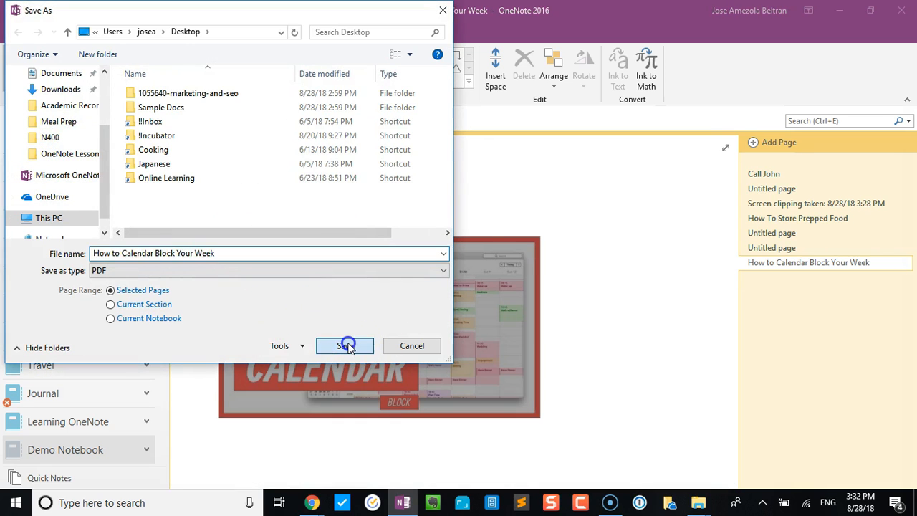
Step: Minimize the open windows and open the exported How to Calendar Block Your Week PDF from the desktop to review its page
click(838, 10)
click(841, 10)
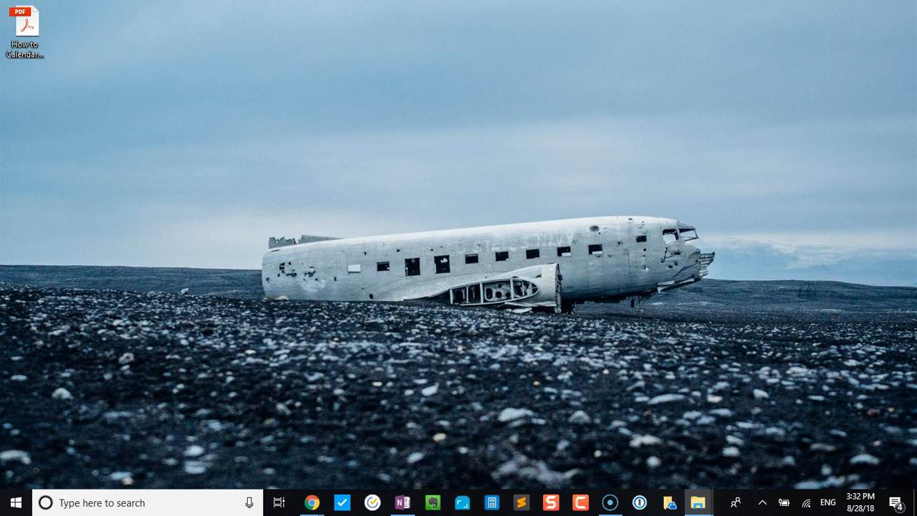
double_click(25, 29)
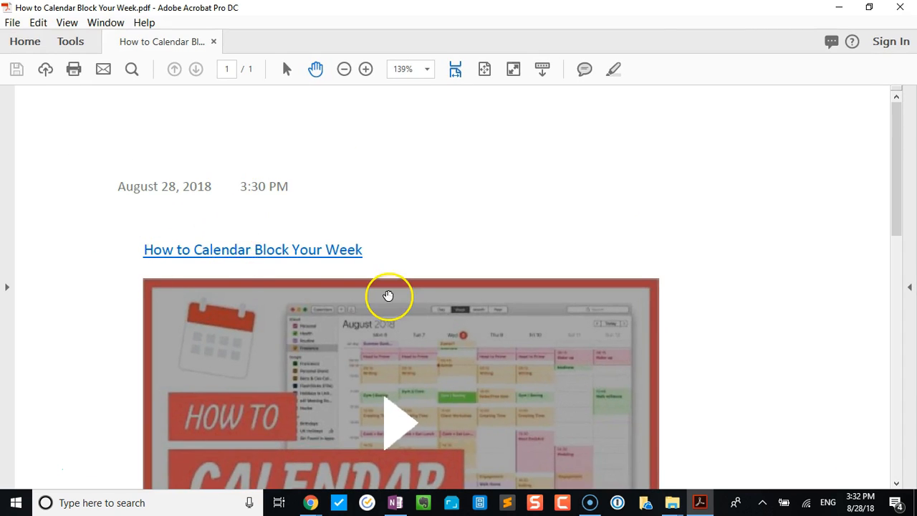
scroll(389, 294, down, 3)
scroll(389, 300, up, 3)
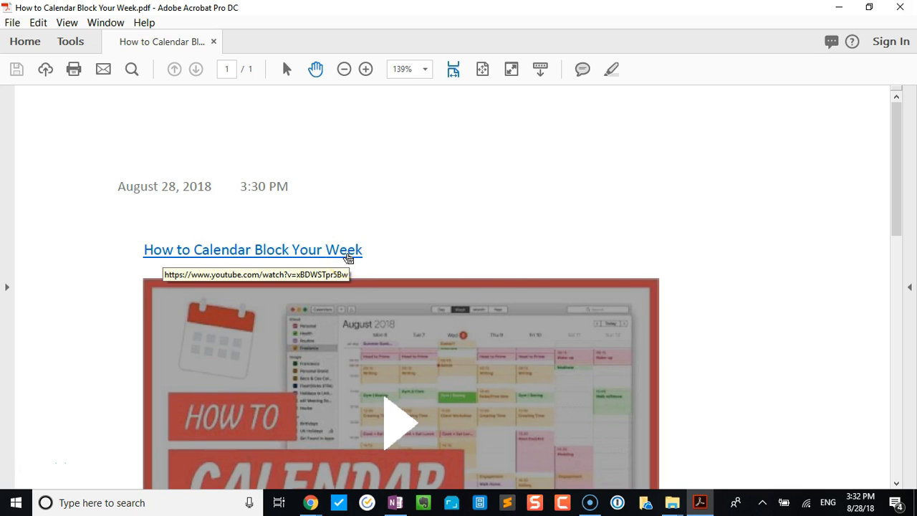
Step: Follow the How to Calendar Block Your Week link in the PDF to YouTube in Chrome, and pause the playback
scroll(430, 261, down, 1)
click(293, 217)
click(466, 297)
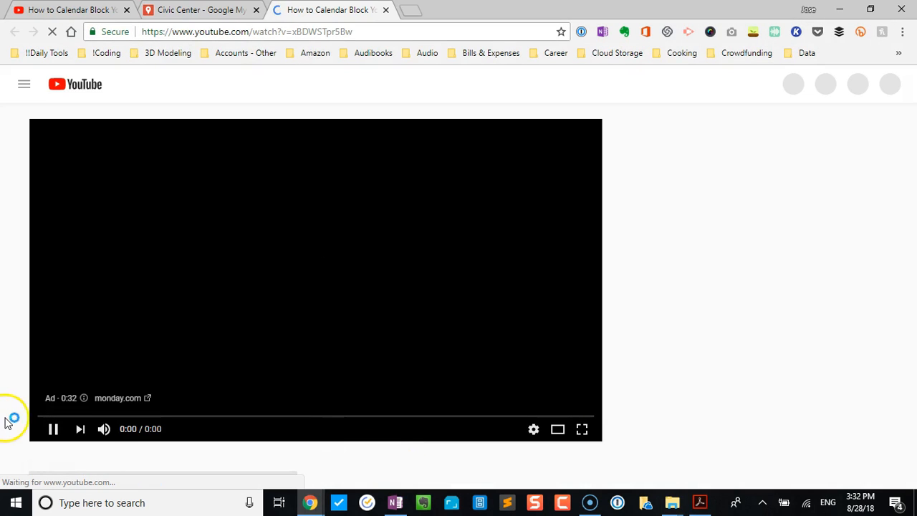
click(55, 430)
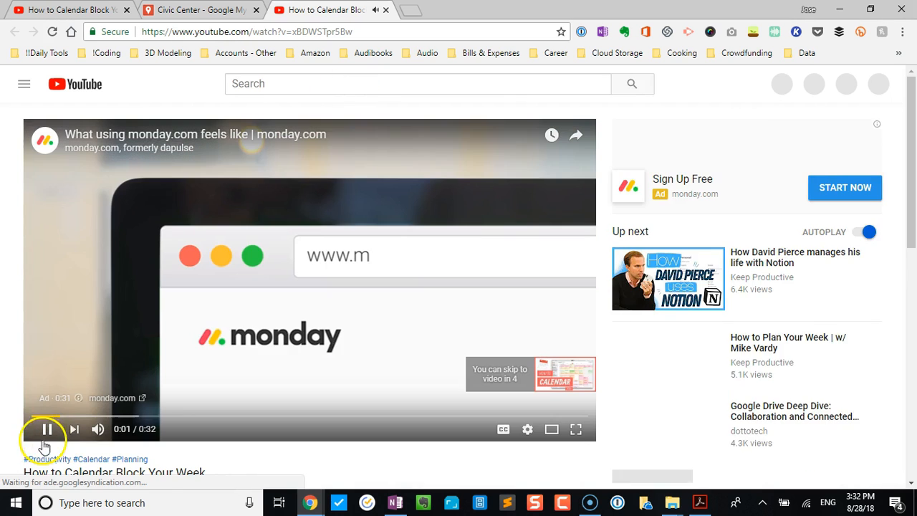
click(46, 429)
click(852, 6)
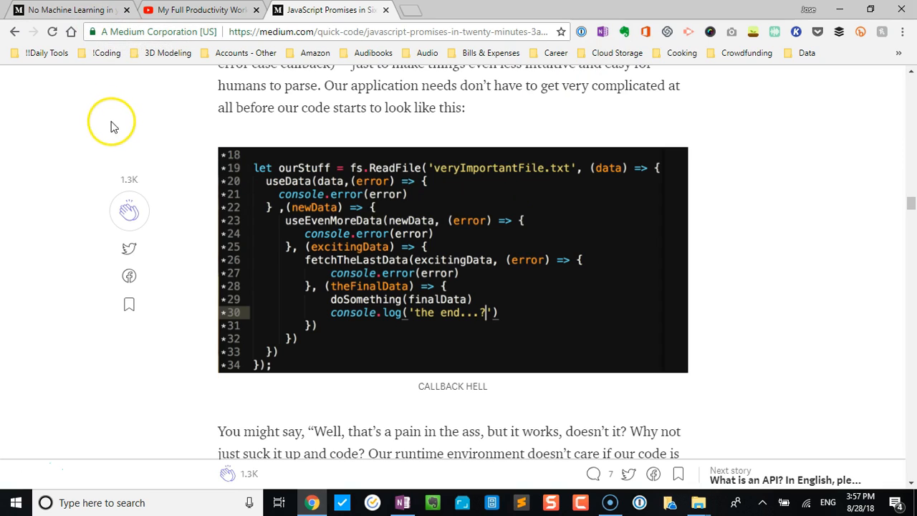
Step: Open the OneNote Web Clipper on the Medium article No Machine Learning in your product? and examine the Full Page preview
click(68, 10)
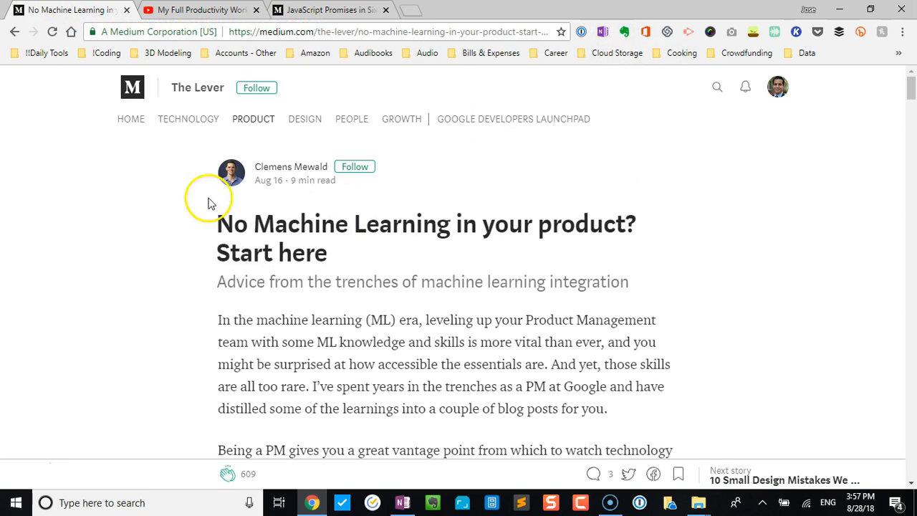
click(604, 33)
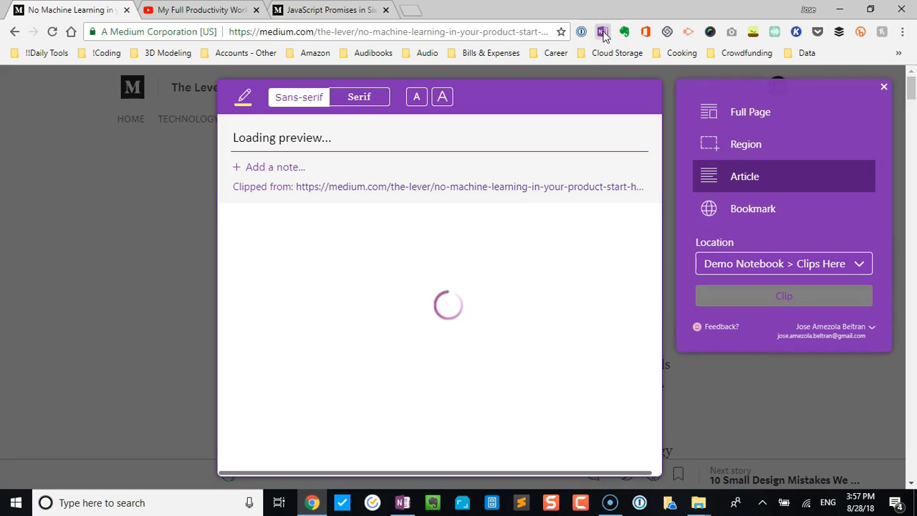
click(738, 118)
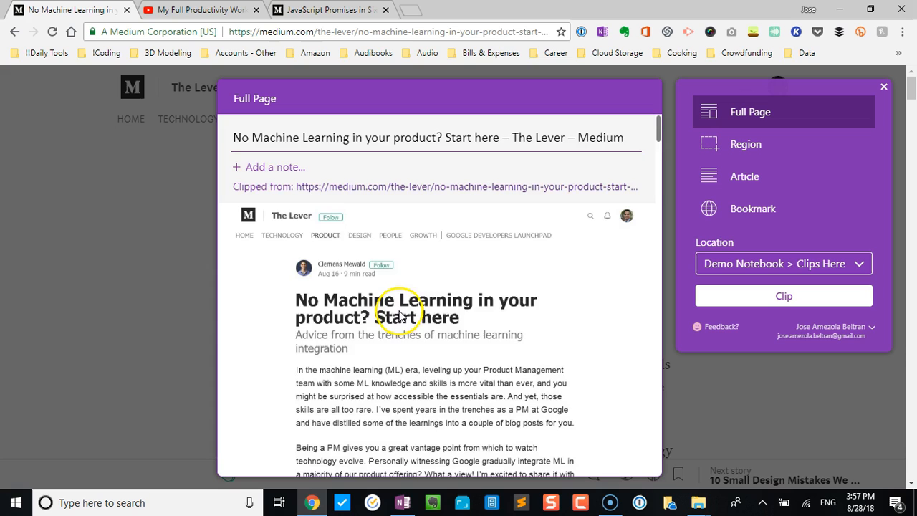
scroll(412, 312, down, 5)
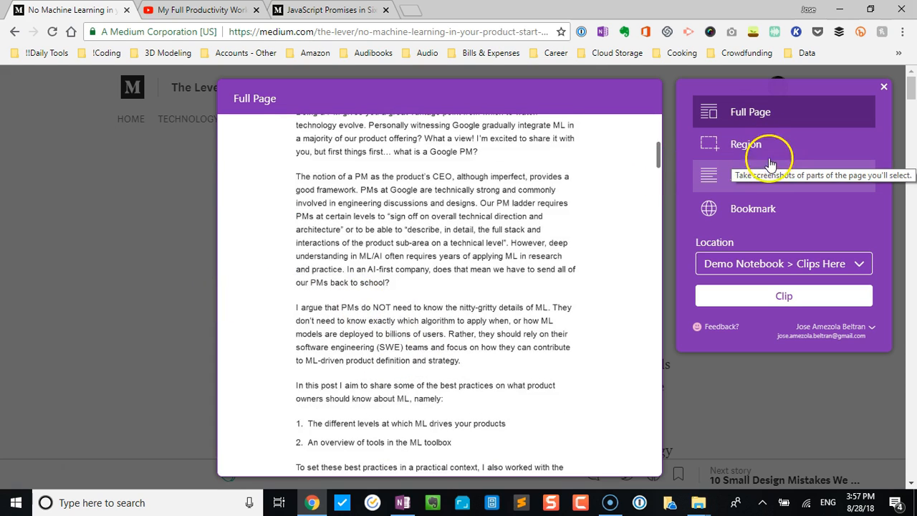
Step: Change the clip format to Article, review the preview, and clip the machine learning article to Demo Notebook > Clips Here
click(776, 176)
scroll(286, 280, up, 5)
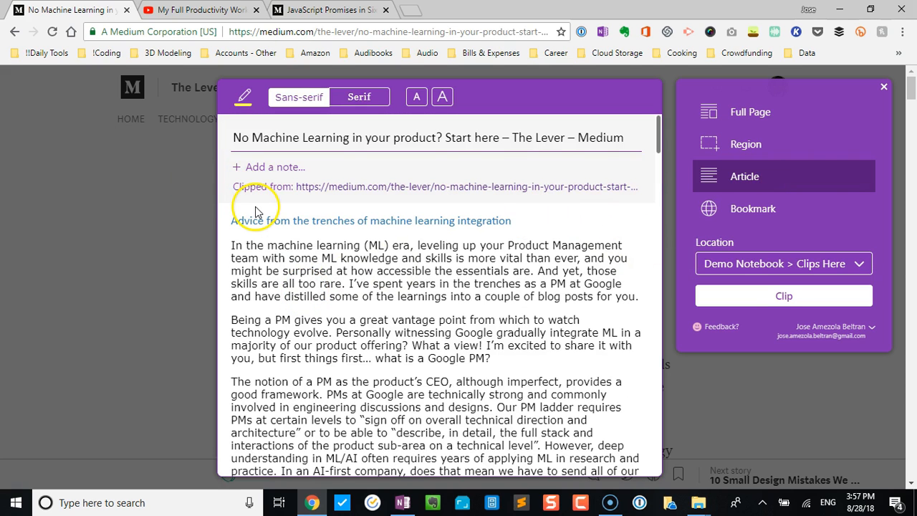
scroll(262, 215, down, 15)
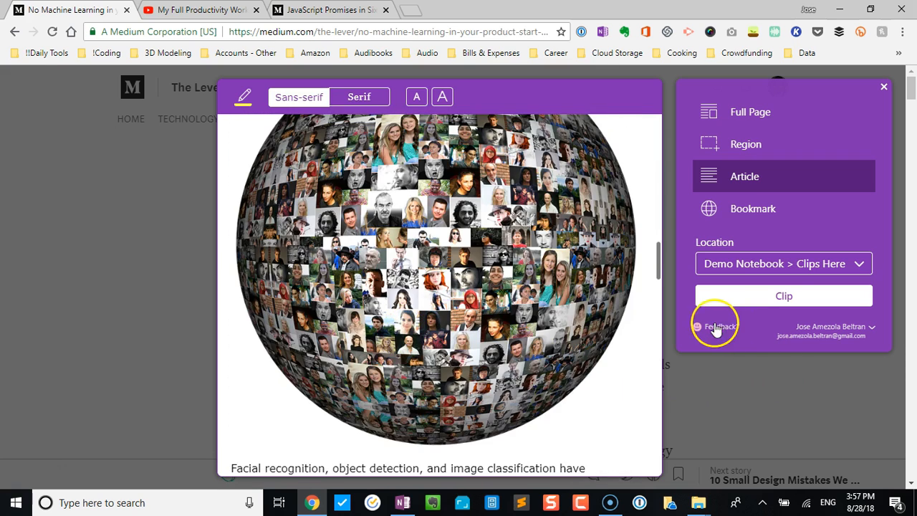
click(779, 296)
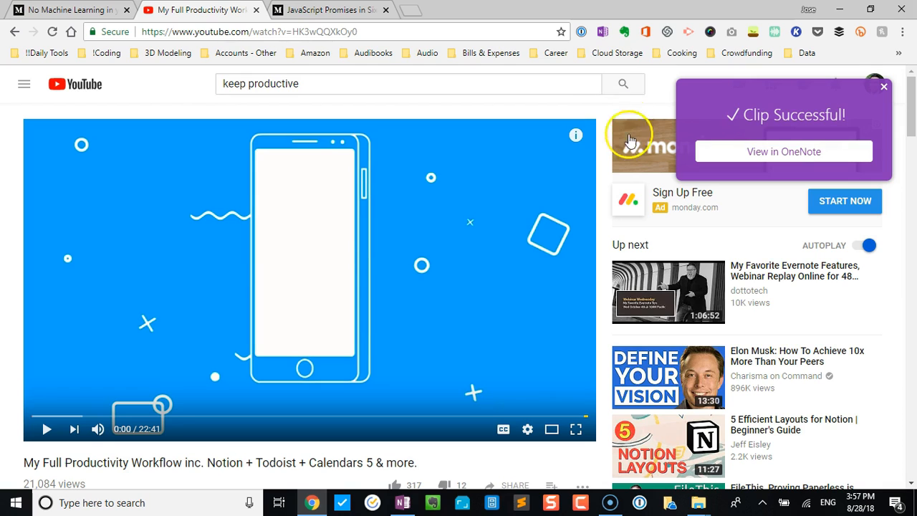
Step: Clip the YouTube video My Full Productivity Workflow in Article format to Demo Notebook > Clips Here
click(608, 31)
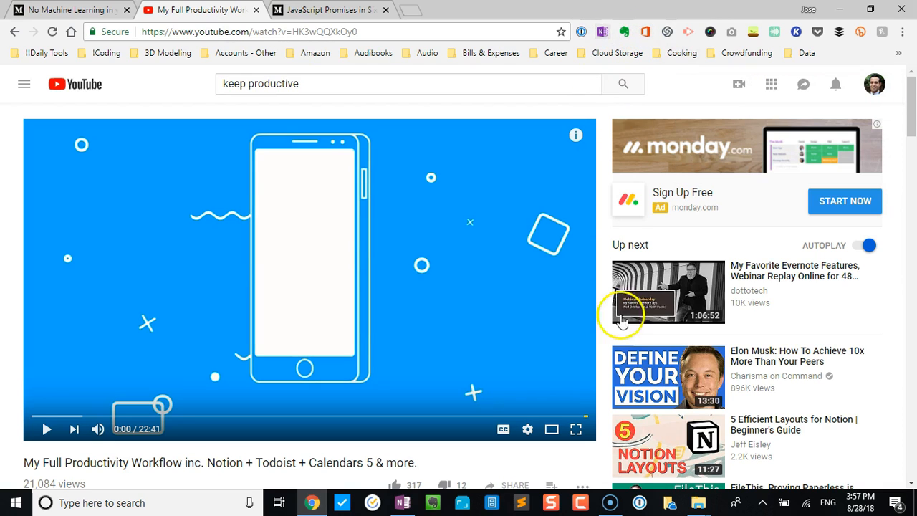
click(601, 33)
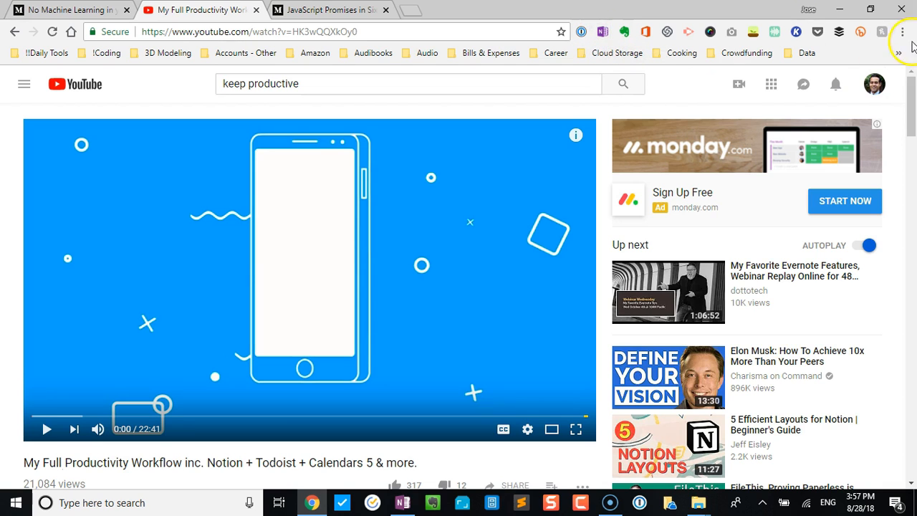
click(603, 33)
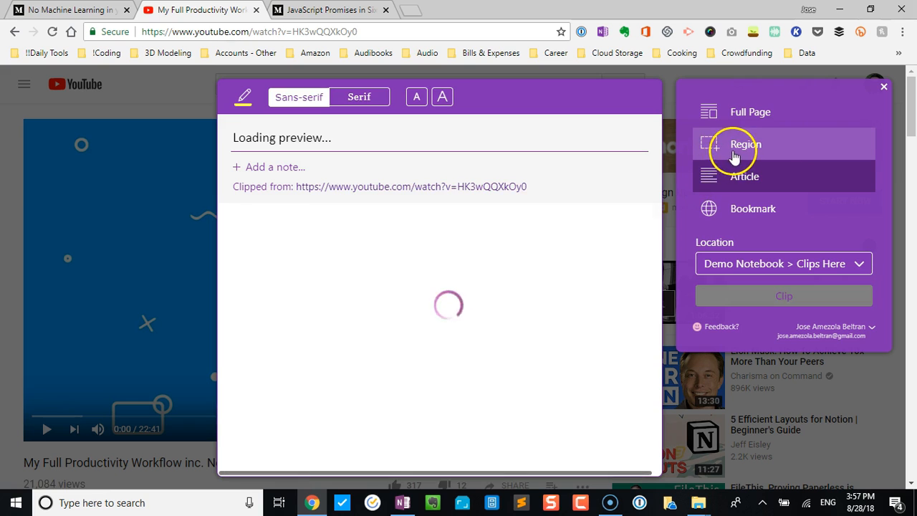
scroll(404, 251, down, 10)
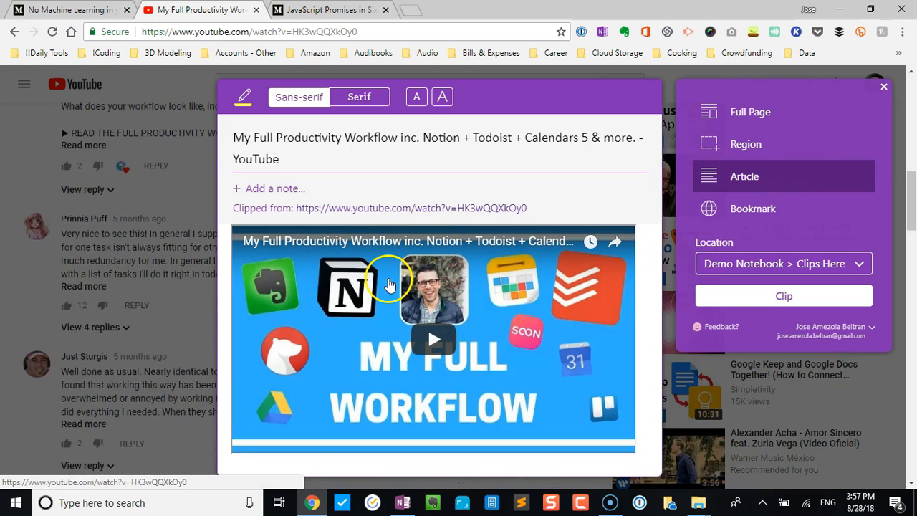
scroll(404, 250, up, 7)
click(776, 304)
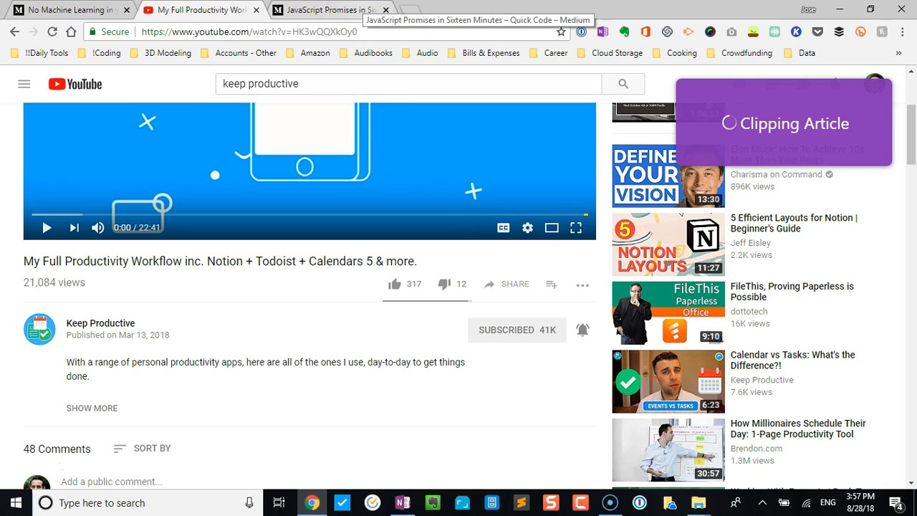
Step: In the JavaScript Promises article, clip a region around the Callback Hell code image to Demo Notebook > Clips Here and dismiss the clipper
click(326, 10)
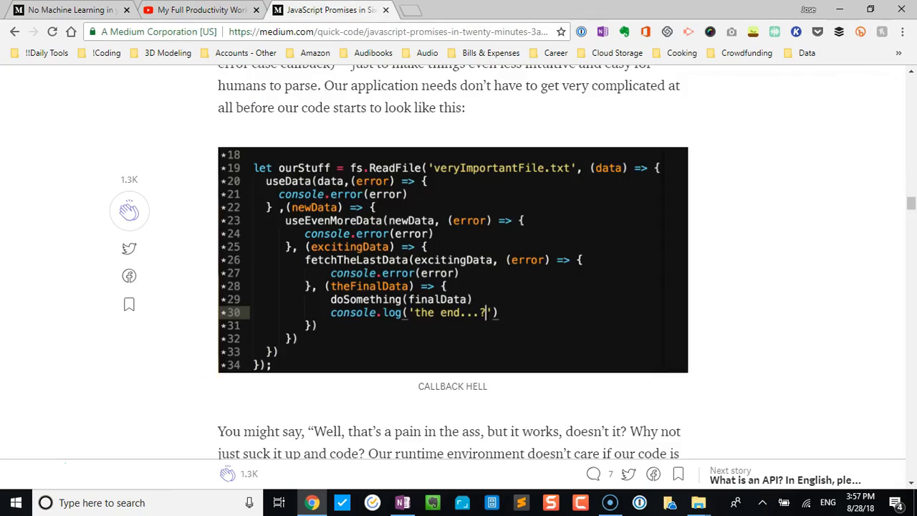
scroll(306, 141, up, 20)
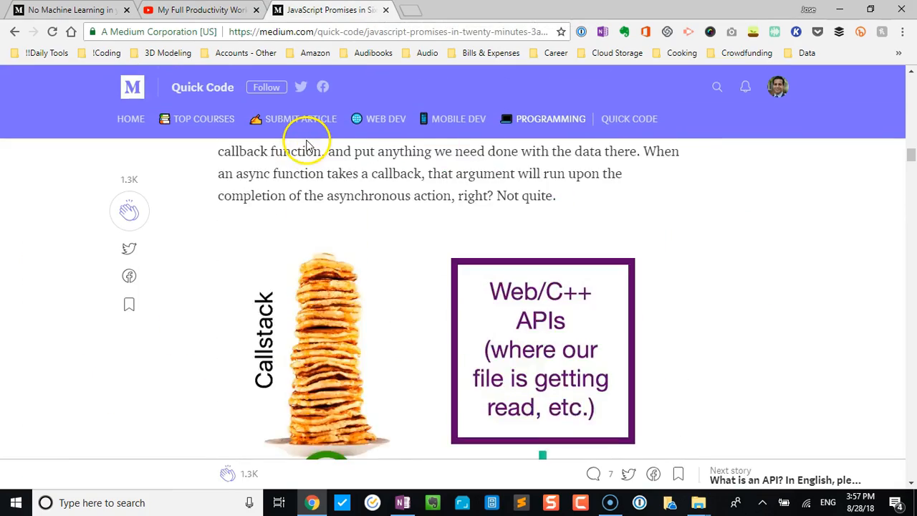
scroll(307, 141, up, 7)
scroll(306, 140, down, 12)
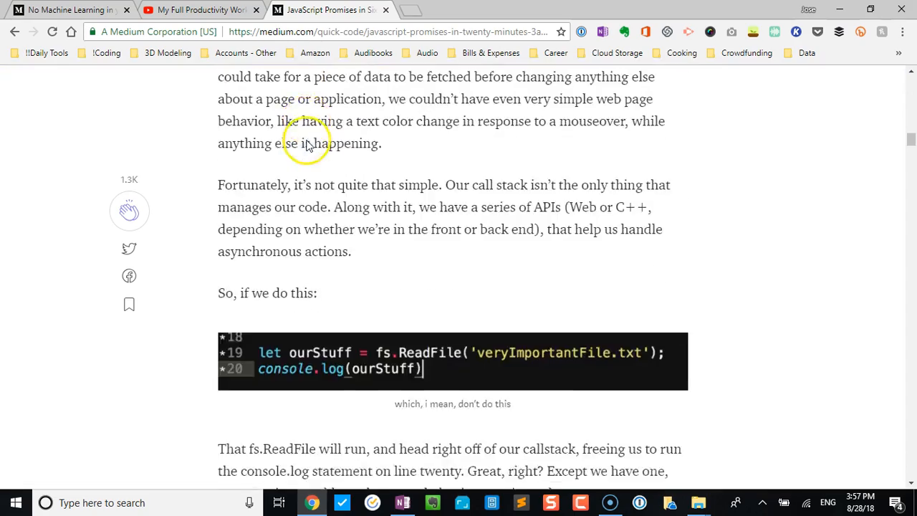
scroll(307, 141, down, 20)
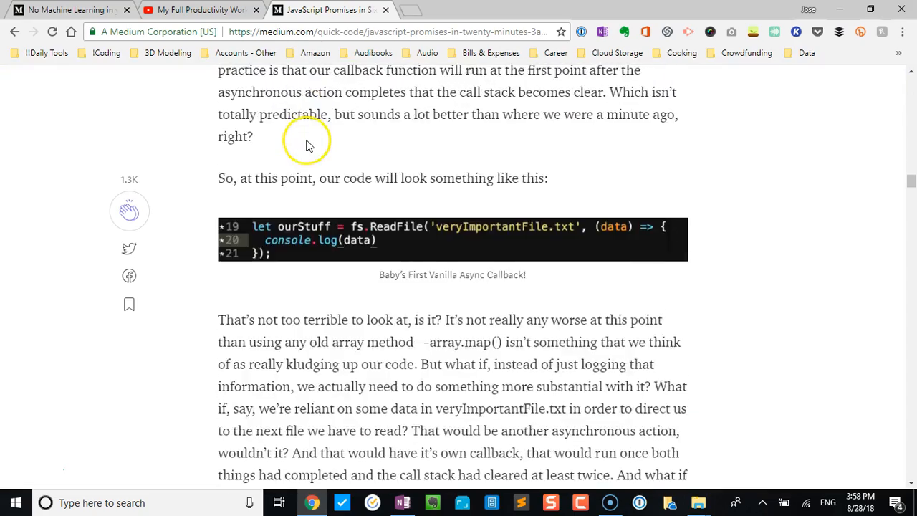
scroll(307, 140, down, 6)
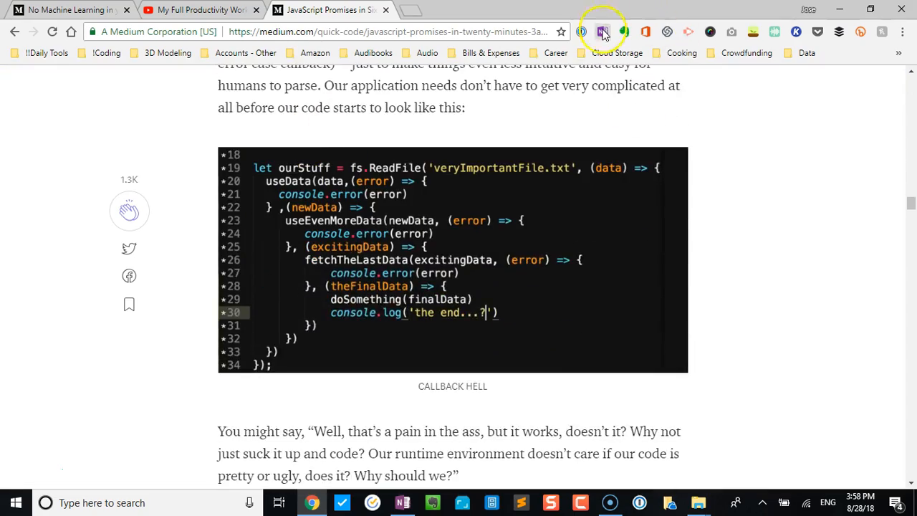
click(604, 32)
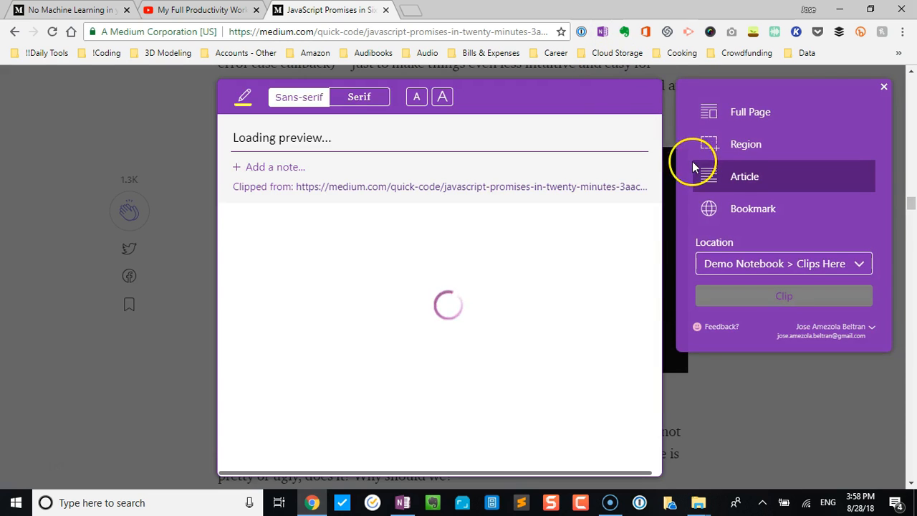
click(733, 146)
drag(200, 119, 706, 381)
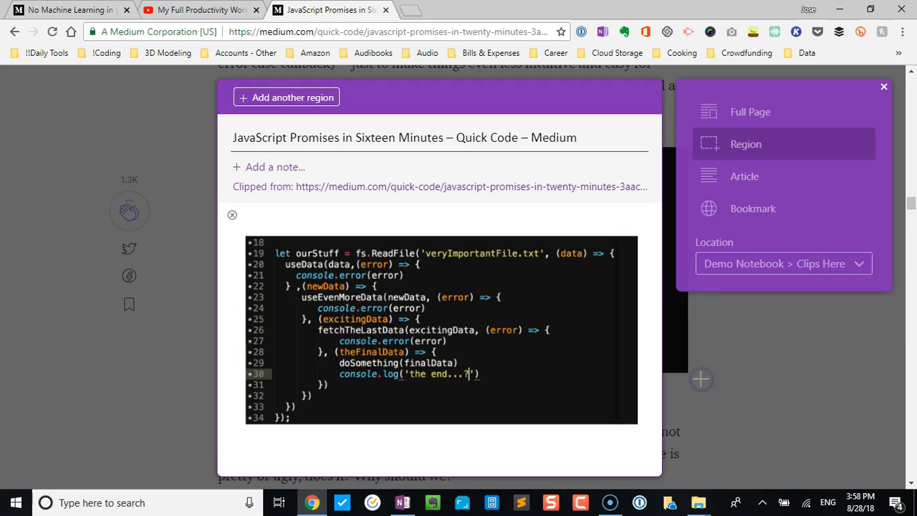
click(775, 293)
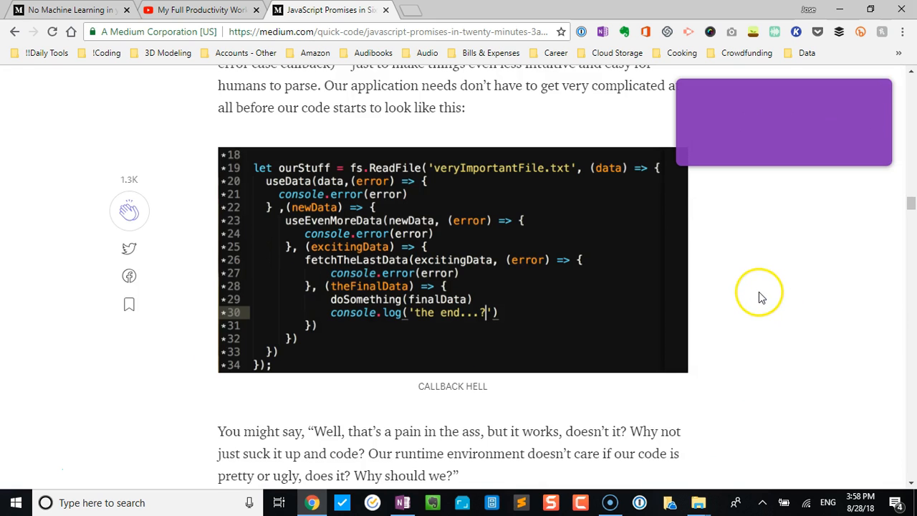
click(884, 87)
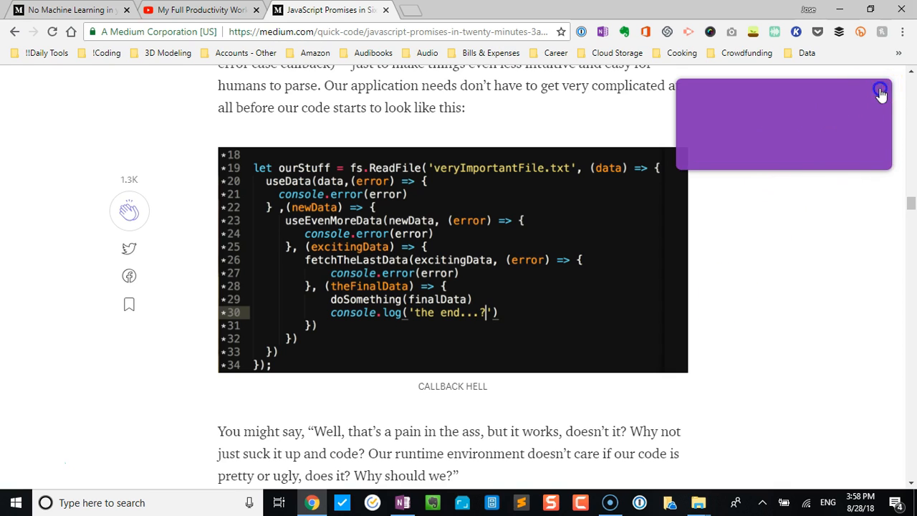
Step: Open the Web Clipper on the JavaScript Promises article, examine the Bookmark format preview, and close the clipper without clipping
click(602, 30)
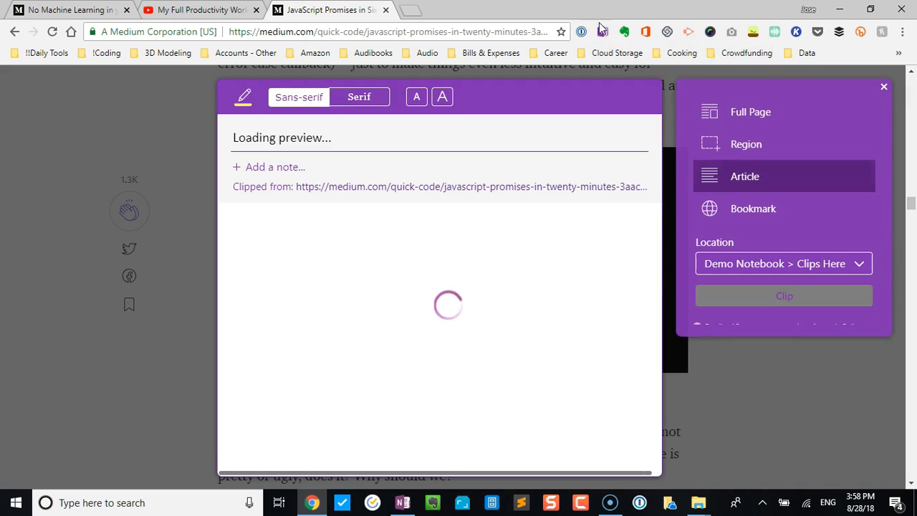
click(746, 210)
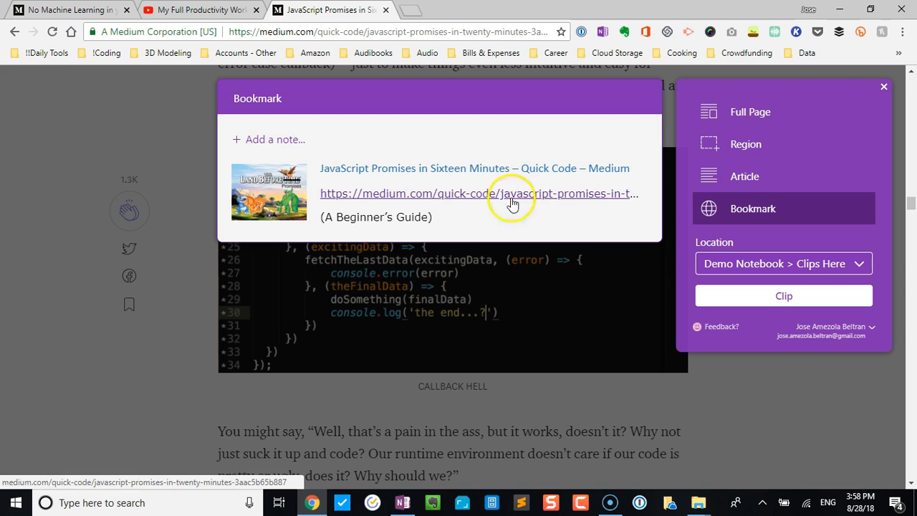
click(885, 89)
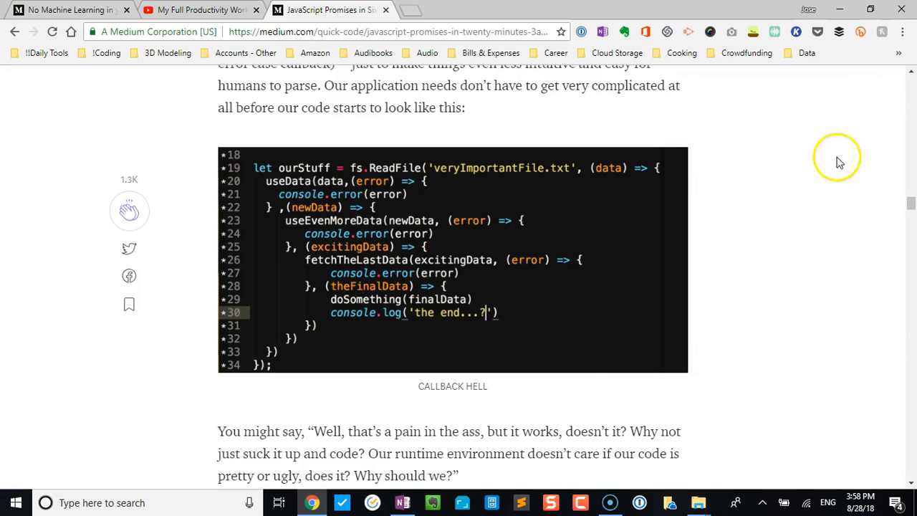
Step: Switch to OneNote and review the clipped machine learning article in the Clips Here section, reading it in full page view
mouse_move(404, 509)
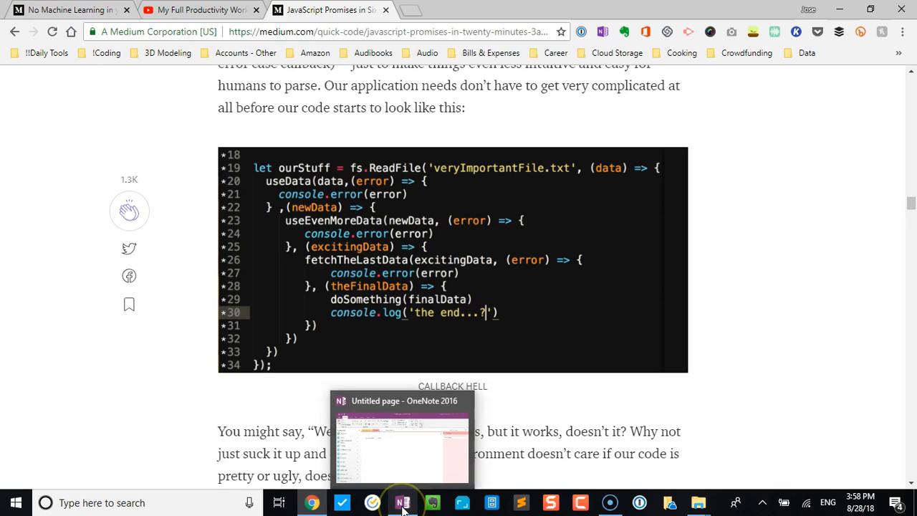
click(403, 509)
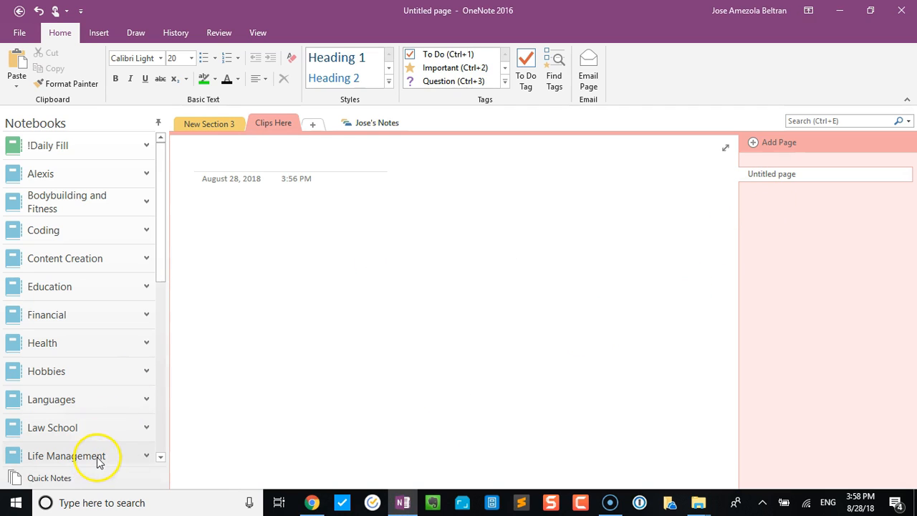
scroll(114, 430, down, 5)
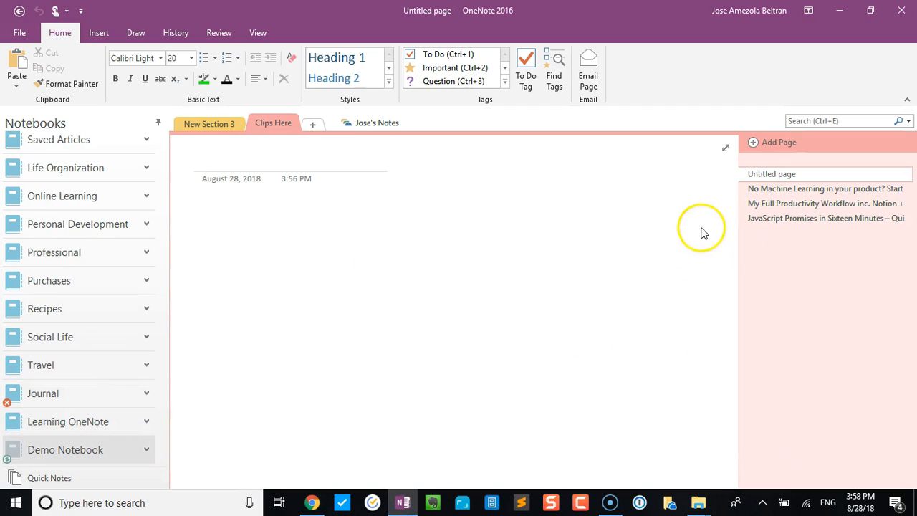
click(772, 190)
click(418, 265)
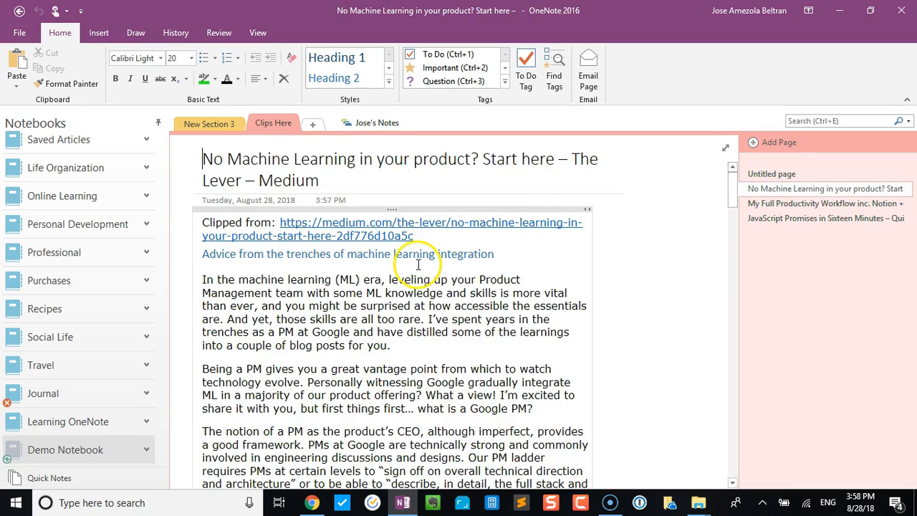
click(725, 147)
scroll(364, 190, down, 4)
scroll(358, 194, down, 12)
scroll(355, 197, up, 20)
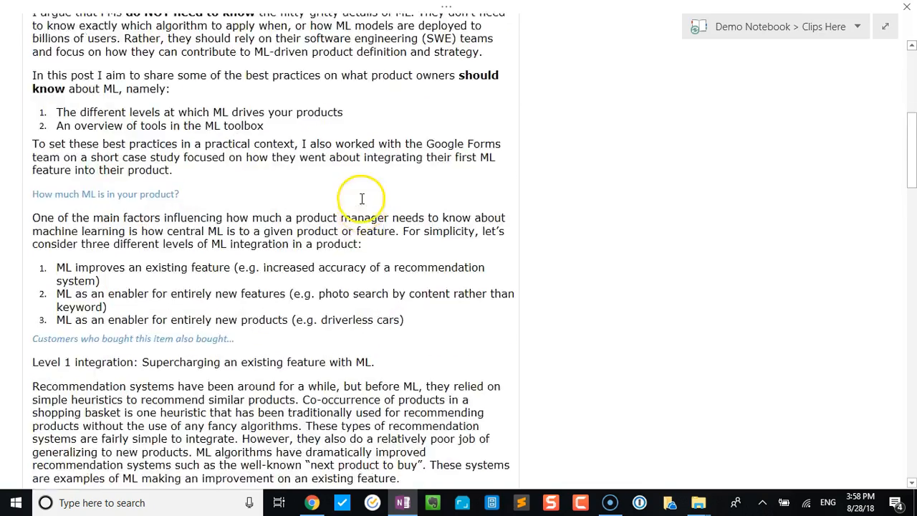
click(886, 27)
Step: Review the clipped My Full Productivity Workflow video page and the JavaScript Promises region clip in Clips Here
click(805, 203)
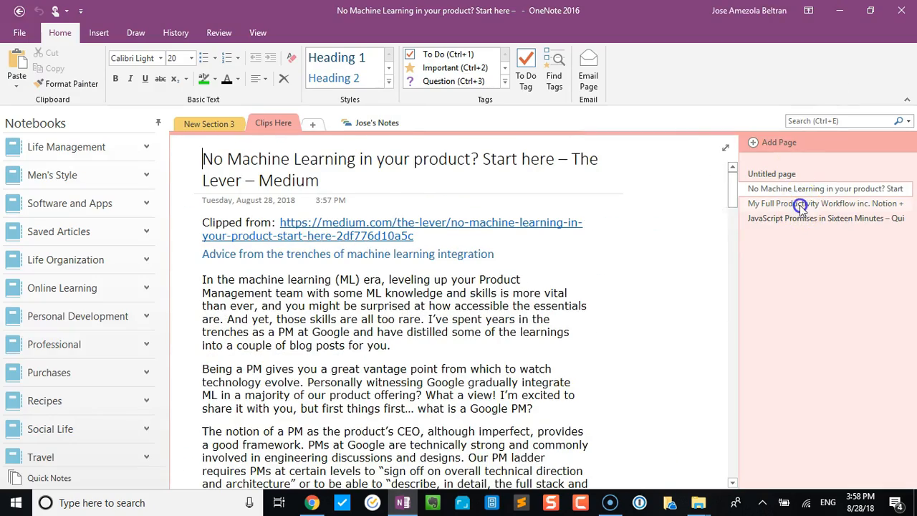
scroll(406, 304, down, 1)
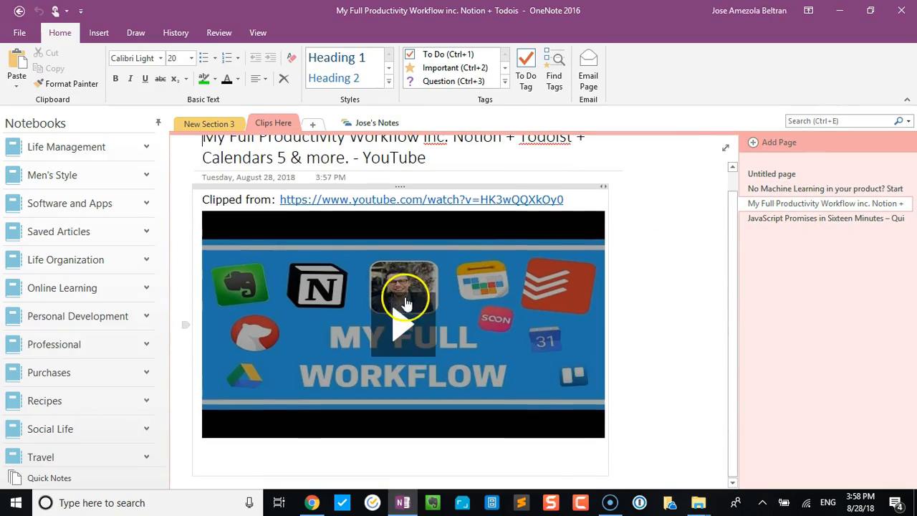
click(824, 217)
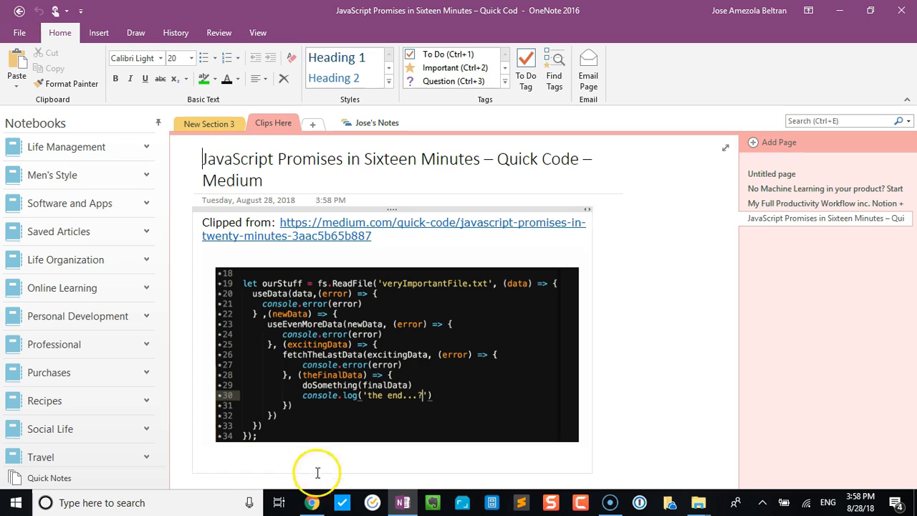
mouse_move(310, 509)
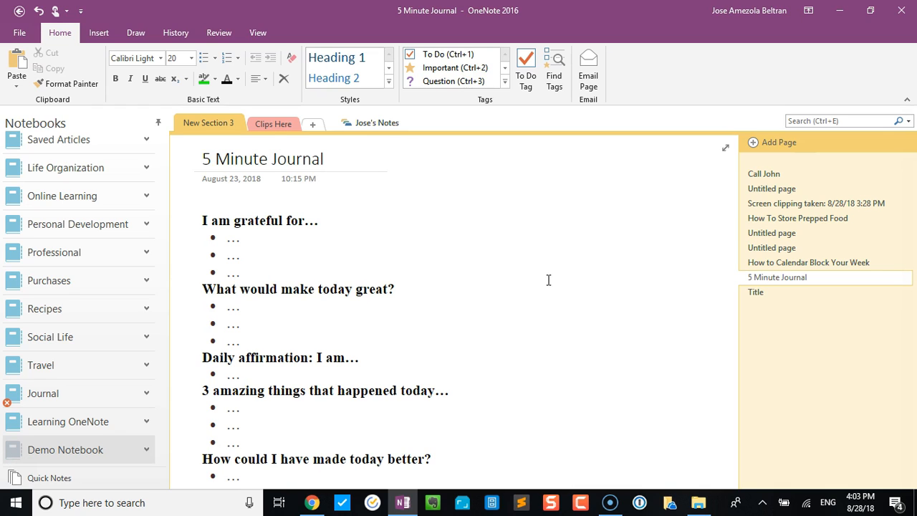
Step: Review the 5 Minute Journal page and open the full list of page templates
click(634, 255)
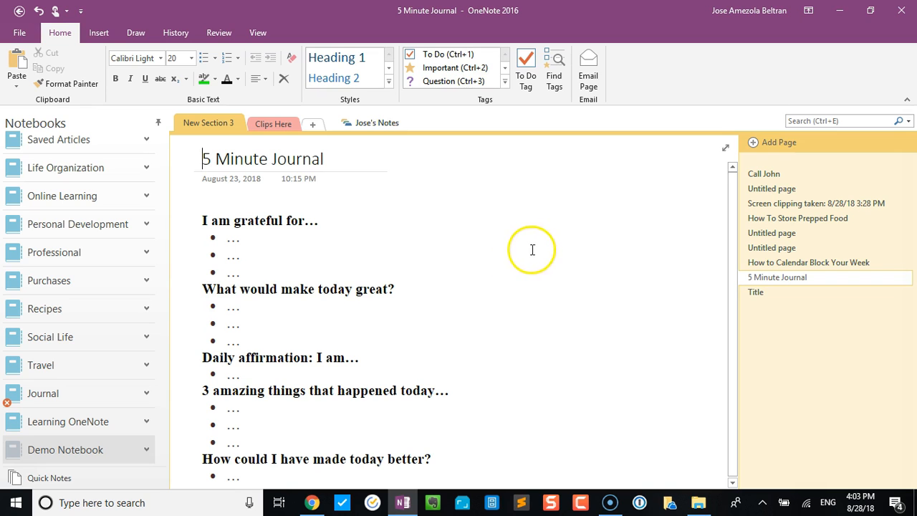
scroll(430, 342, down, 1)
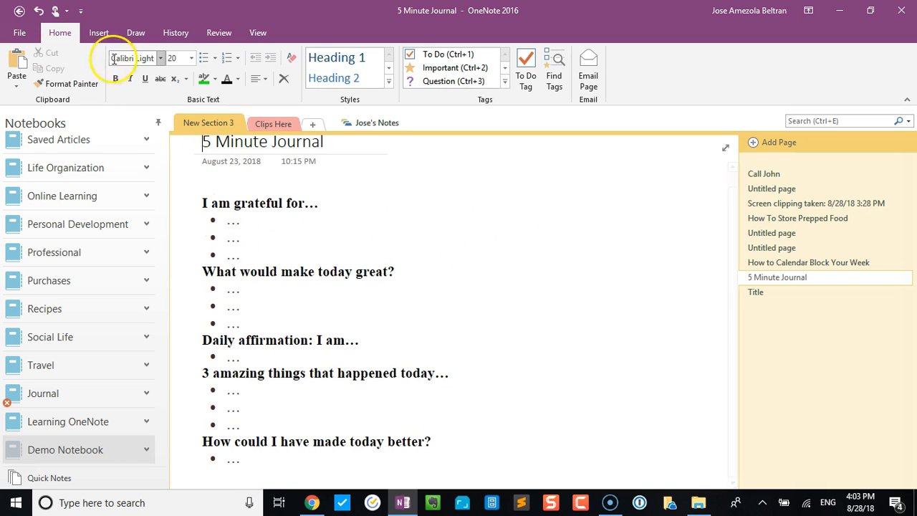
click(99, 33)
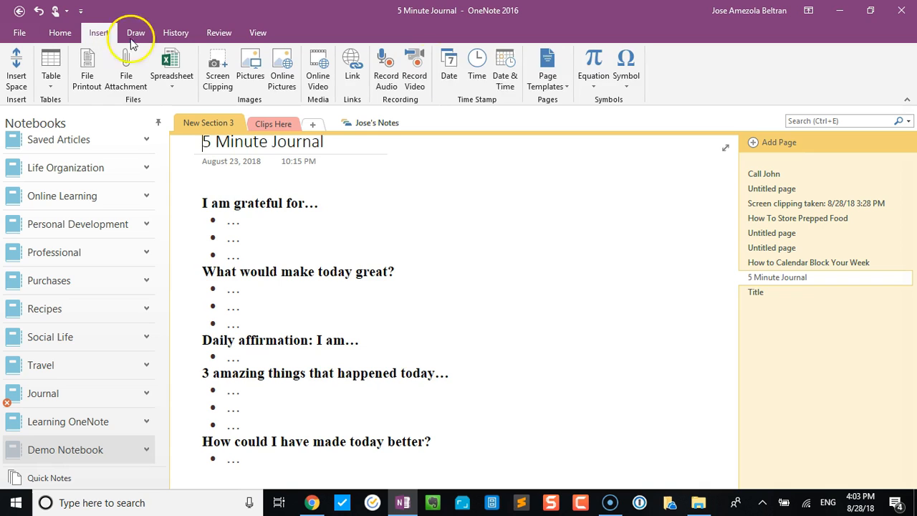
click(553, 87)
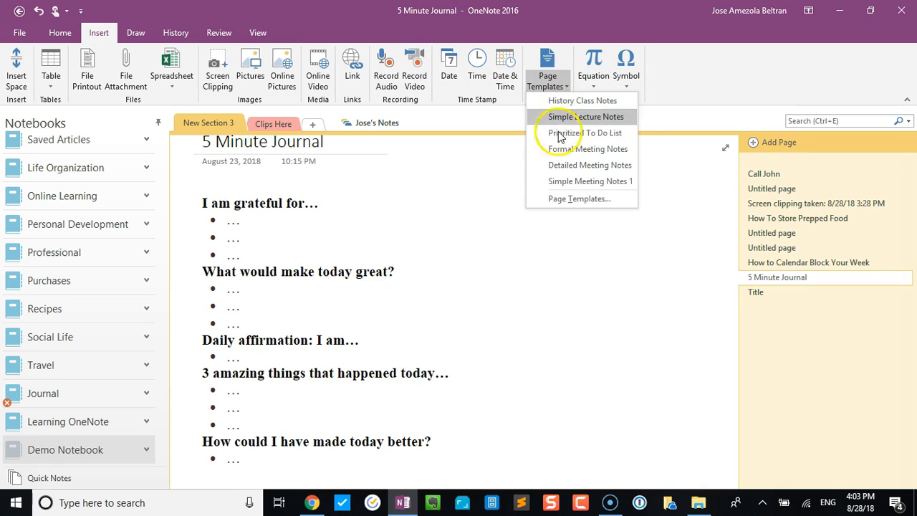
click(568, 200)
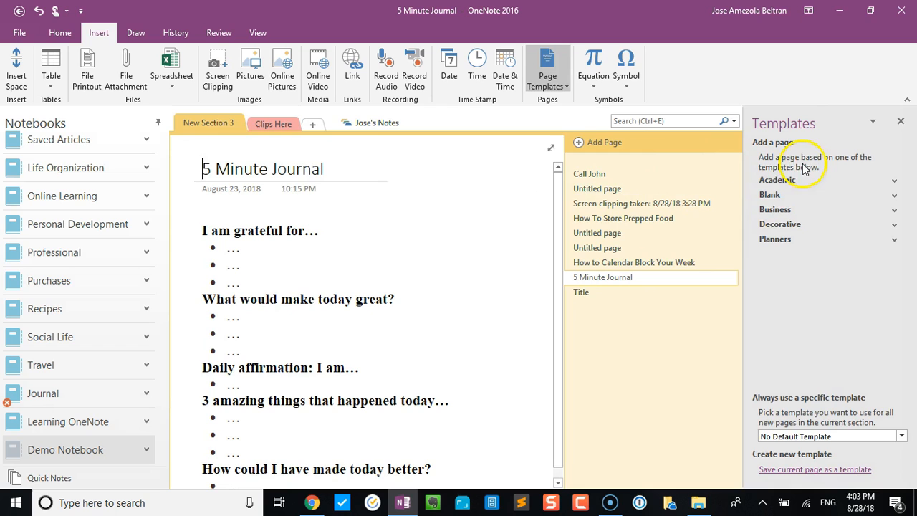
Step: Browse the Academic and Blank templates, add a page from Lecture Notes and Study Questions, and view it in full page view
click(895, 180)
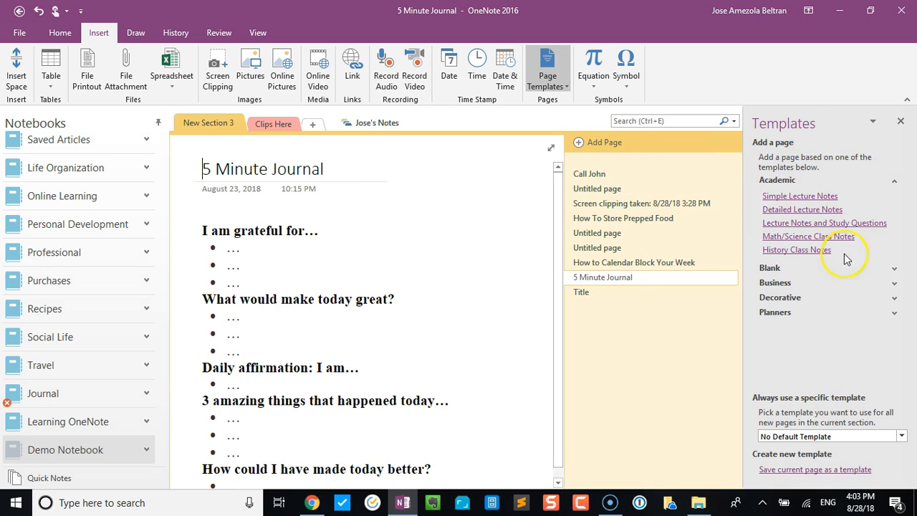
click(896, 271)
scroll(899, 315, down, 5)
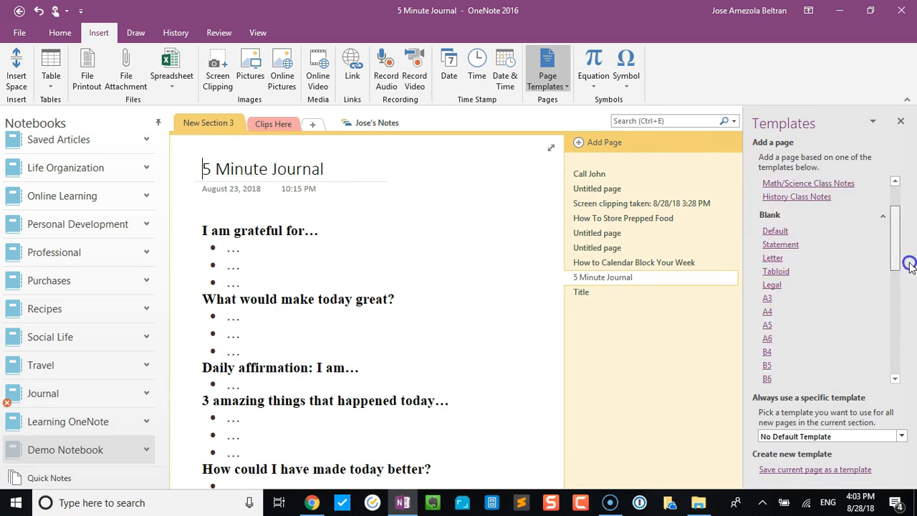
scroll(850, 359, down, 3)
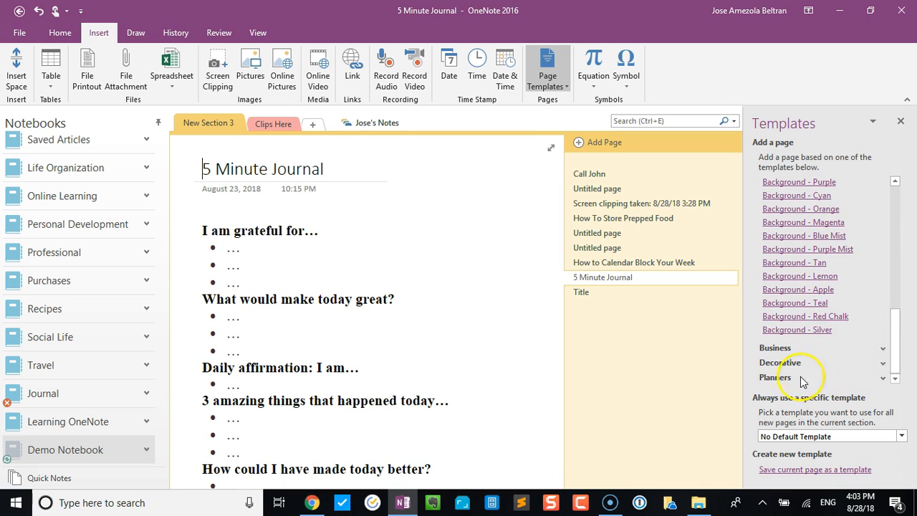
scroll(849, 323, up, 10)
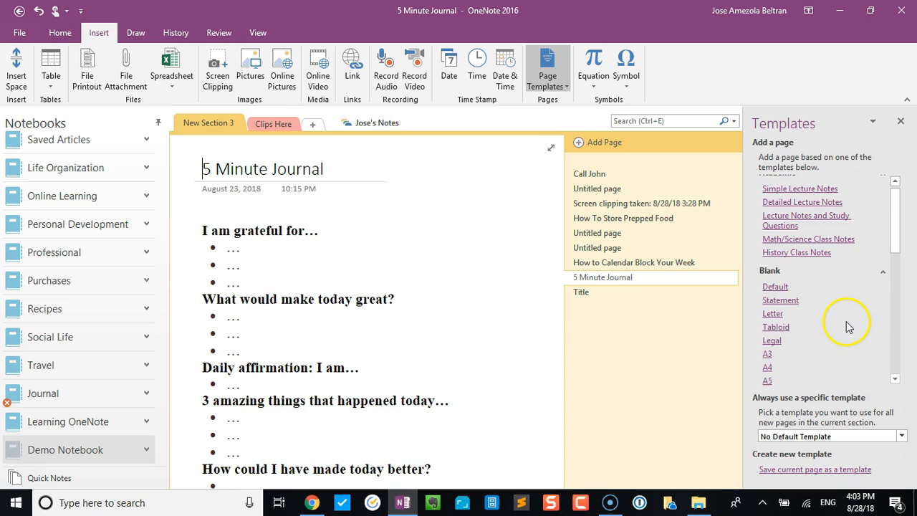
click(807, 229)
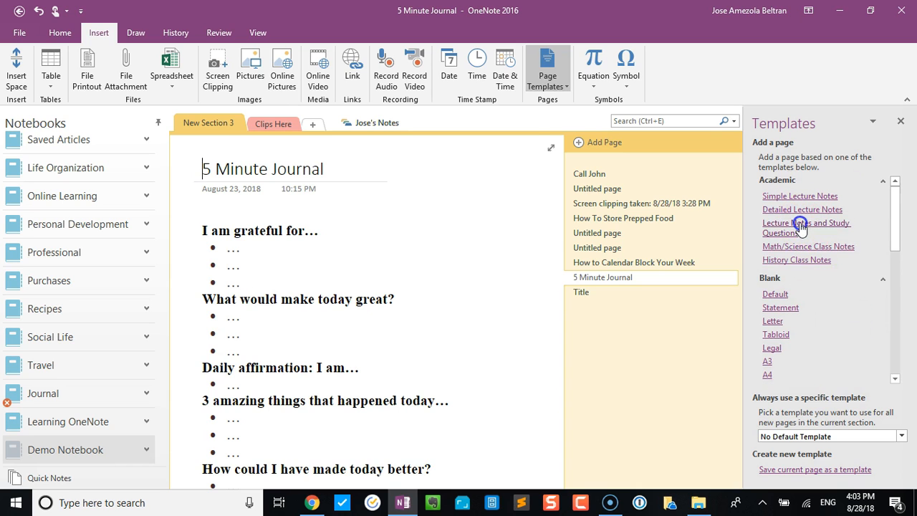
click(554, 145)
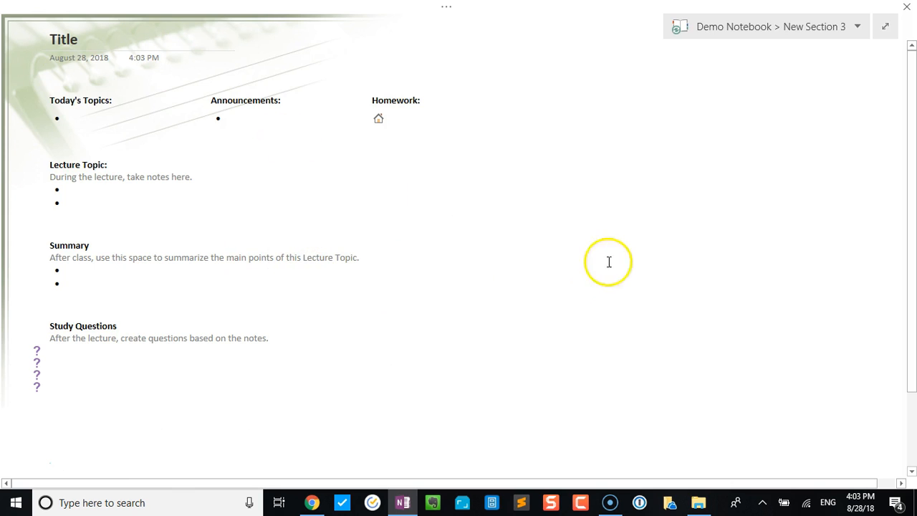
click(885, 27)
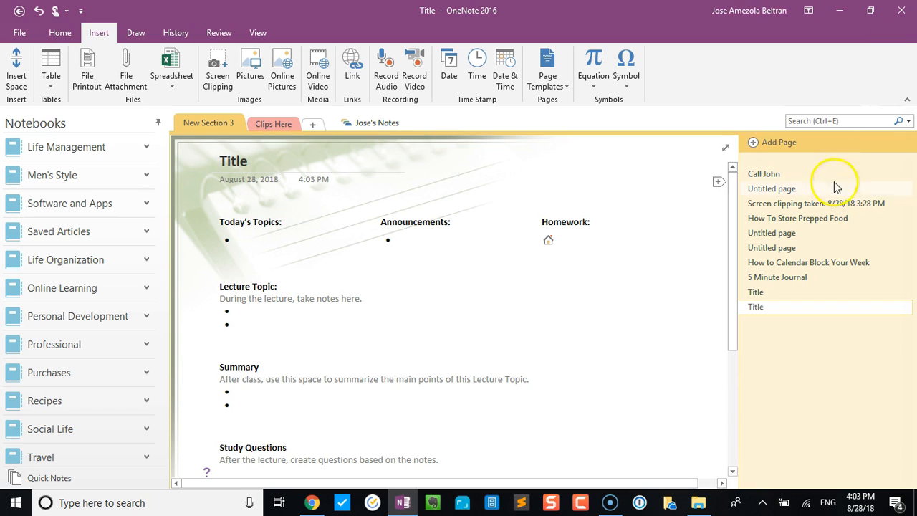
Step: Move the 5 Minute Journal page to the end of the New Section 3 page list and widen its note container
drag(801, 276, 790, 309)
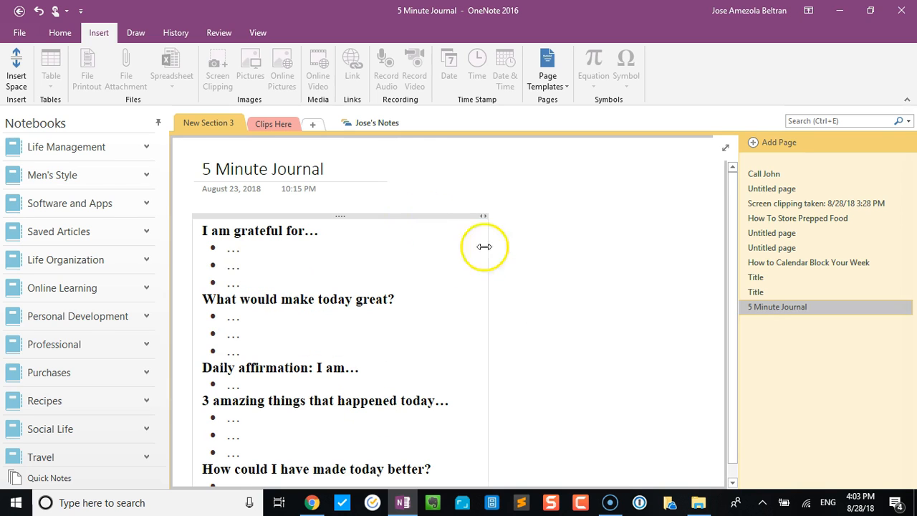
scroll(271, 250, down, 1)
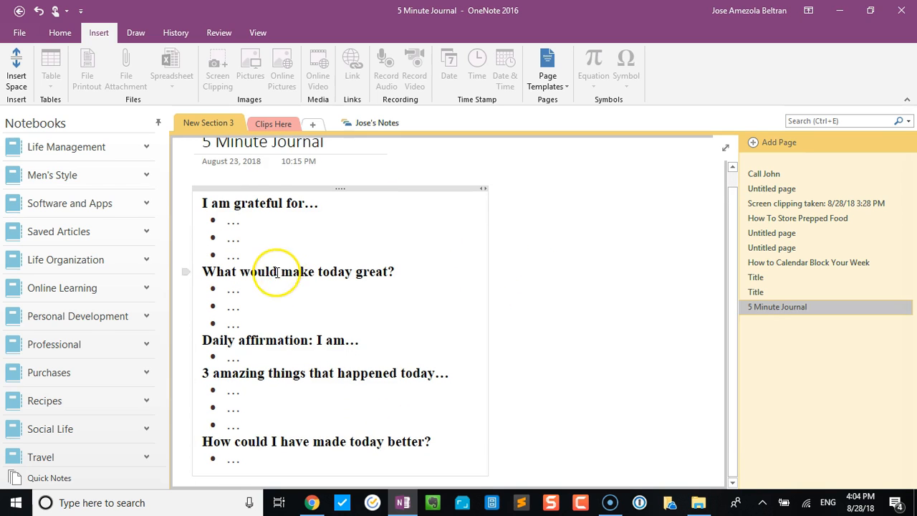
drag(491, 293, 549, 289)
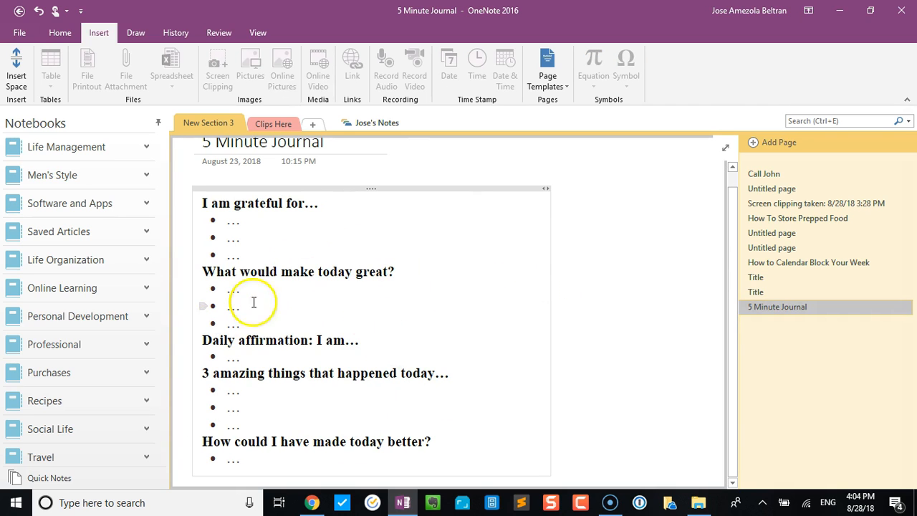
scroll(385, 303, up, 1)
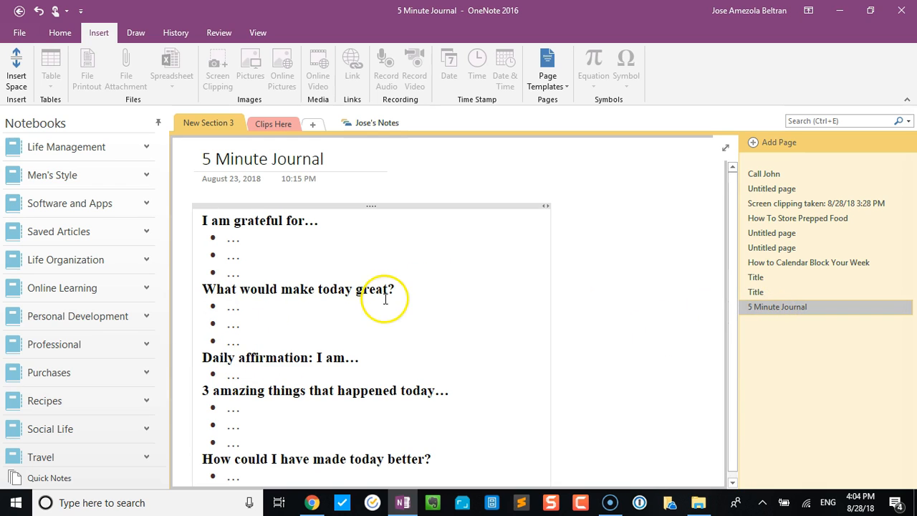
Step: Save the current journal page as a template named 5 Minute Journal, without making it the section default
click(546, 72)
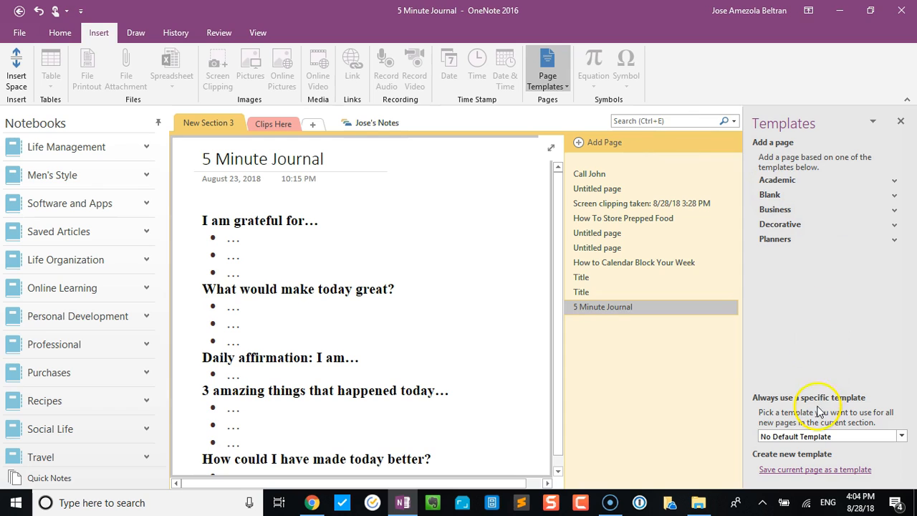
click(793, 472)
click(432, 235)
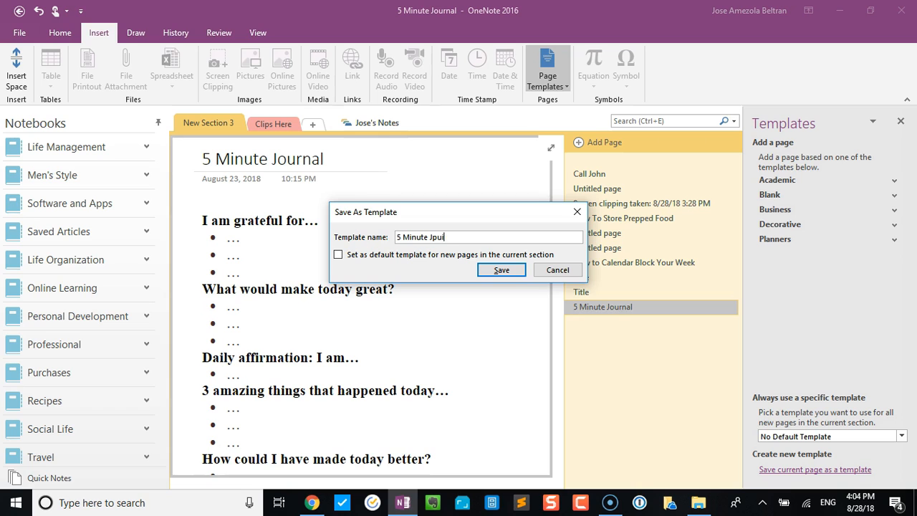
text(5 Minute Journal)
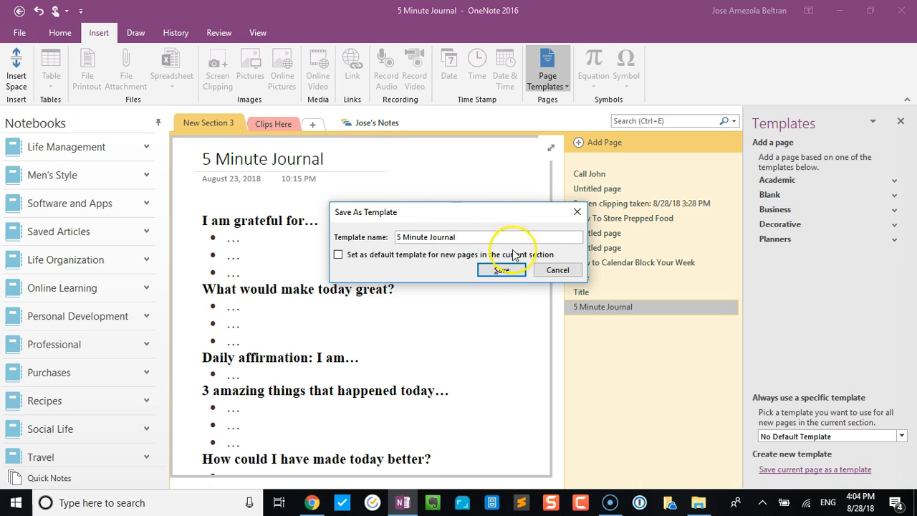
click(502, 270)
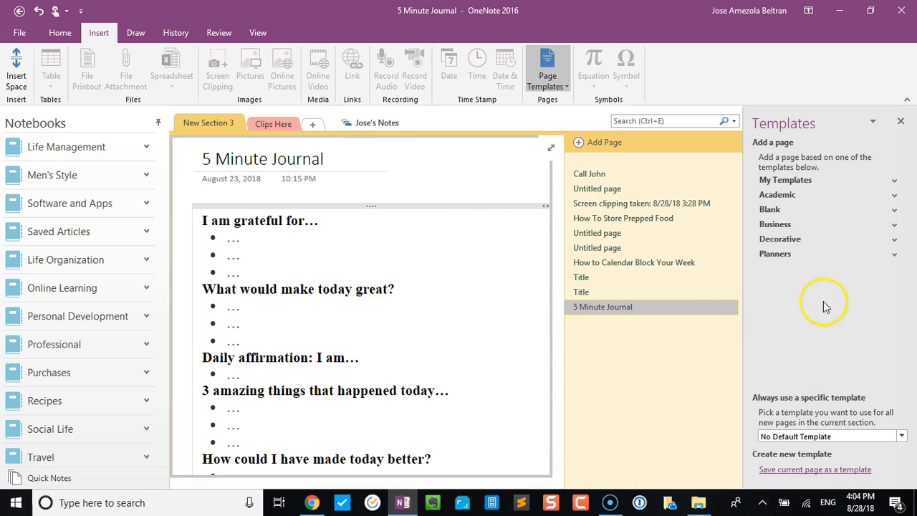
Step: Create a new section in the notebook and add a page to it from the custom 5 Minute Journal template
click(898, 182)
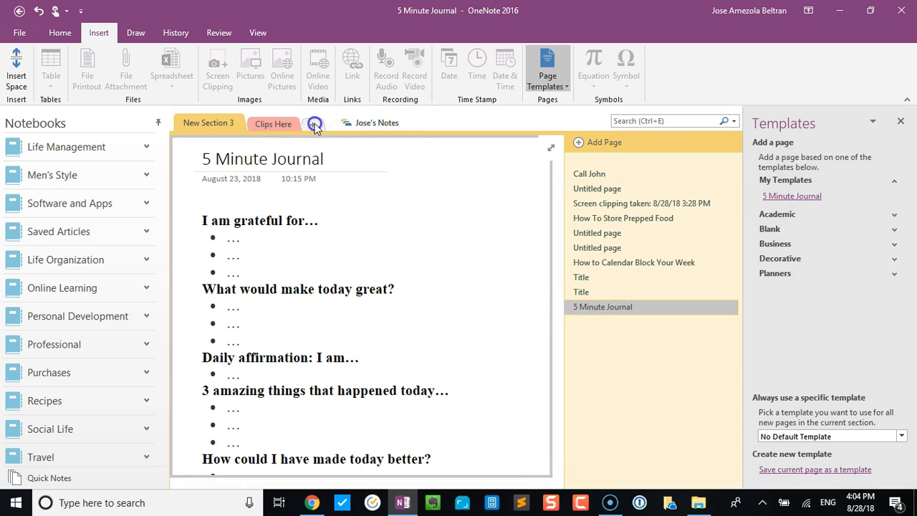
click(314, 124)
click(801, 196)
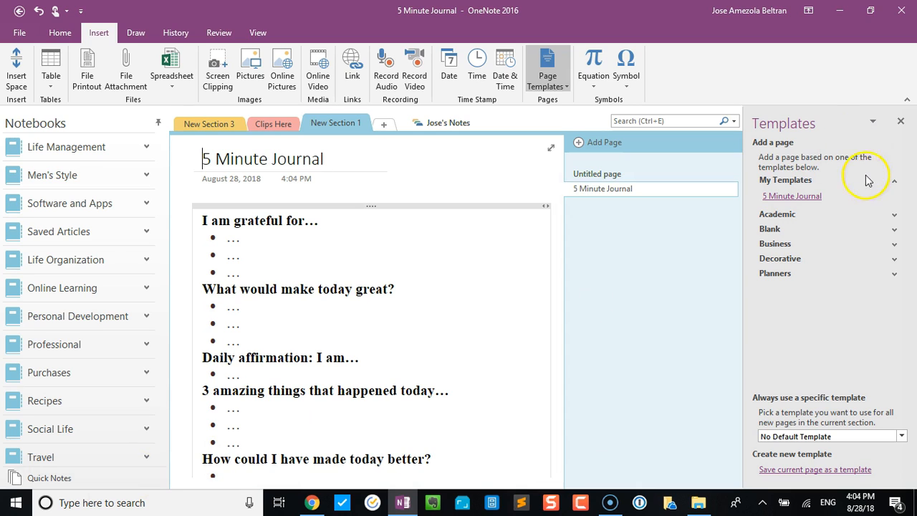
click(900, 184)
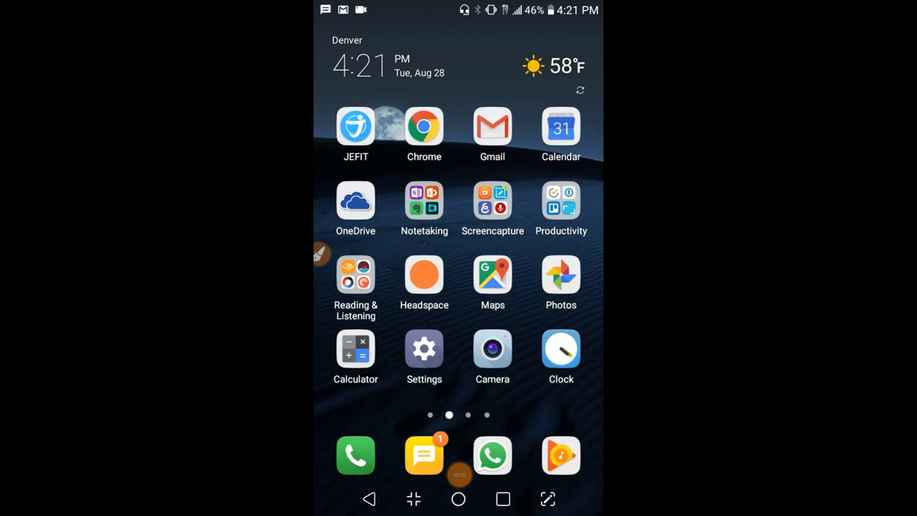
Step: Switch to the OneNote mobile app and open the Clips Here section of Demo Notebook from the notebook list
click(425, 202)
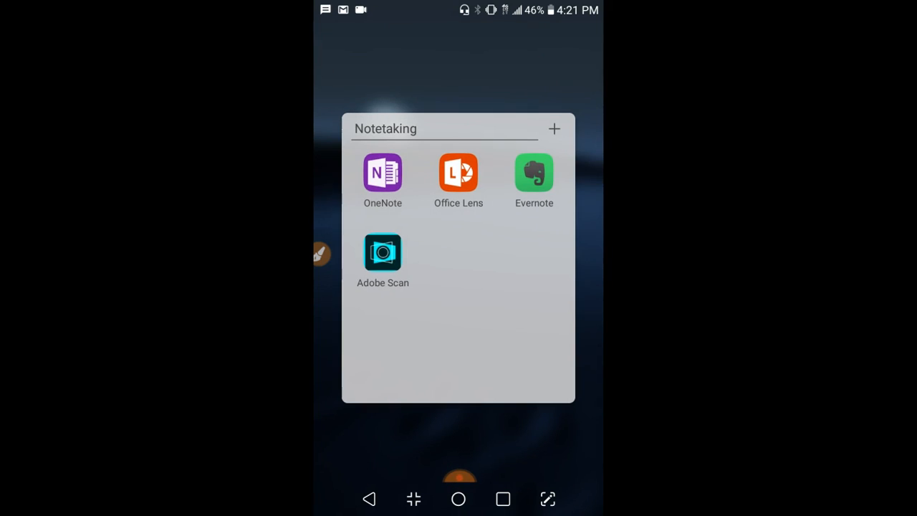
click(383, 173)
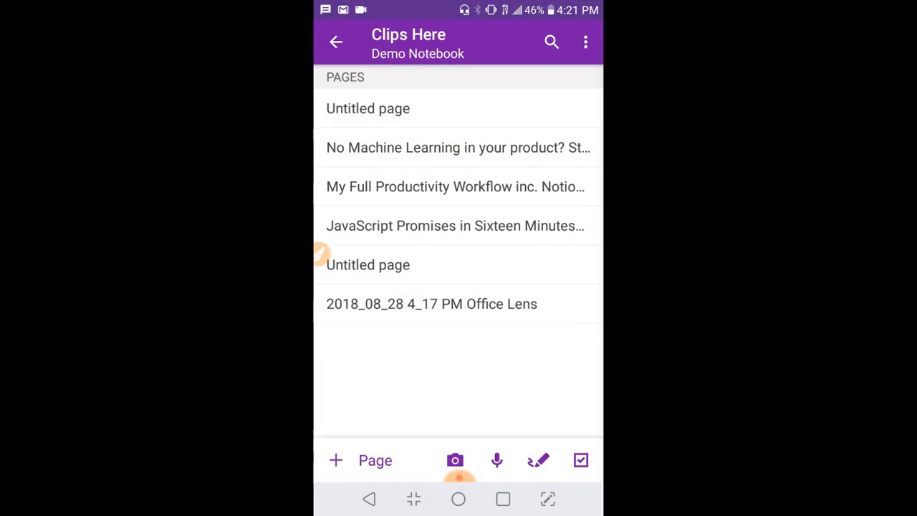
click(336, 41)
click(350, 46)
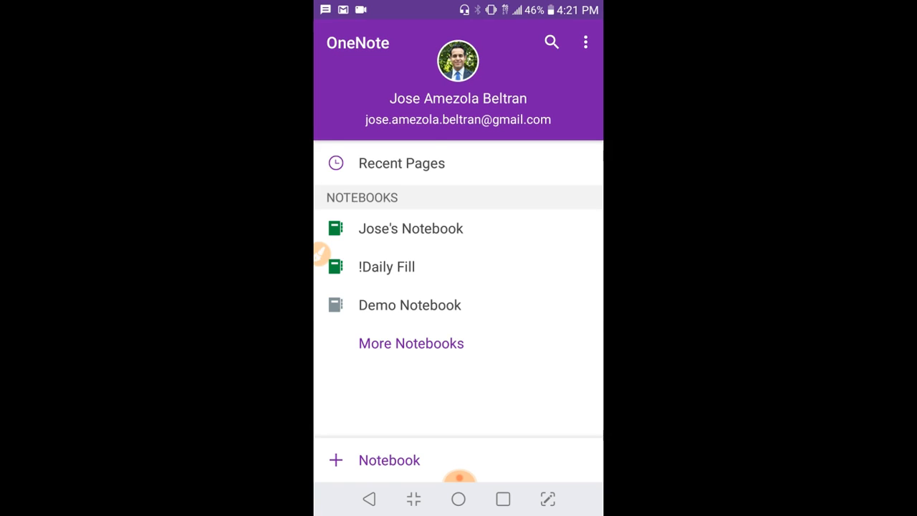
click(410, 304)
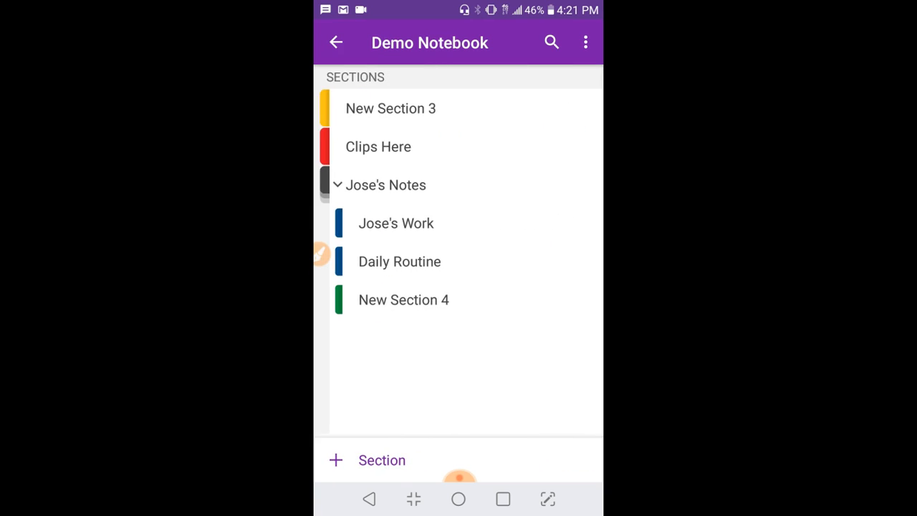
click(403, 148)
Step: Look through the Machine Learning, JavaScript Promises, Productivity Workflow and lower Untitled pages in Clips Here, returning to the page list
click(516, 151)
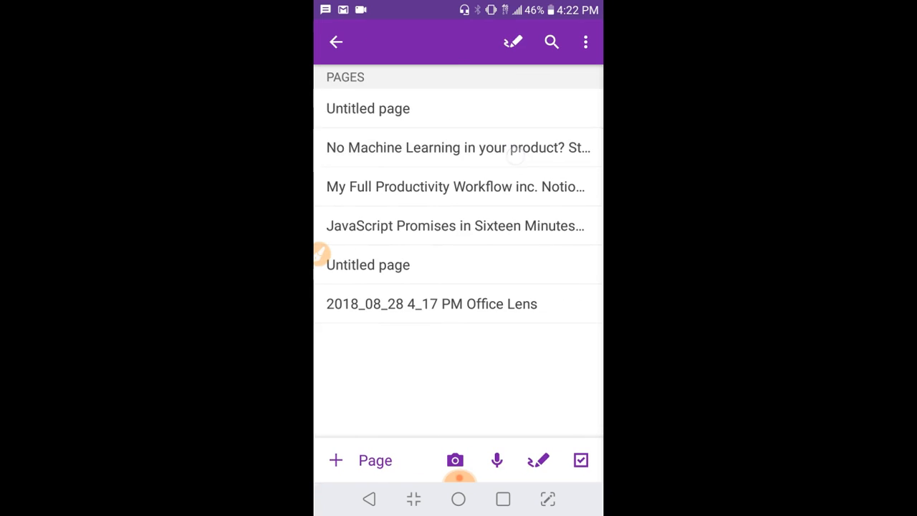
scroll(509, 244, up, 5)
click(337, 42)
click(518, 225)
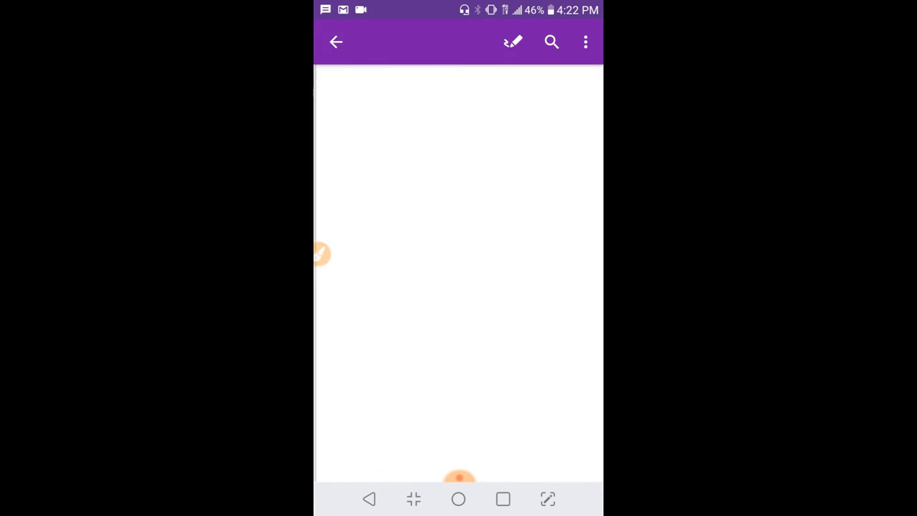
scroll(506, 291, up, 3)
click(336, 41)
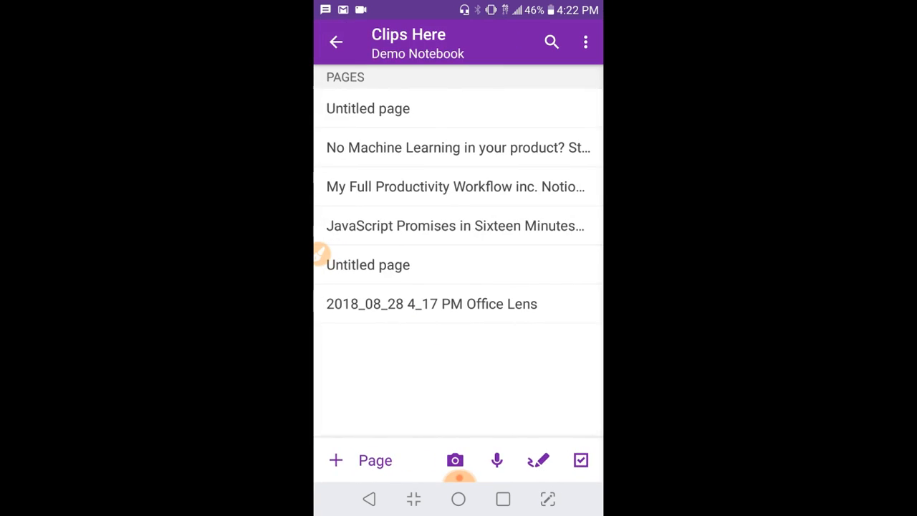
click(456, 186)
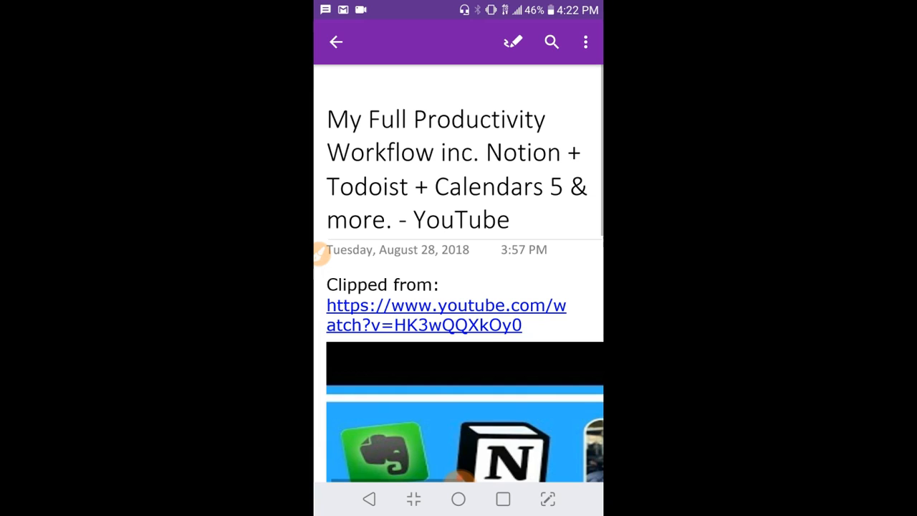
click(336, 41)
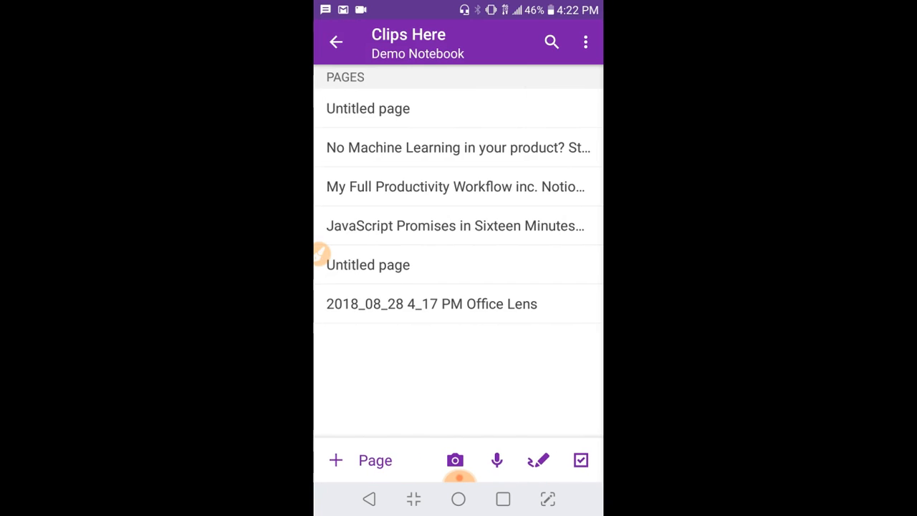
click(324, 258)
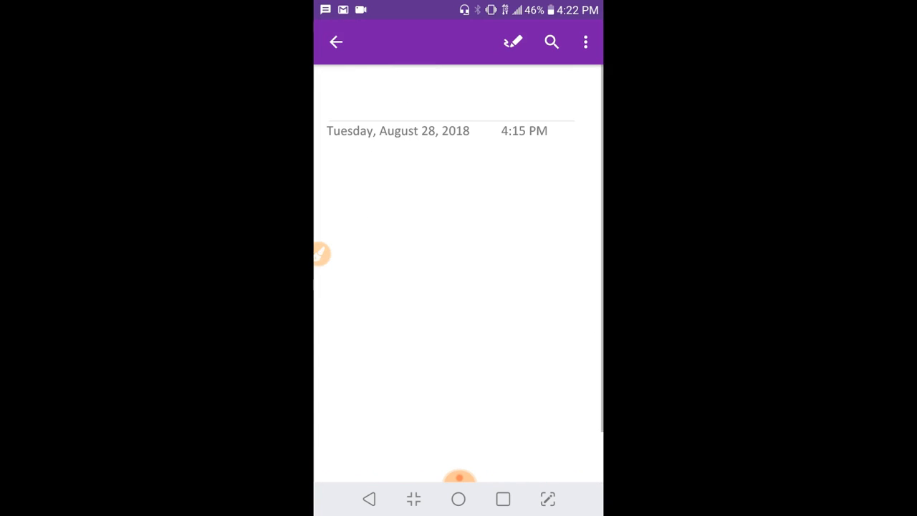
click(336, 41)
click(458, 477)
mouse_move(324, 479)
mouse_down()
mouse_move(394, 415)
mouse_move(398, 479)
mouse_up()
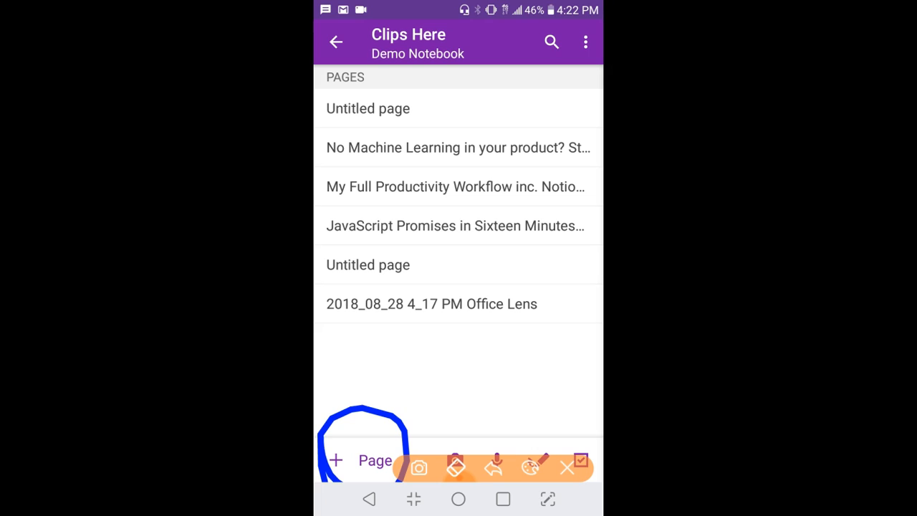
click(566, 467)
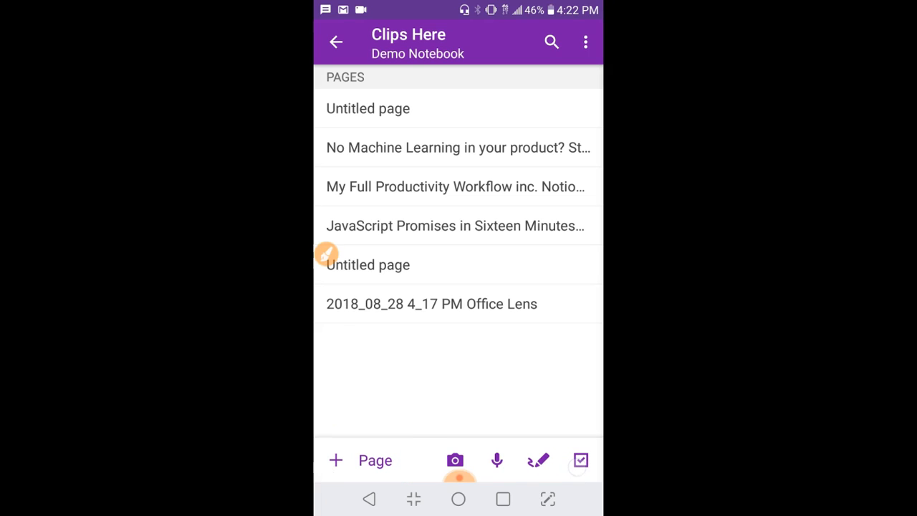
Step: Switch to the Office Lens app in the Notetaking folder
click(459, 495)
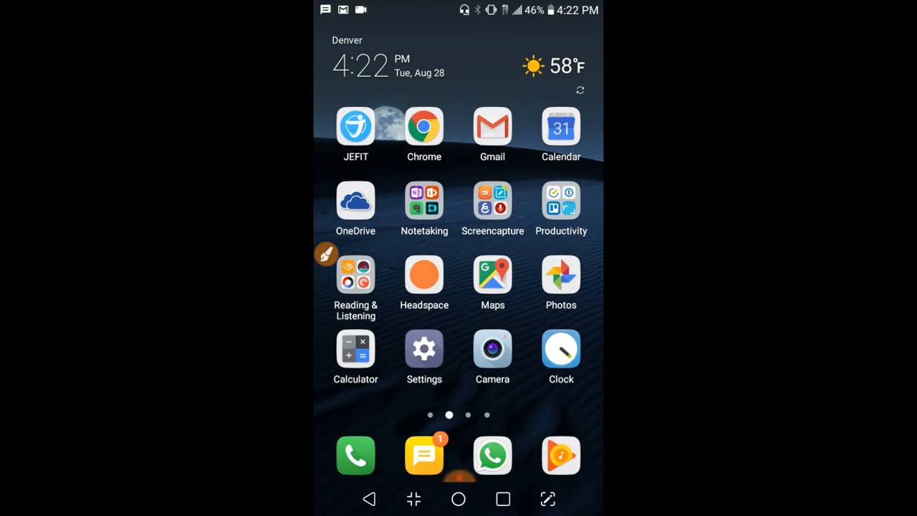
click(424, 202)
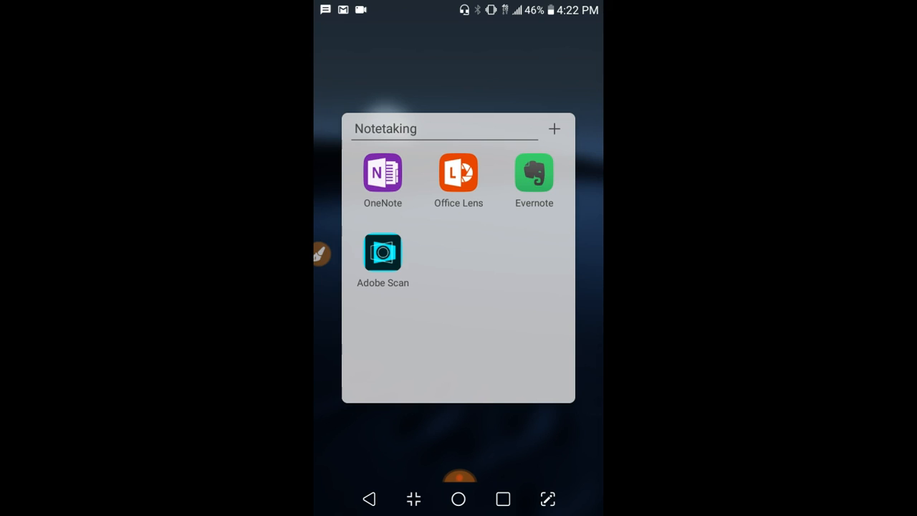
click(458, 173)
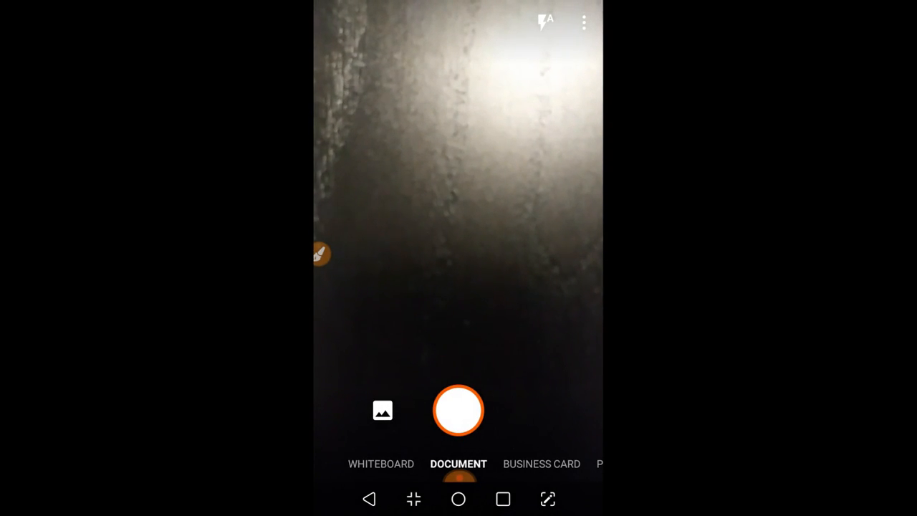
Step: Browse the available capture modes, switching between Document and Business Card
drag(379, 465, 357, 471)
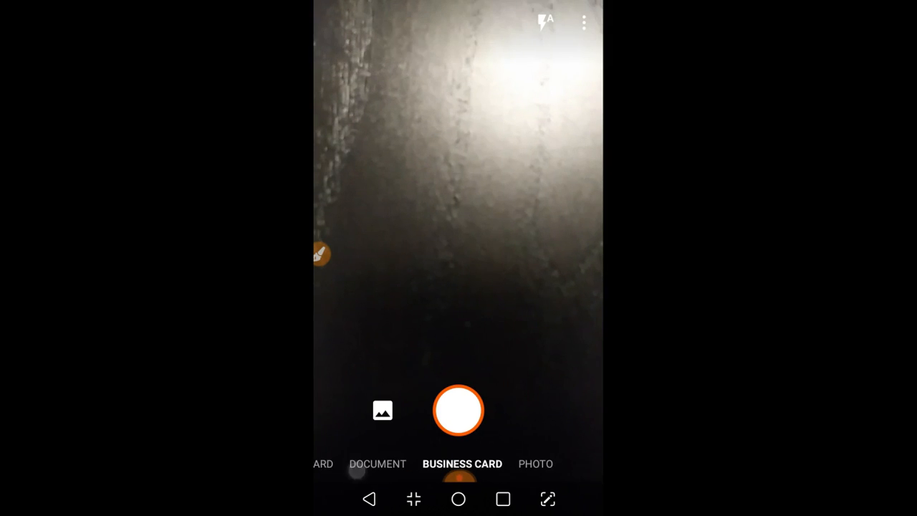
drag(531, 457, 597, 451)
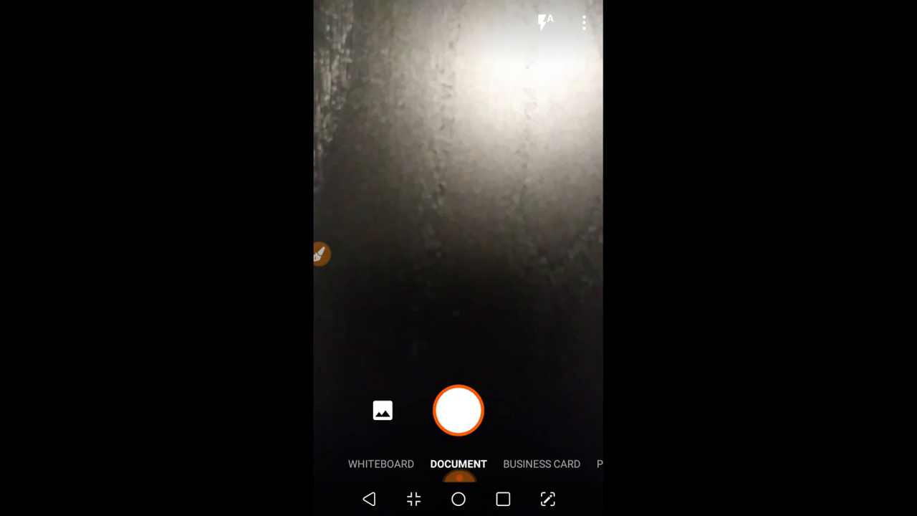
click(552, 465)
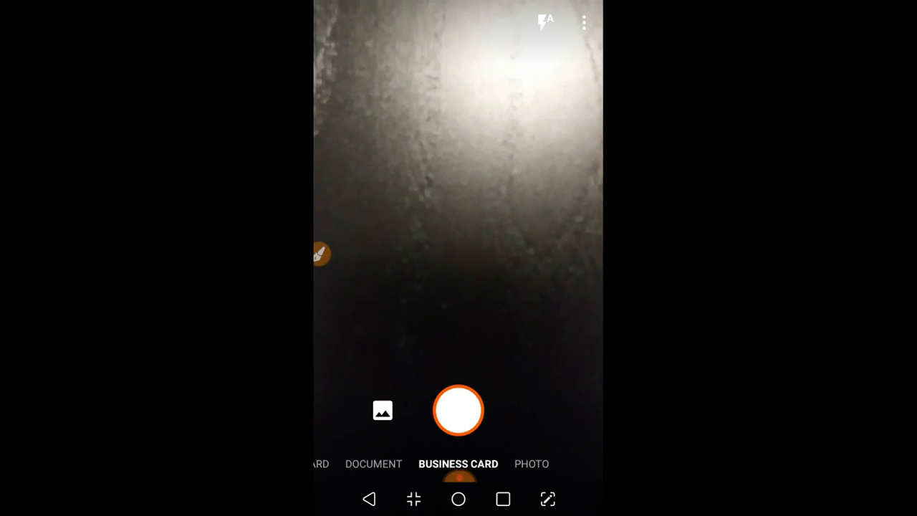
drag(555, 427, 592, 421)
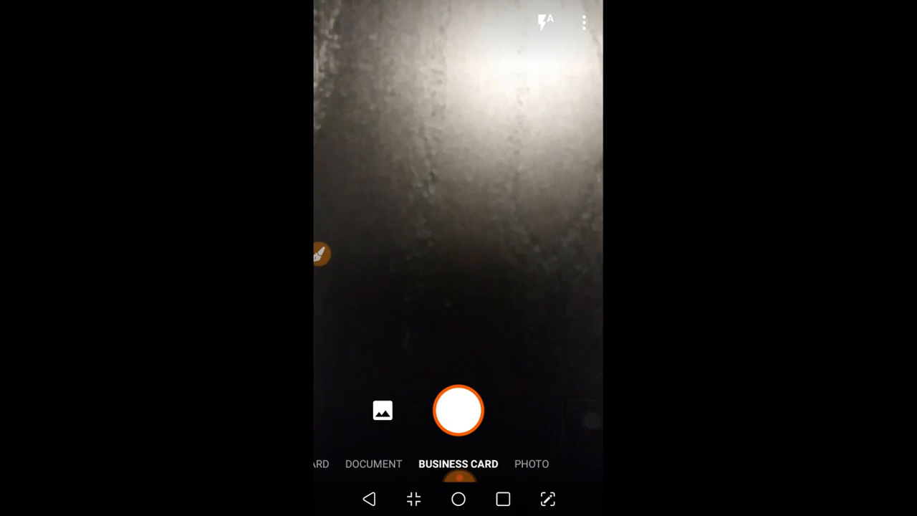
Step: Photograph the handwritten notes card in Document mode
click(380, 459)
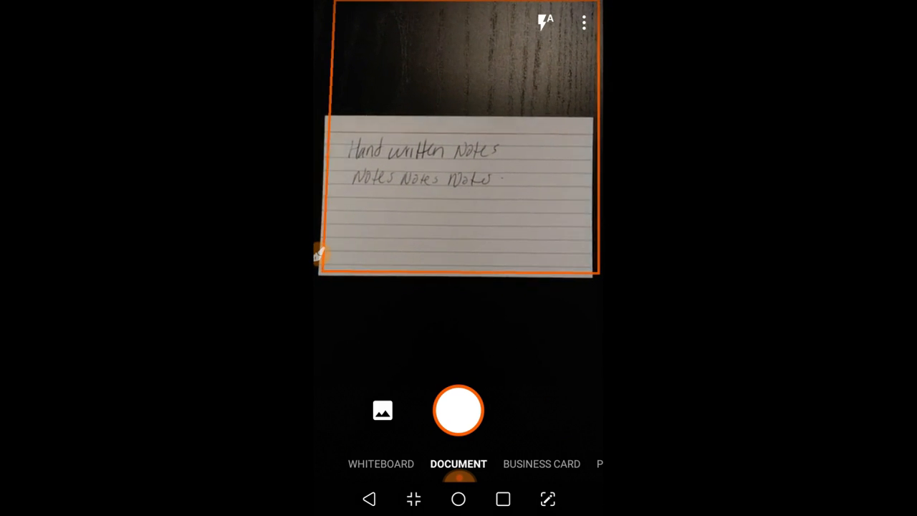
click(459, 410)
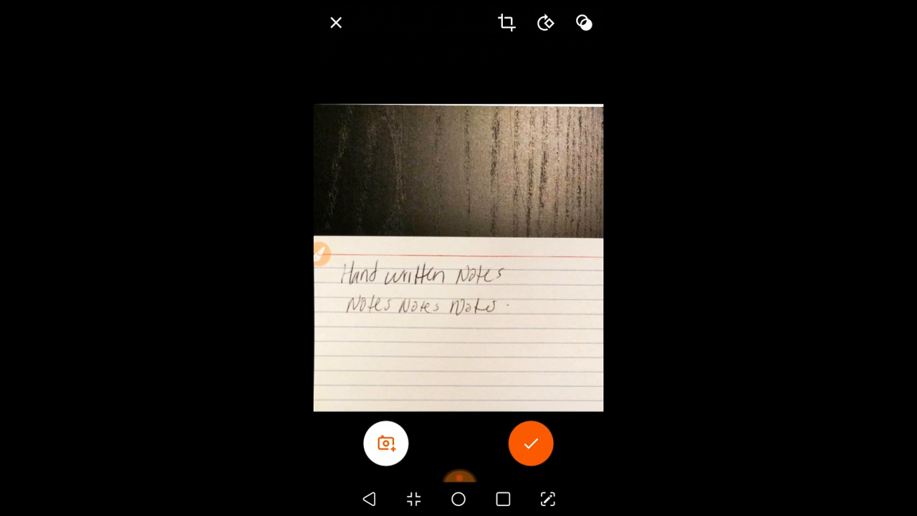
click(507, 22)
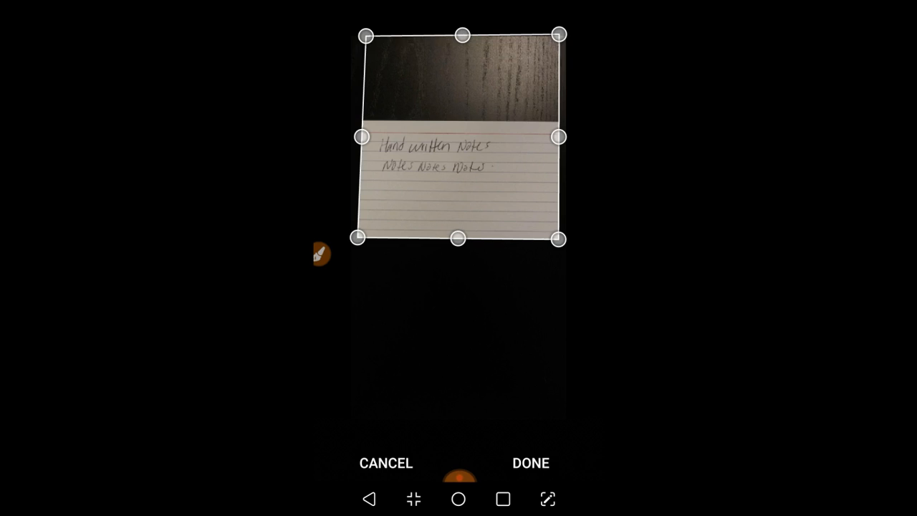
click(407, 466)
click(543, 29)
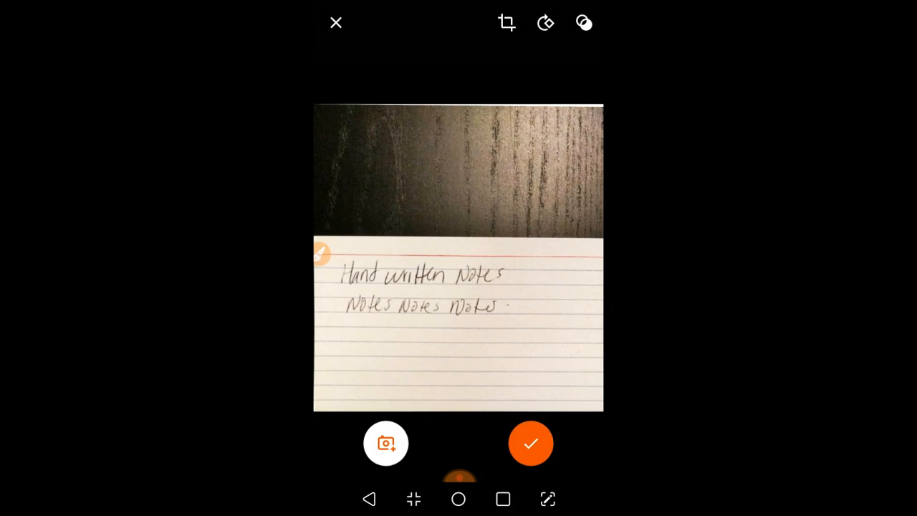
click(320, 252)
mouse_move(483, 12)
mouse_down()
mouse_move(467, 60)
mouse_move(536, 13)
mouse_up()
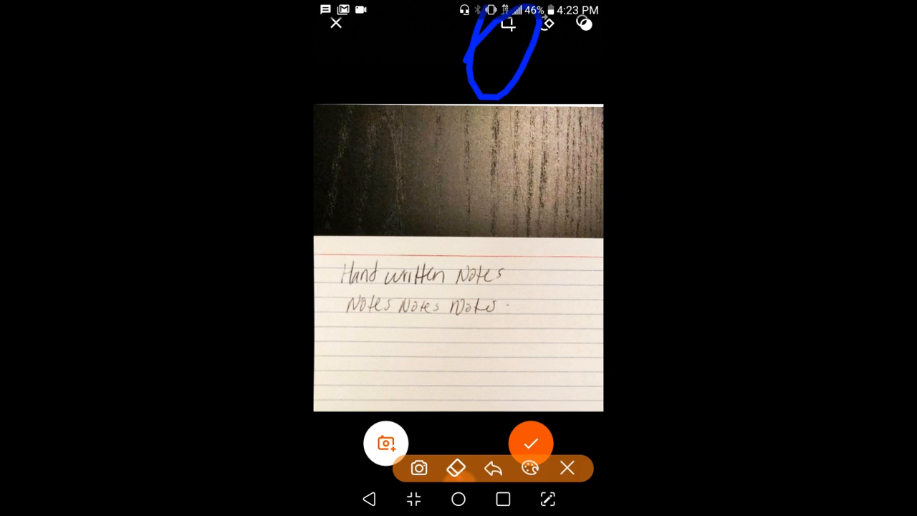
click(567, 468)
Step: Crop the dark table area above the handwritten card out of the photo and accept the scan
click(507, 25)
drag(462, 35, 469, 123)
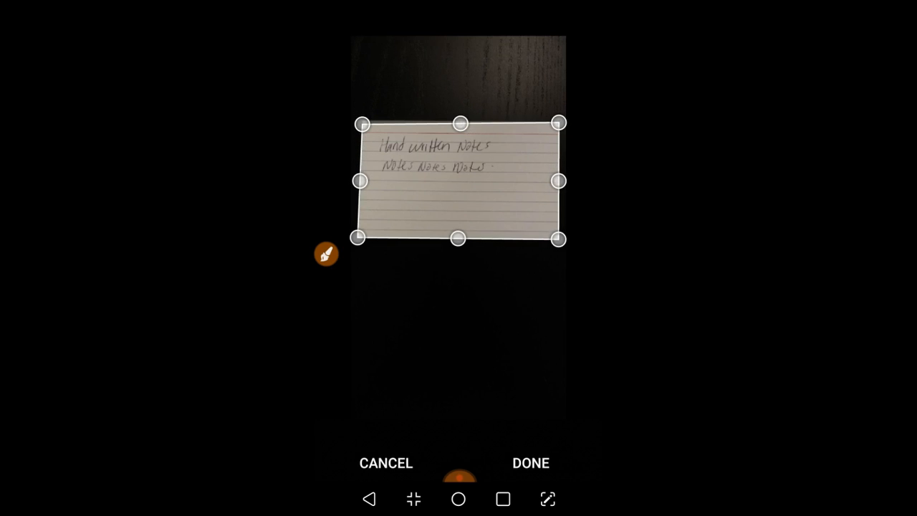
click(534, 463)
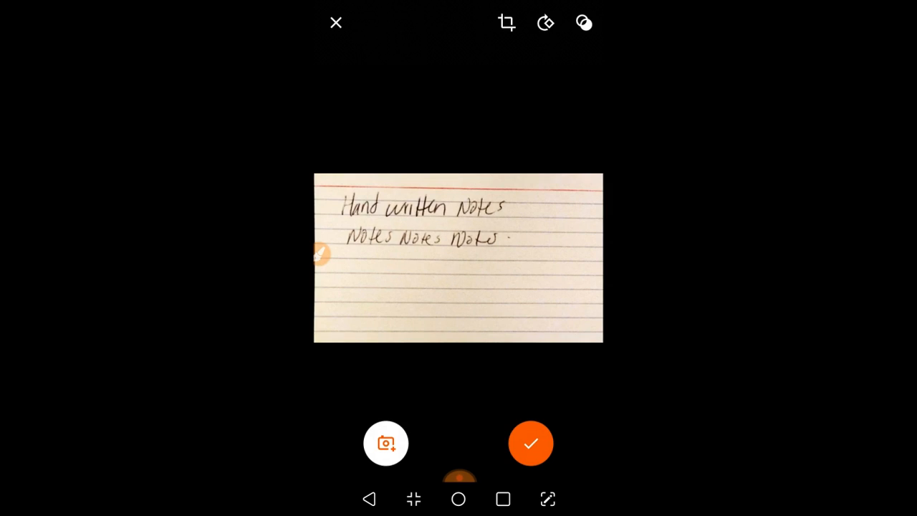
click(531, 443)
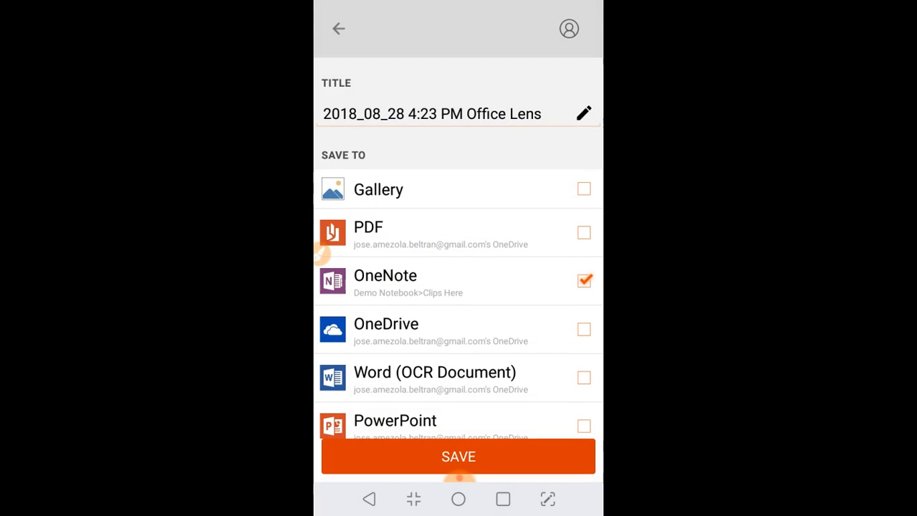
click(322, 254)
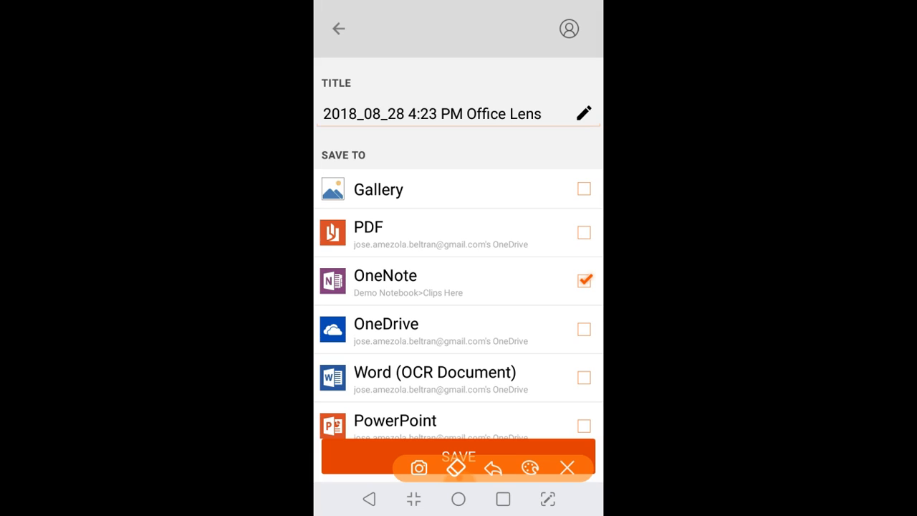
mouse_move(523, 259)
mouse_down()
mouse_move(454, 264)
mouse_move(466, 271)
mouse_move(437, 279)
mouse_up()
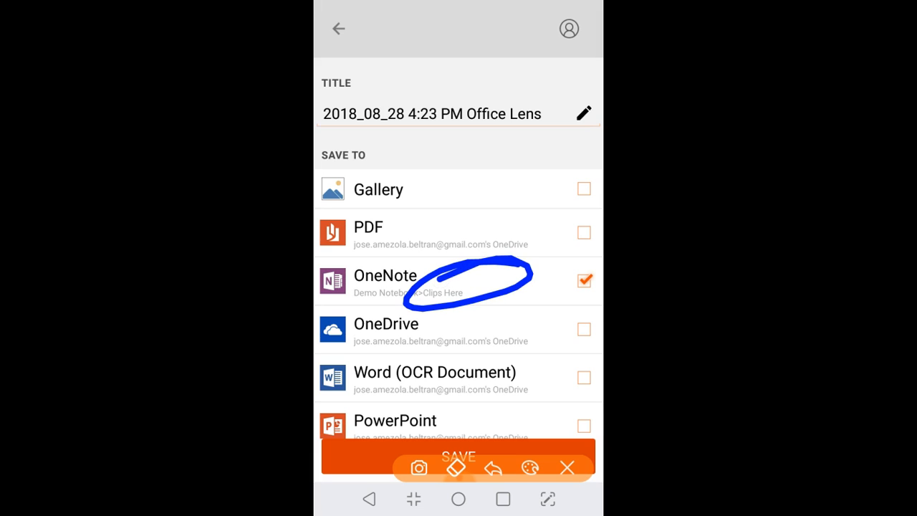
click(567, 467)
Step: Set the OneNote save location to Clips Here in Demo Notebook and save the scan
click(502, 281)
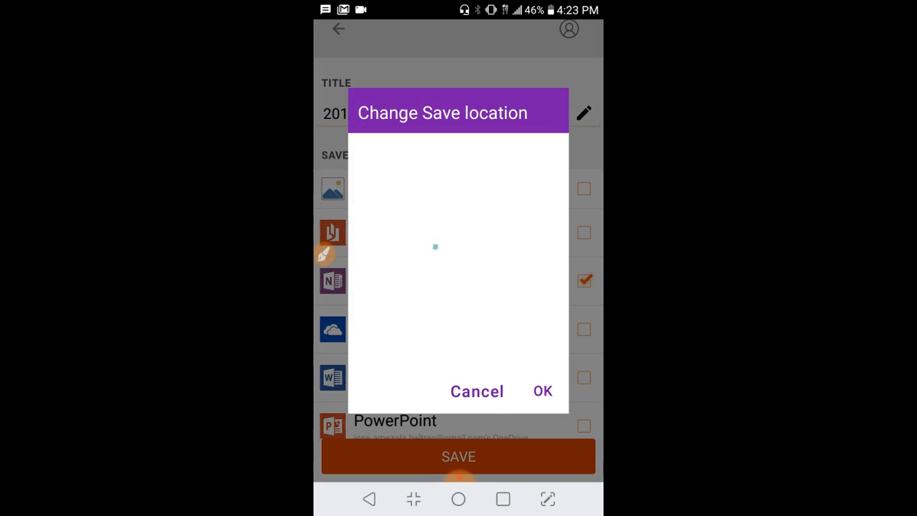
drag(512, 324, 509, 239)
click(503, 267)
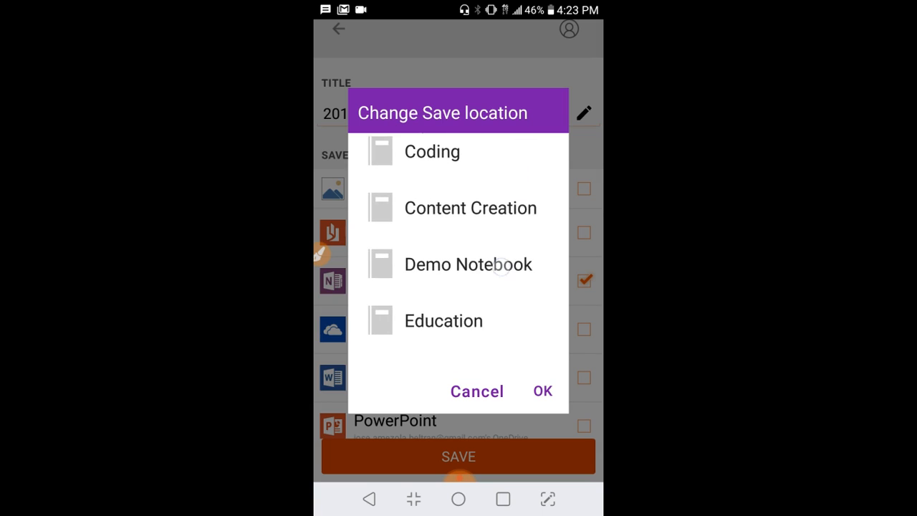
click(483, 215)
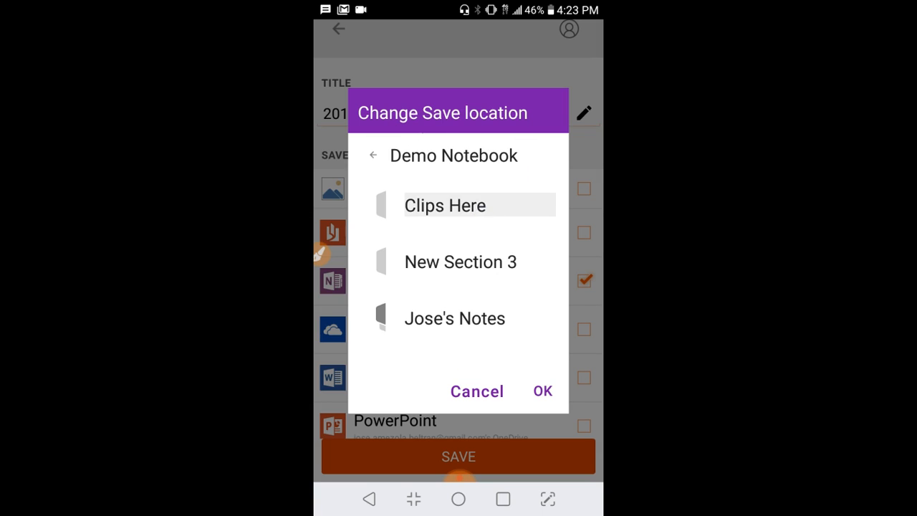
click(543, 391)
click(528, 455)
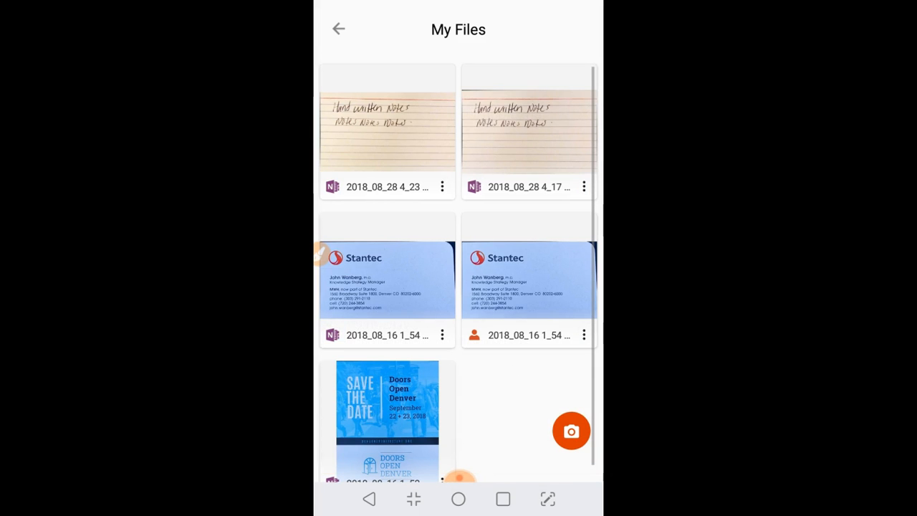
Step: Switch back to OneNote to view the Clips Here page list
click(458, 499)
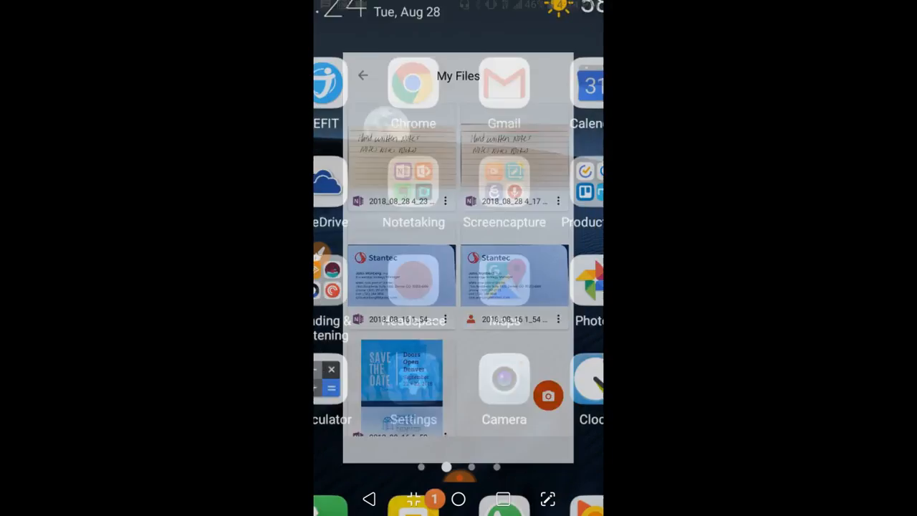
click(427, 185)
click(383, 172)
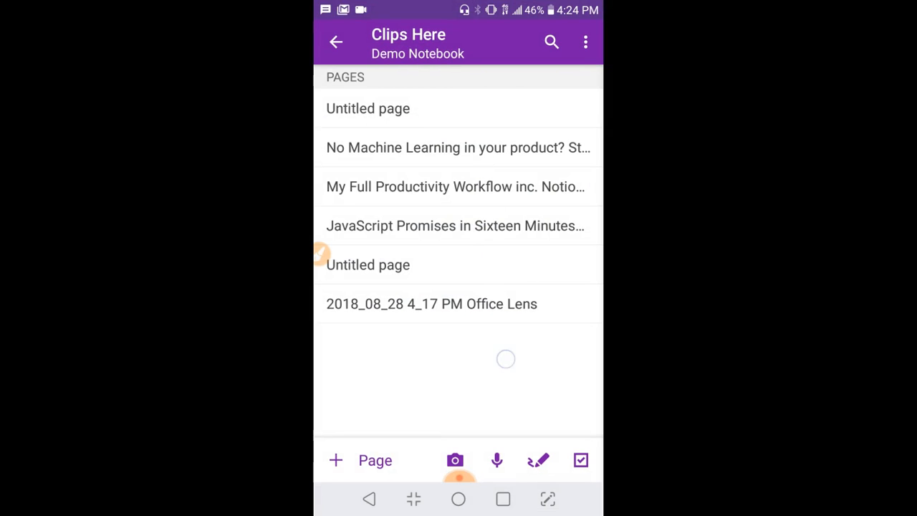
Step: Reopen the Clips Here section from the Demo Notebook sections and examine the handwritten scan on the 2018_08_28 4_17 PM Office Lens page
click(336, 42)
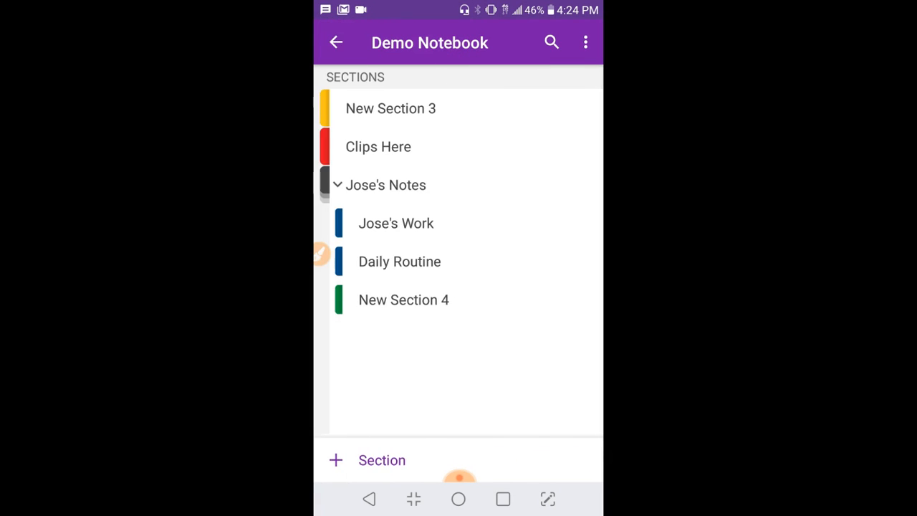
click(409, 146)
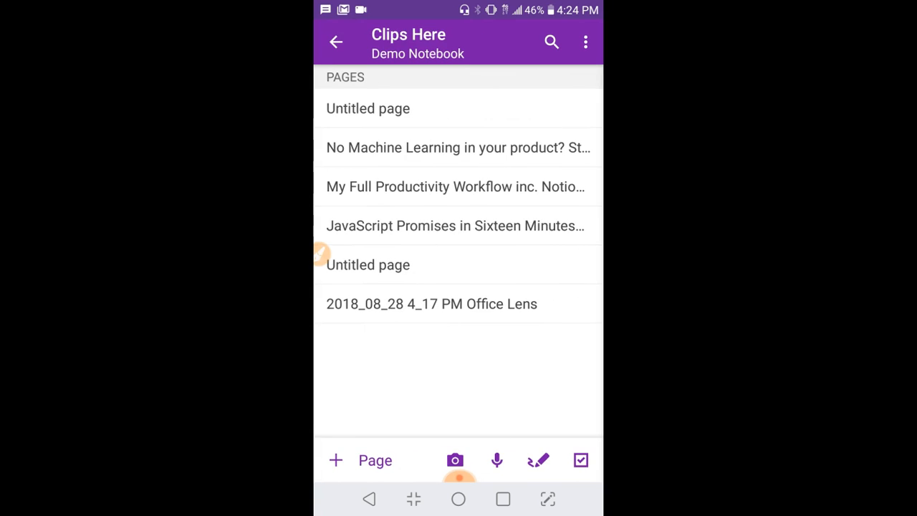
click(528, 308)
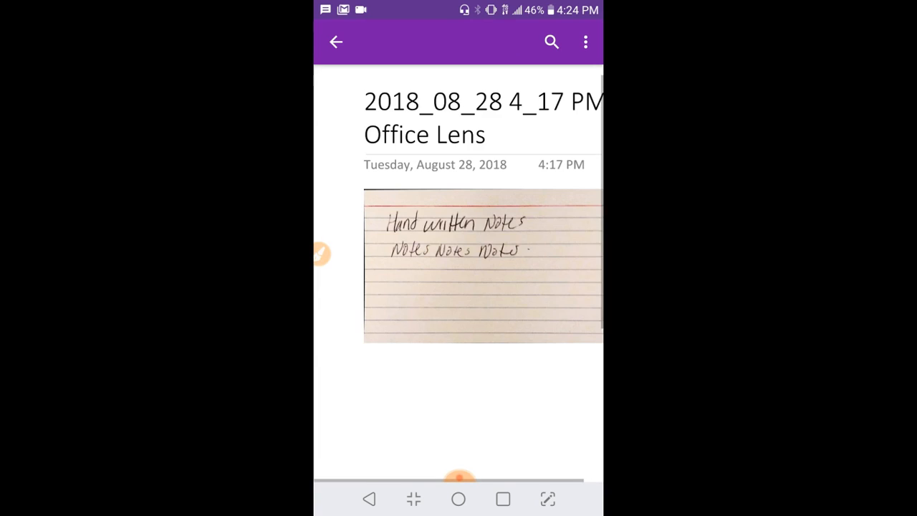
scroll(466, 240, down, 3)
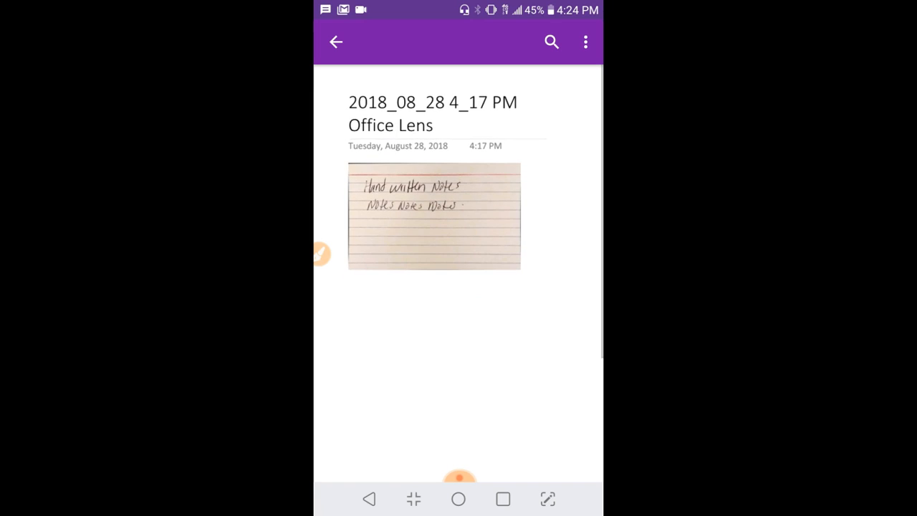
scroll(430, 229, up, 3)
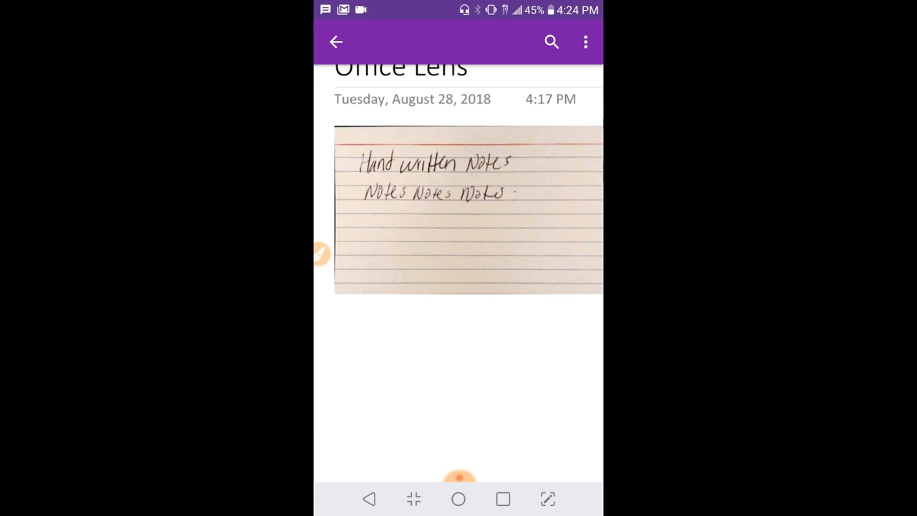
click(459, 477)
click(459, 418)
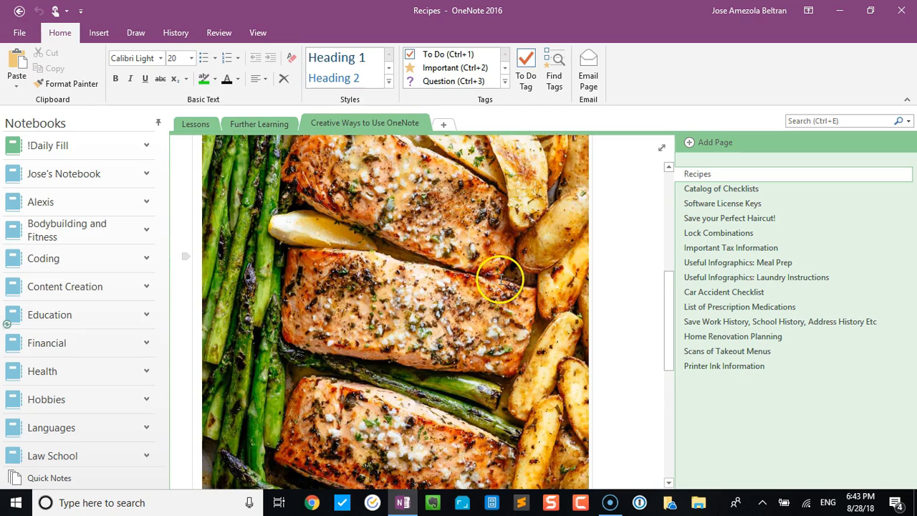
Step: Look through the Recipes page in OneNote 2016, from the salmon photo to the checklist of cooking steps
scroll(502, 282, down, 3)
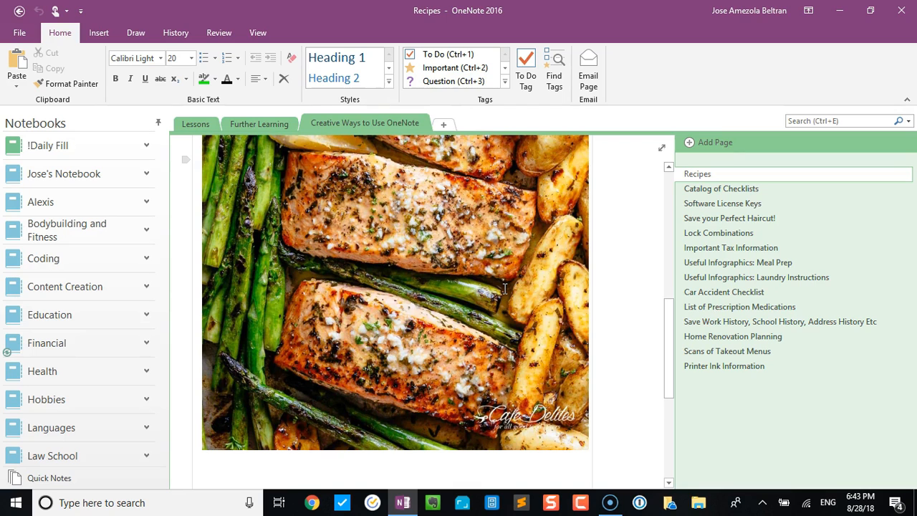
scroll(513, 294, up, 3)
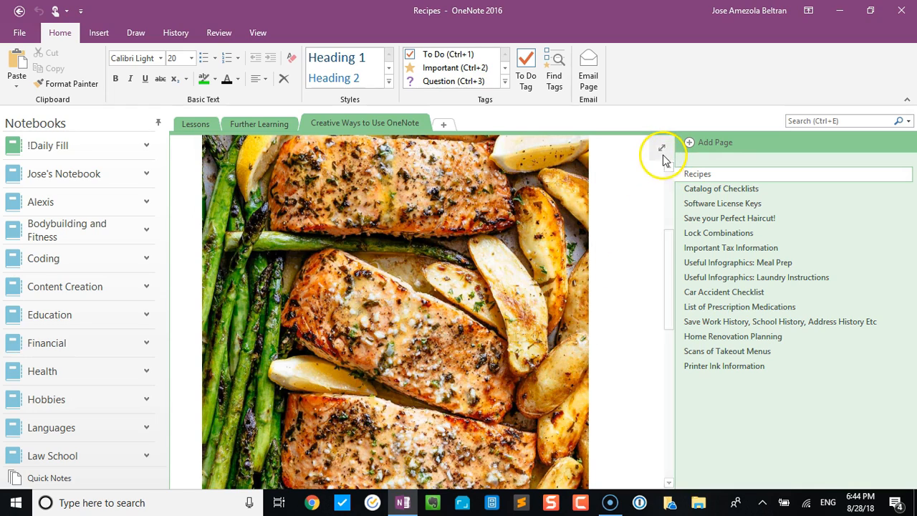
scroll(566, 256, up, 3)
scroll(565, 256, down, 2)
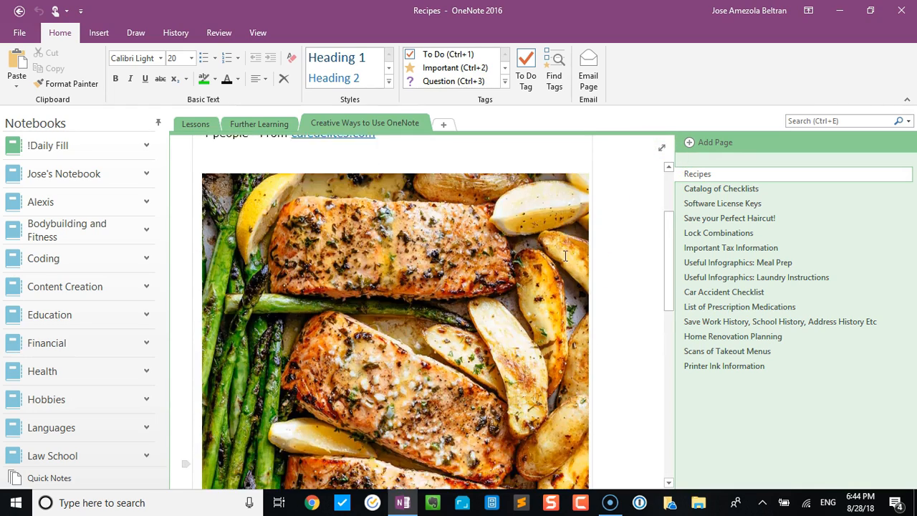
scroll(566, 256, down, 6)
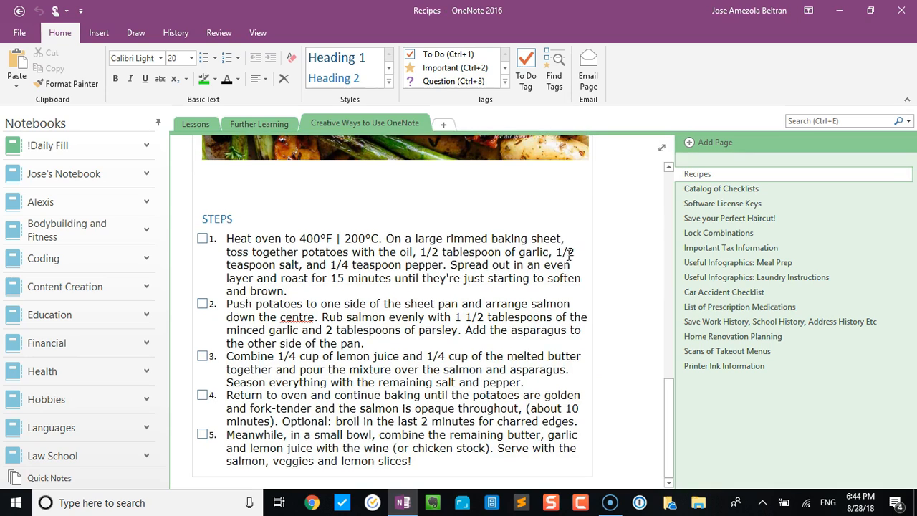
scroll(570, 256, up, 6)
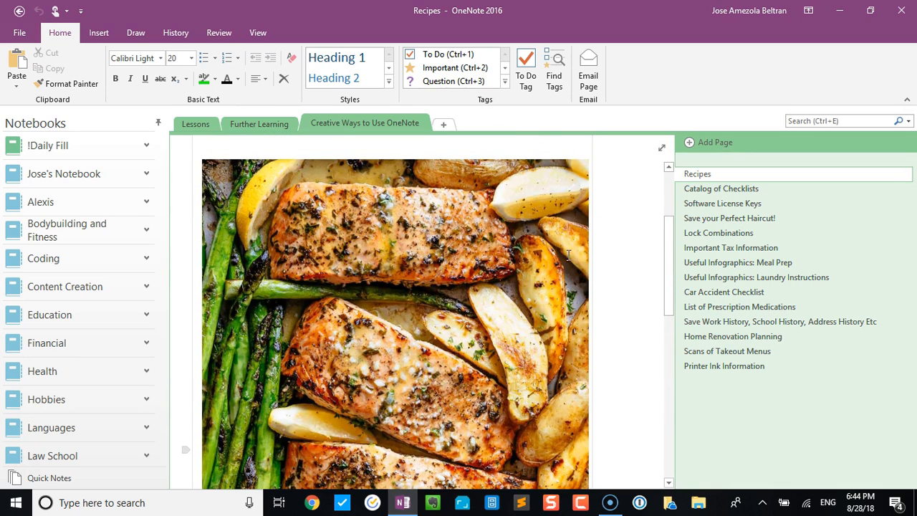
Step: View the travel checklist on the Catalog of Checklists page and the Snagit entry on the Software License Keys page
click(711, 191)
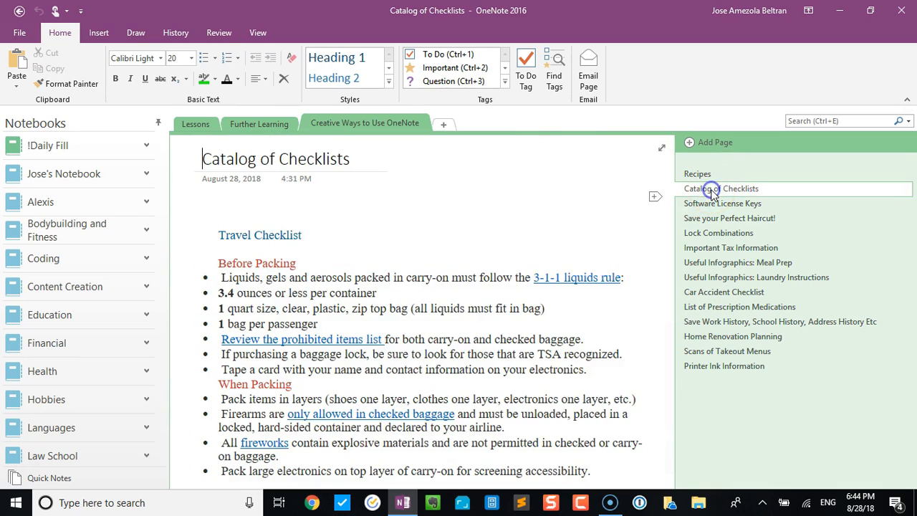
scroll(393, 260, down, 5)
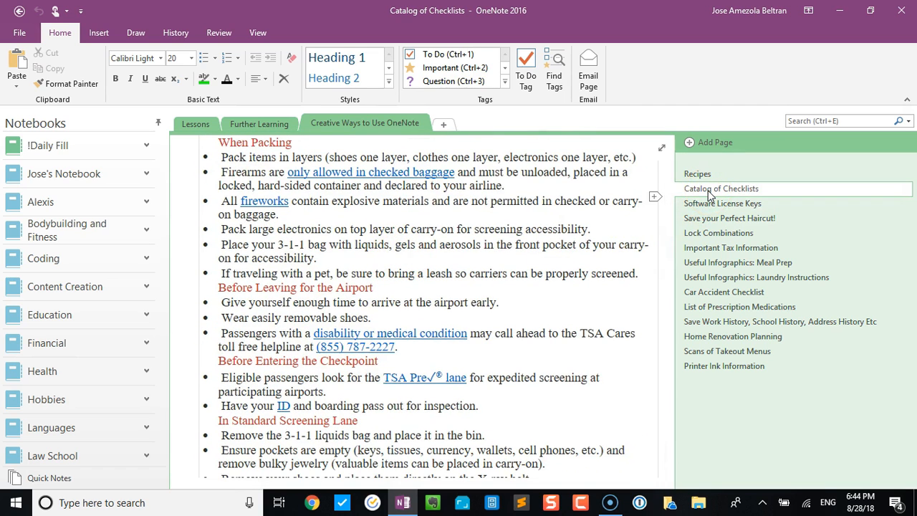
click(713, 204)
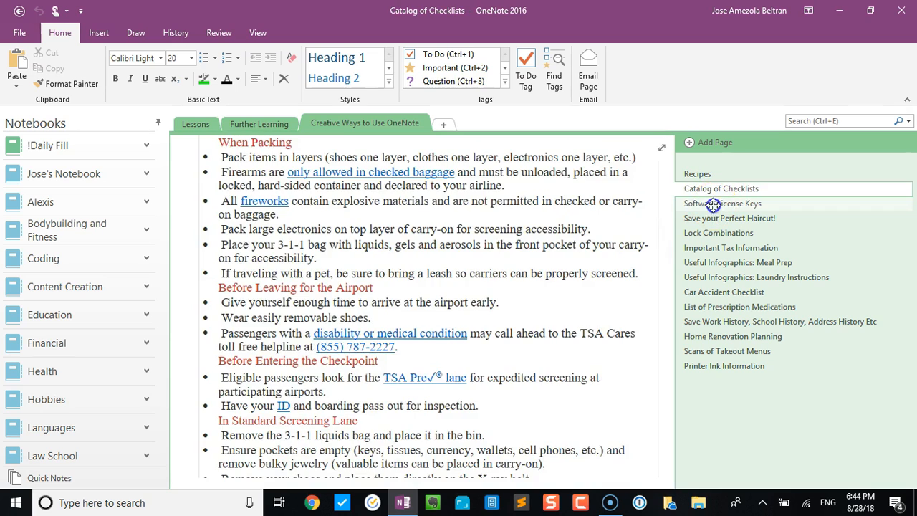
drag(440, 483, 504, 485)
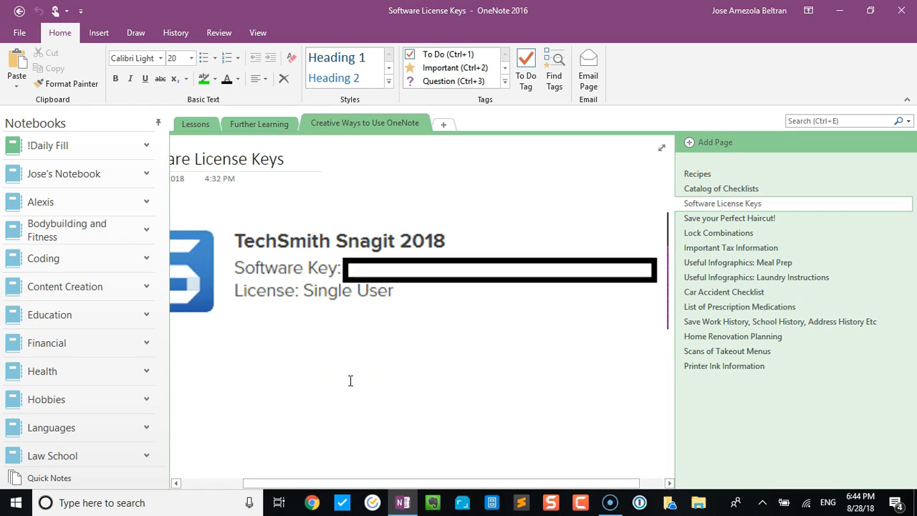
Step: Browse the example pages Save your Perfect Haircut!, Lock Combinations and Important Tax Information
click(730, 218)
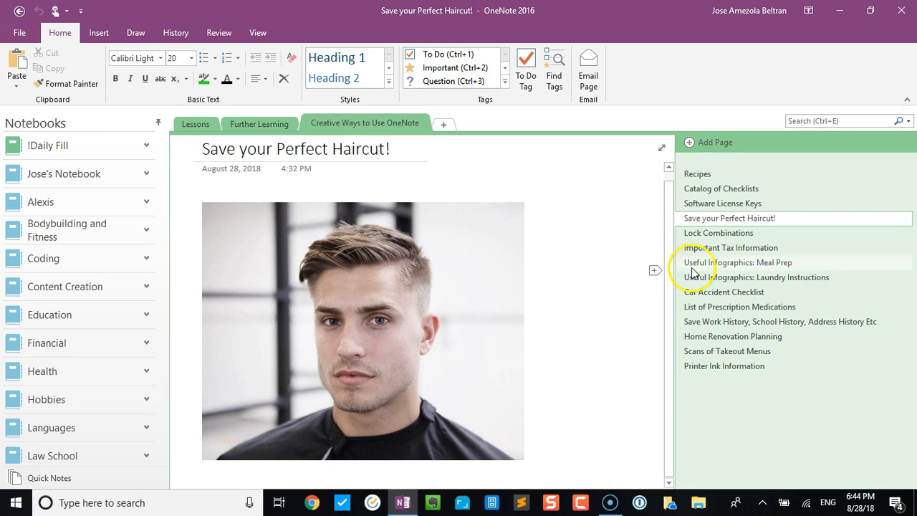
click(700, 235)
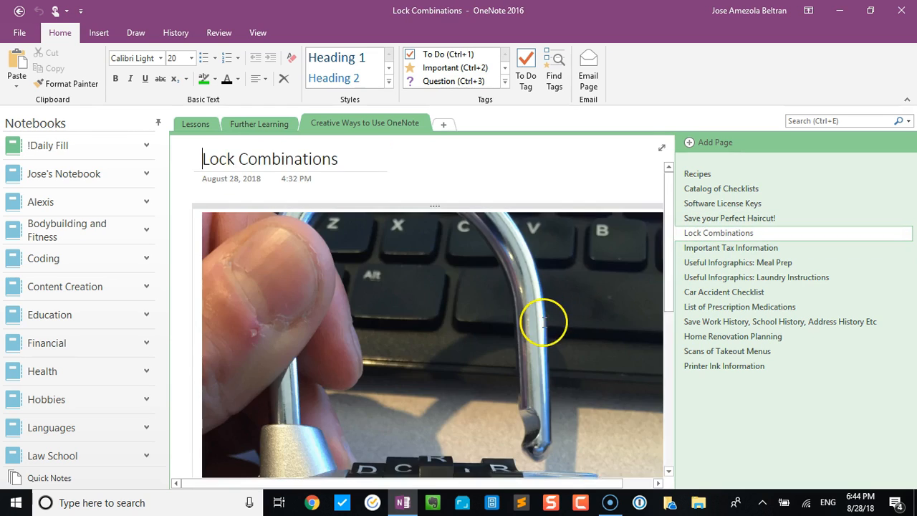
scroll(542, 317, down, 5)
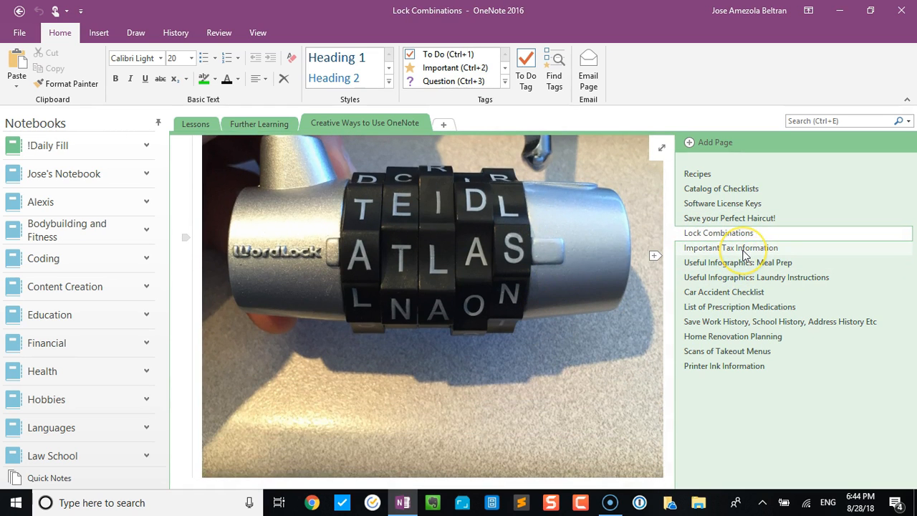
click(744, 250)
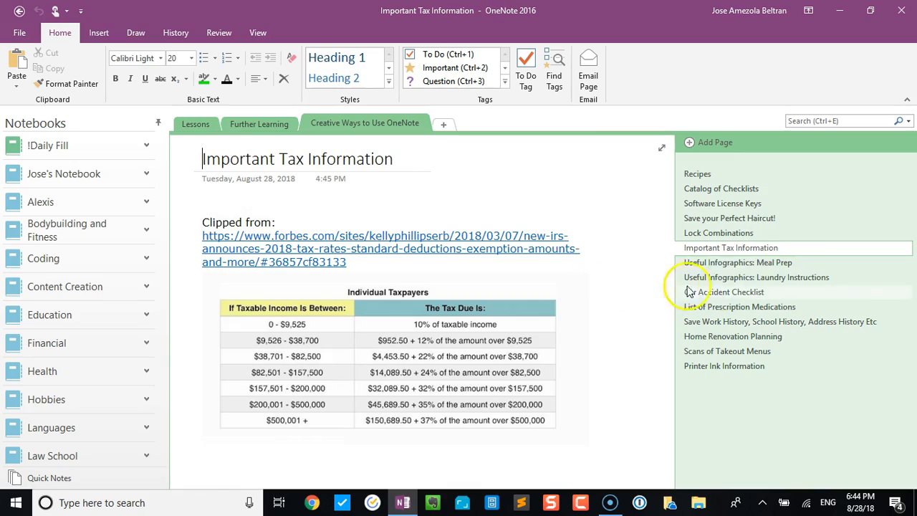
Step: Examine the Useful Infographics: Meal Prep page in full-page view and return to the normal view
click(739, 263)
scroll(666, 187, down, 2)
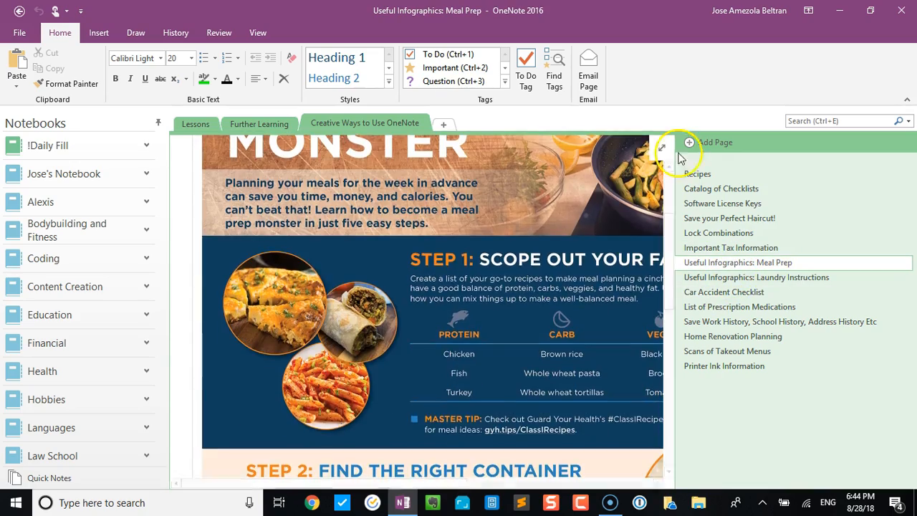
click(662, 148)
scroll(552, 250, down, 4)
scroll(552, 250, up, 6)
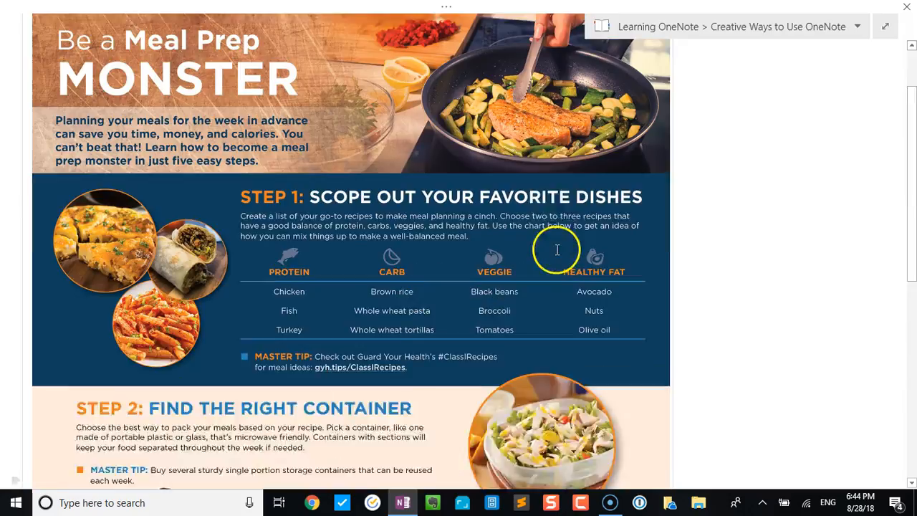
click(876, 27)
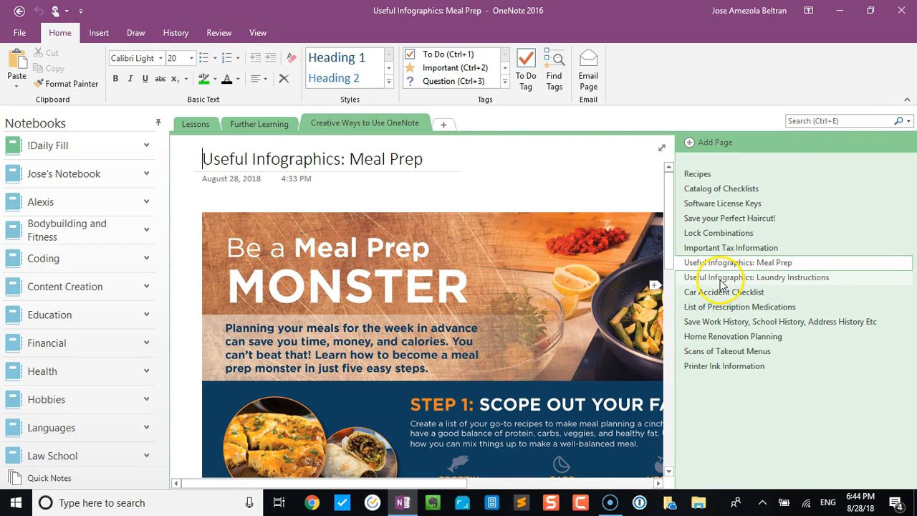
Step: Open the Useful Infographics: Laundry Instructions page and examine its care symbol chart in full-page view
click(710, 277)
scroll(610, 184, down, 1)
scroll(645, 165, up, 1)
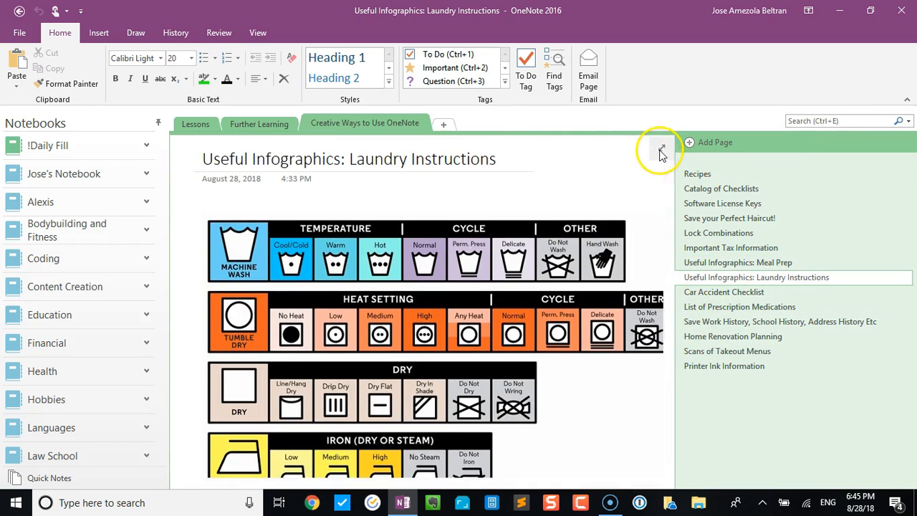
click(661, 147)
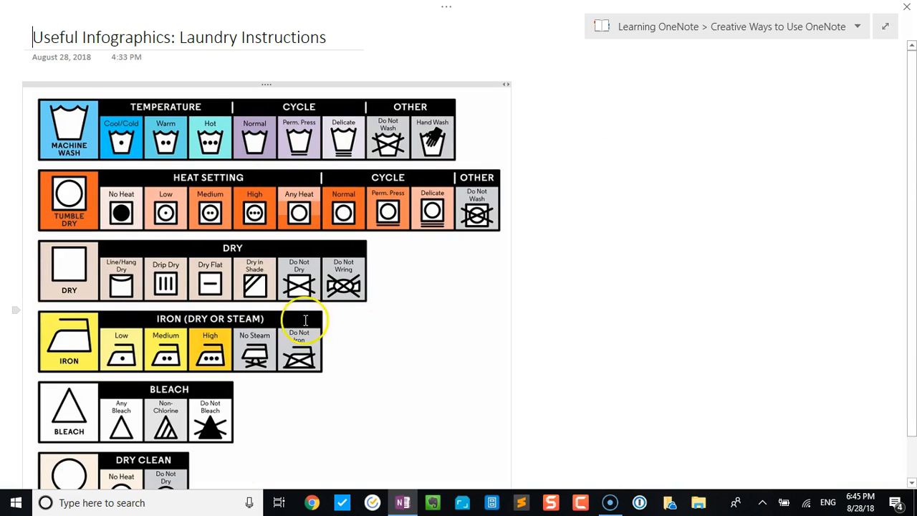
scroll(286, 323, down, 1)
scroll(287, 308, up, 1)
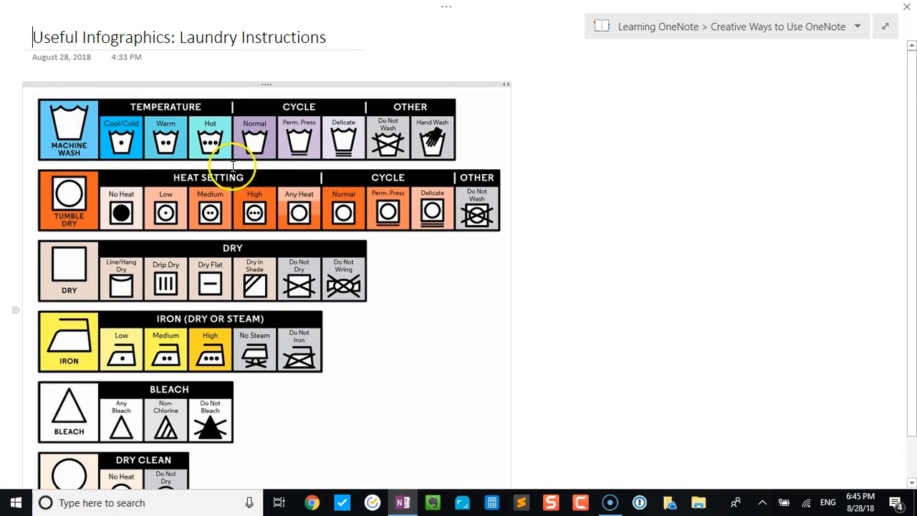